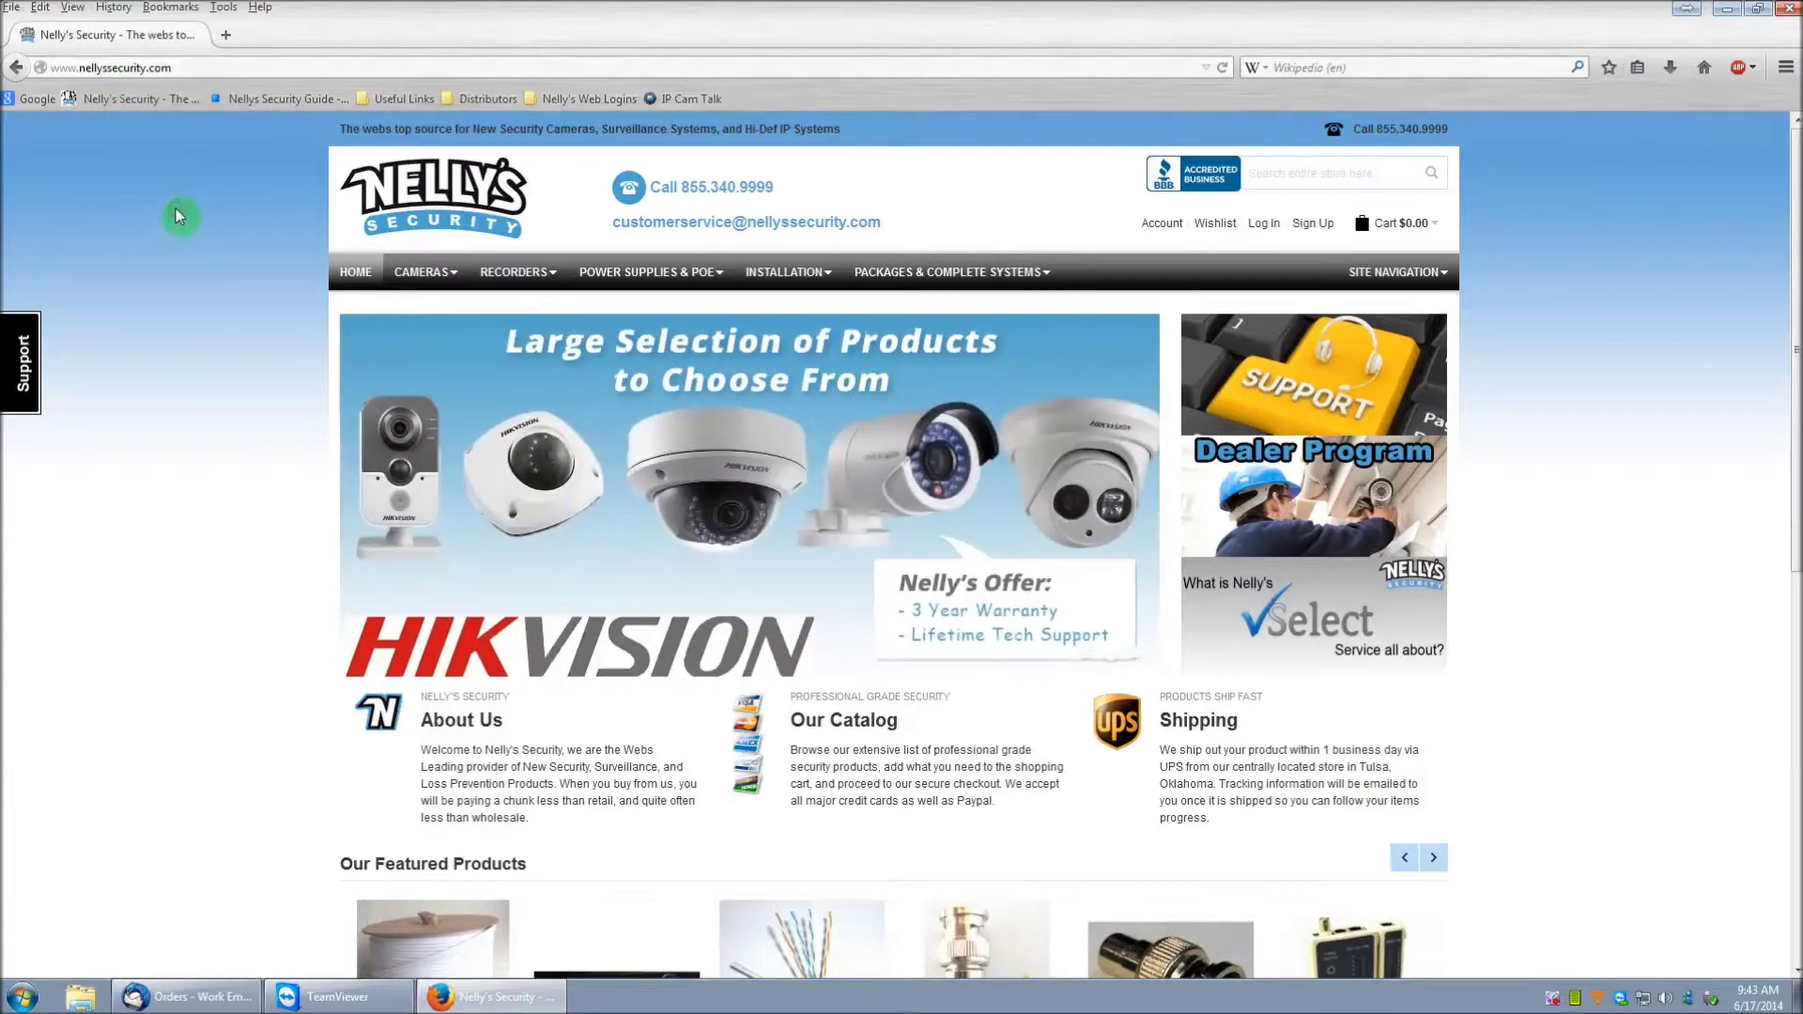
Open the EYEsurv ESIP-MP3-DM1 product page from the 3 MP IP camera listing.
mouse_move(439, 280)
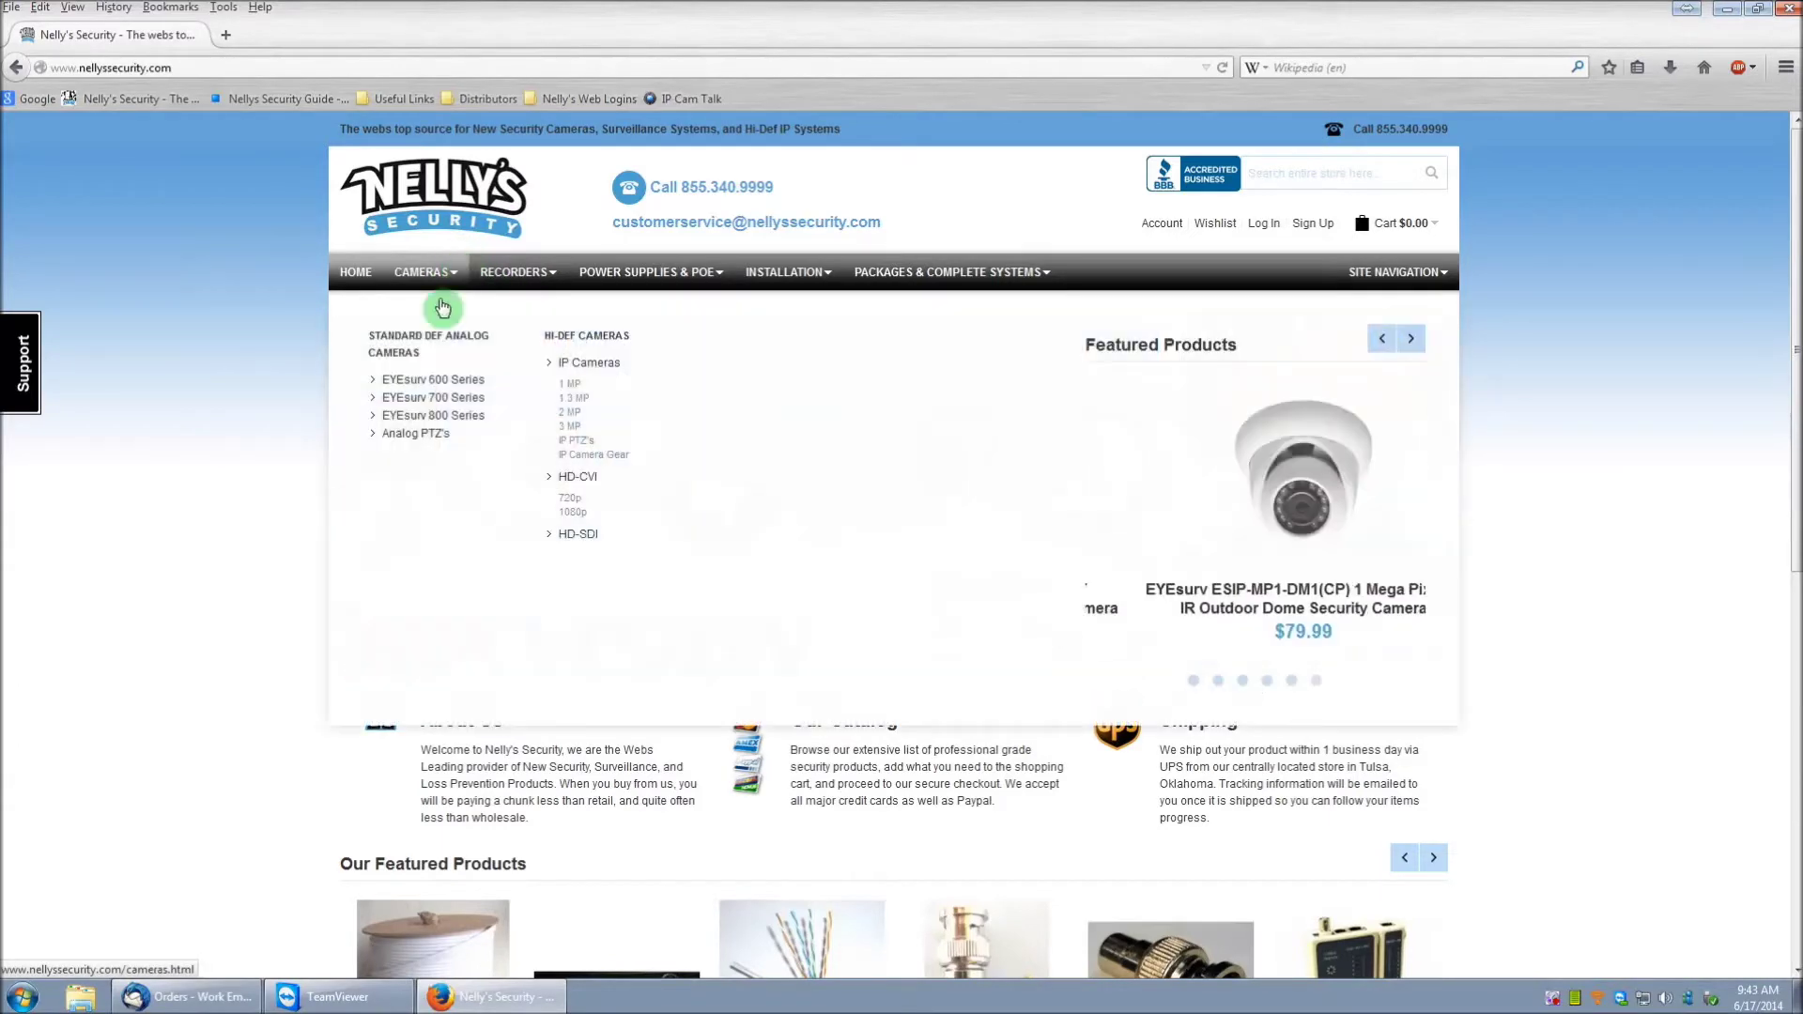
click(575, 428)
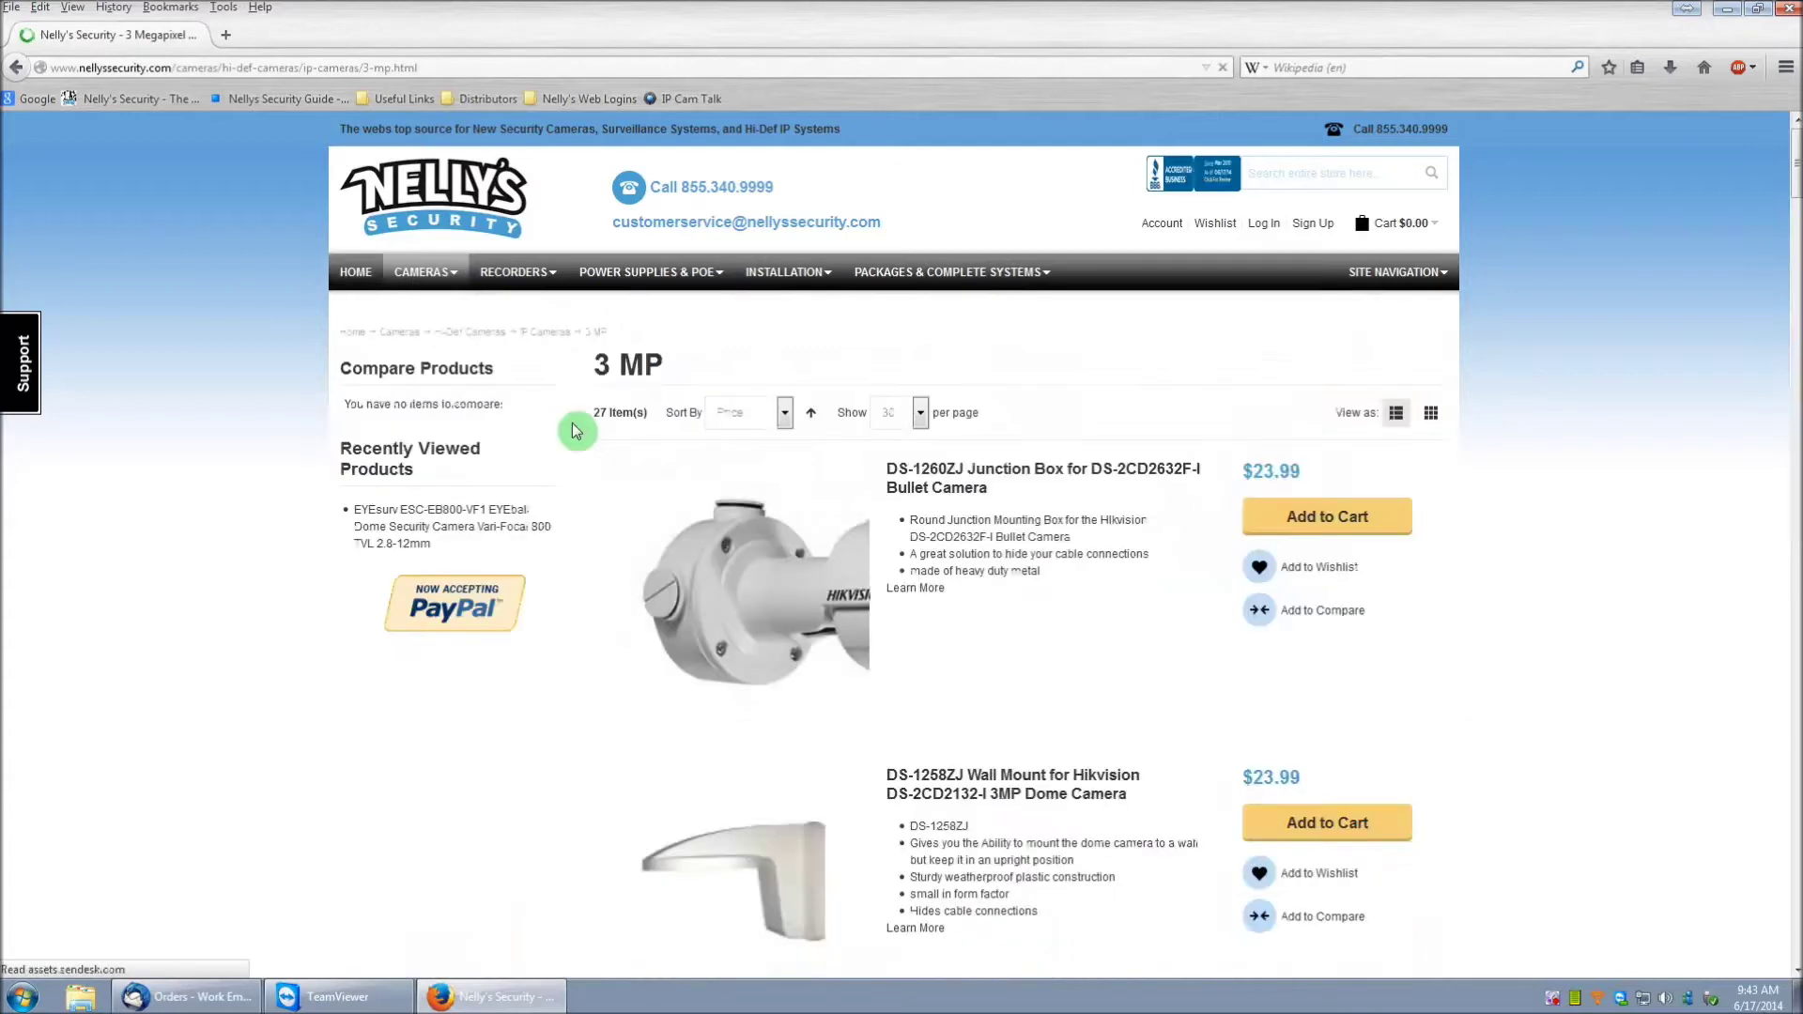
drag(1796, 168, 1795, 446)
click(1007, 275)
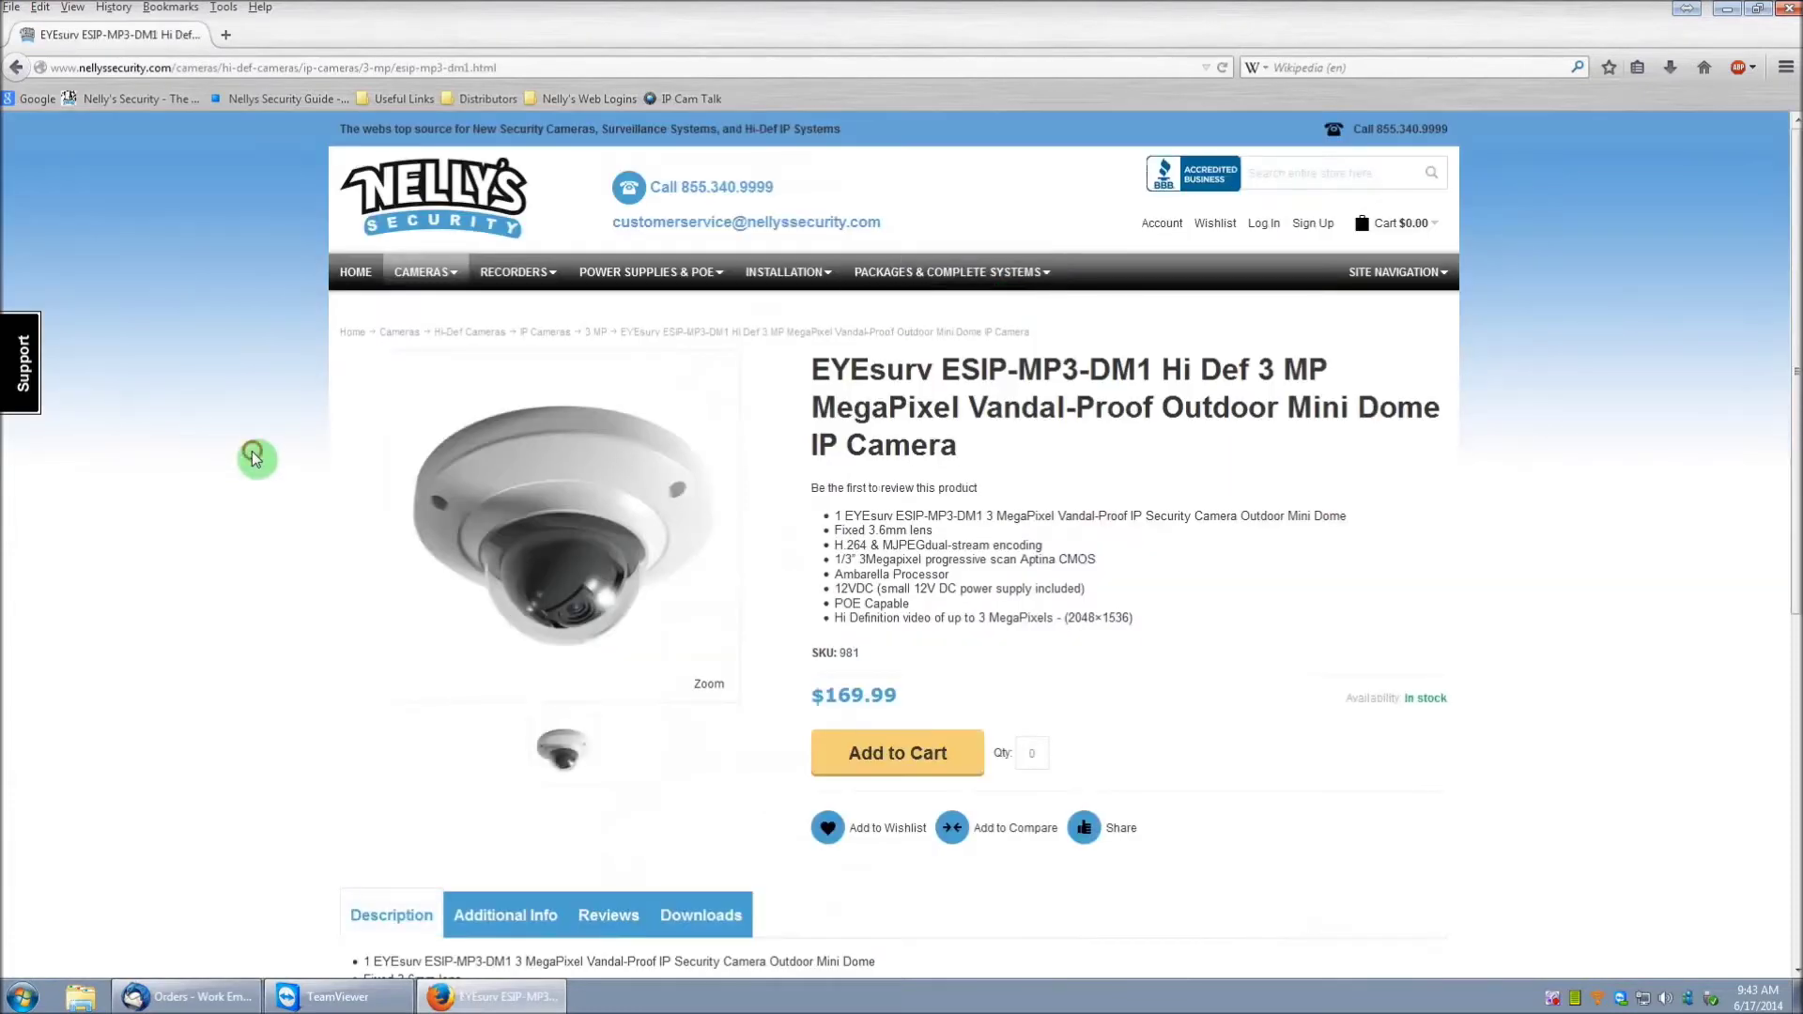
scroll(254, 441, down, 3)
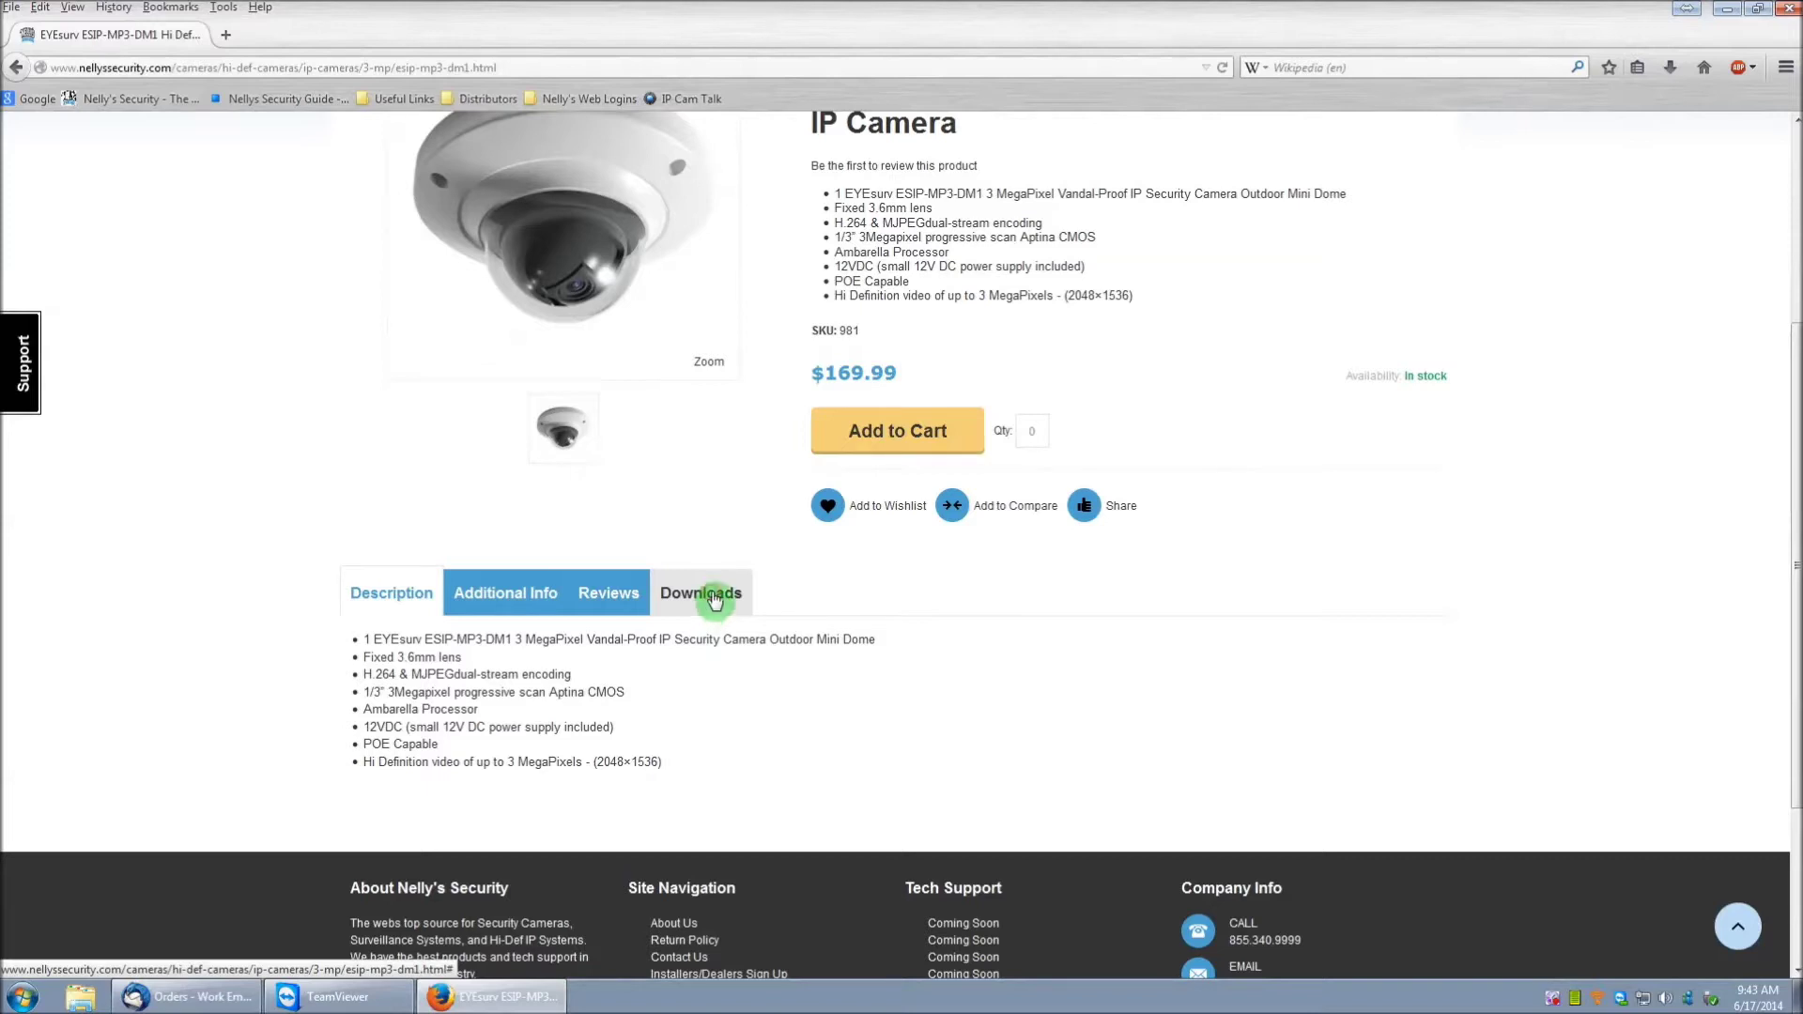
Save the 'Windows Version - Smart PSS 1.10' installer from the product's Downloads tab.
click(713, 597)
drag(1795, 422, 1795, 620)
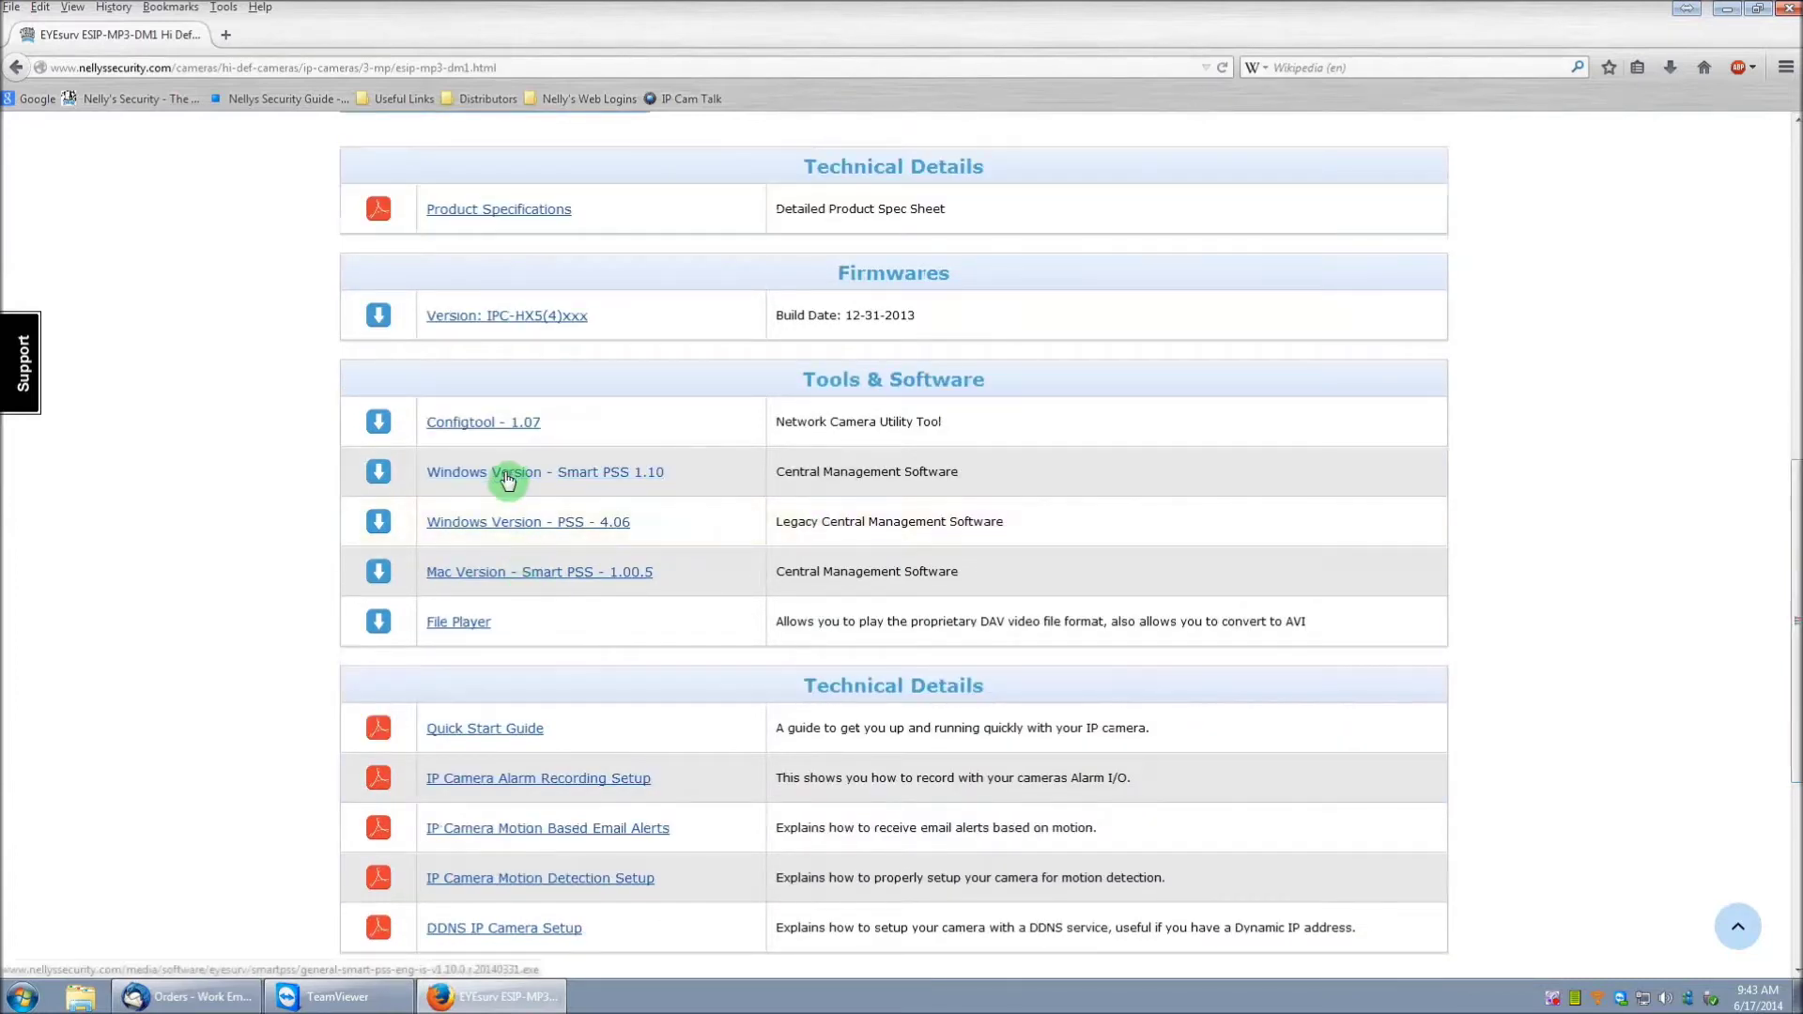
click(641, 477)
click(1638, 813)
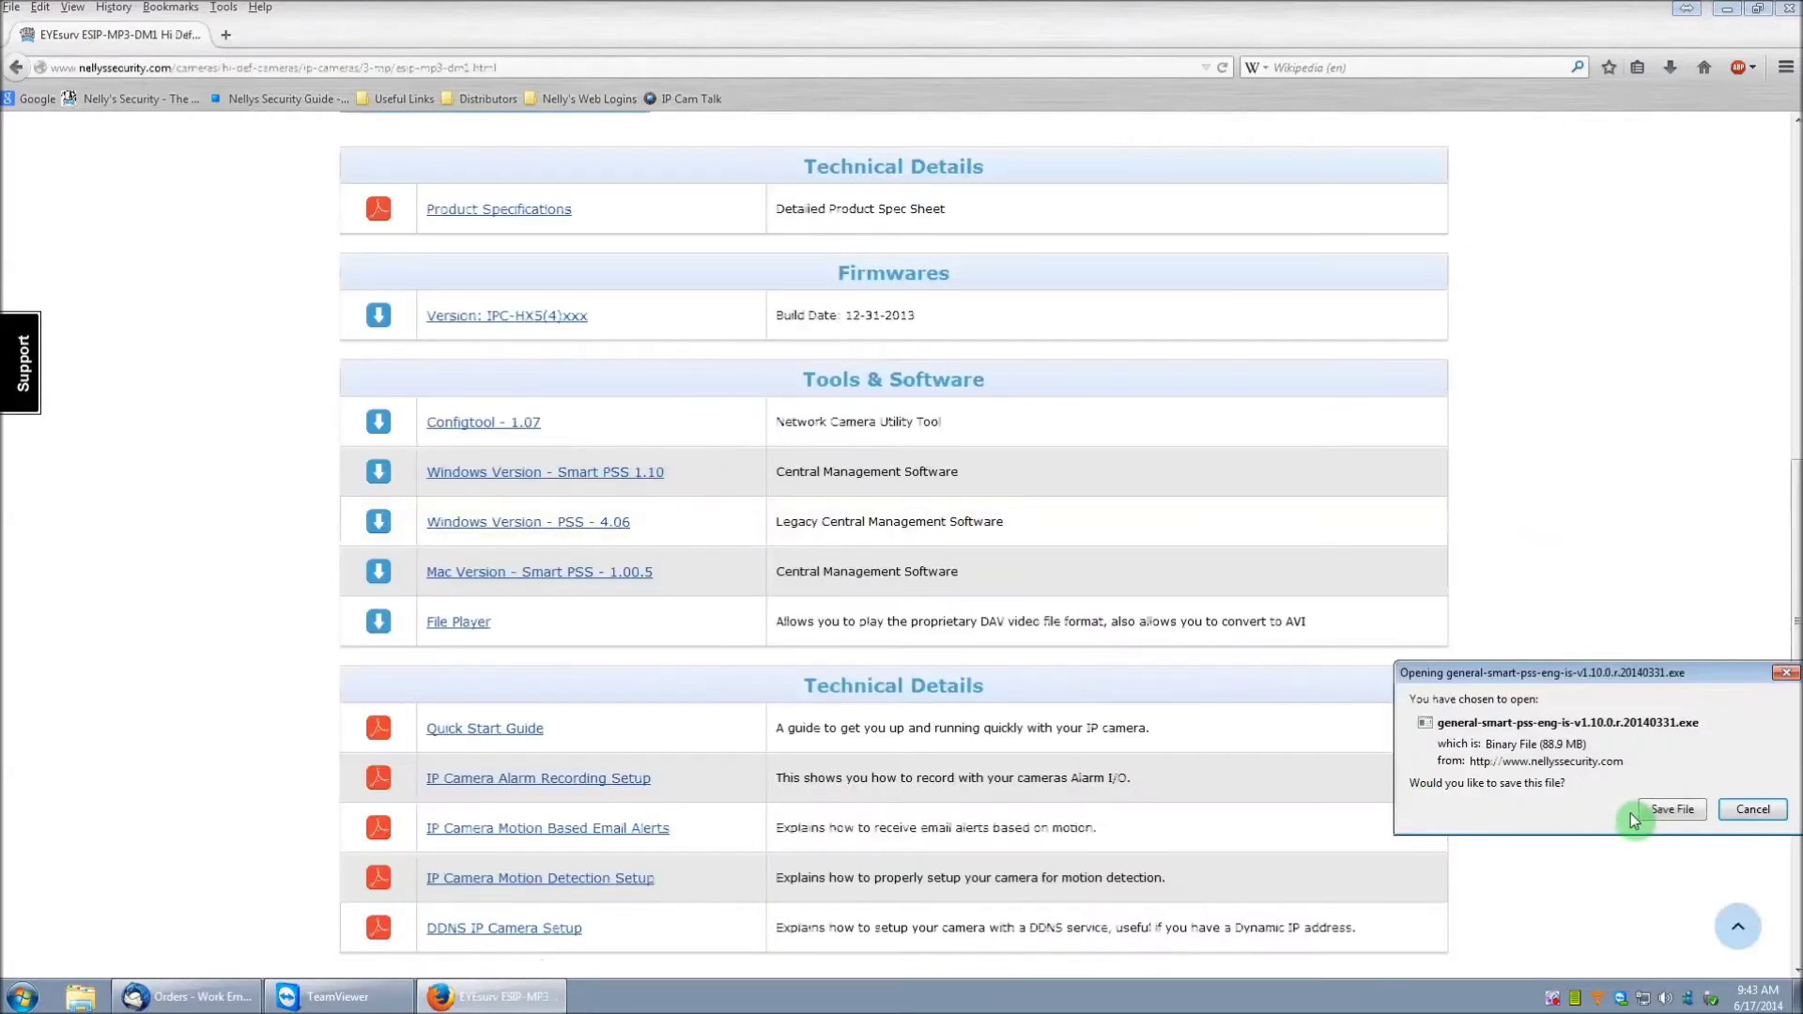
click(1666, 810)
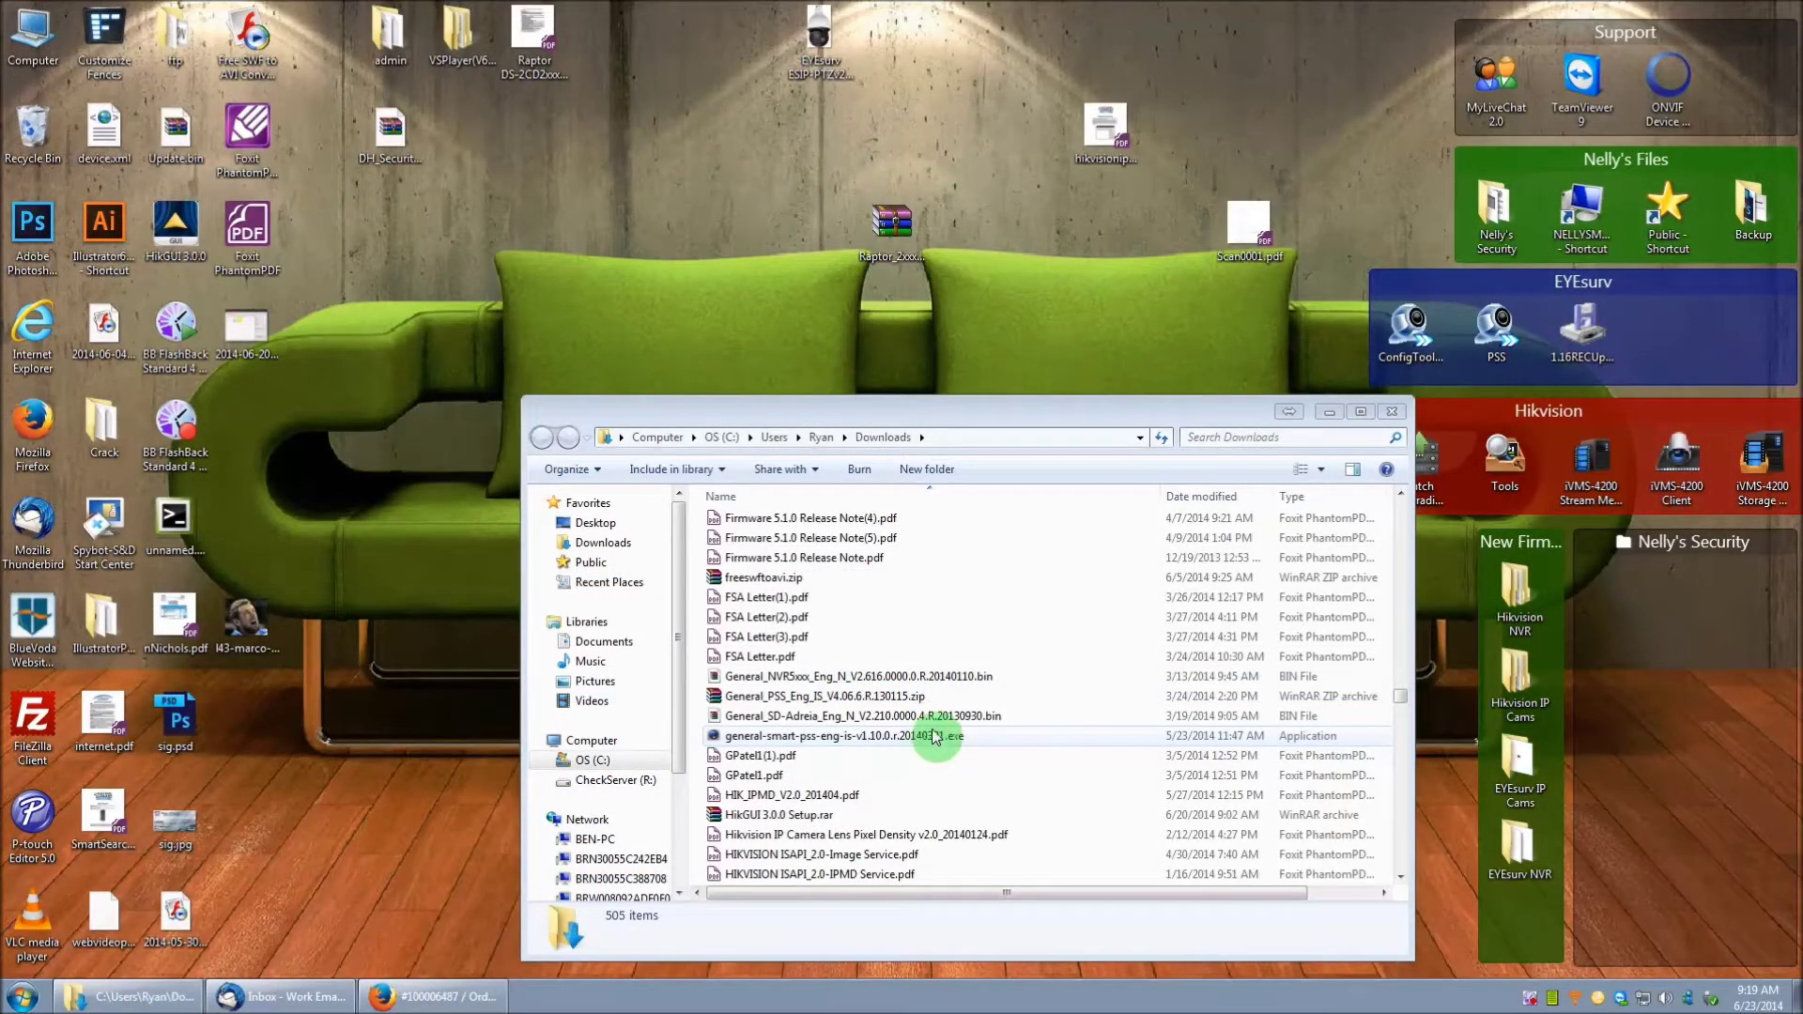
Run the downloaded installer, accept the licence, and install SmartPSS and PC-NVR to the default folder.
double_click(815, 735)
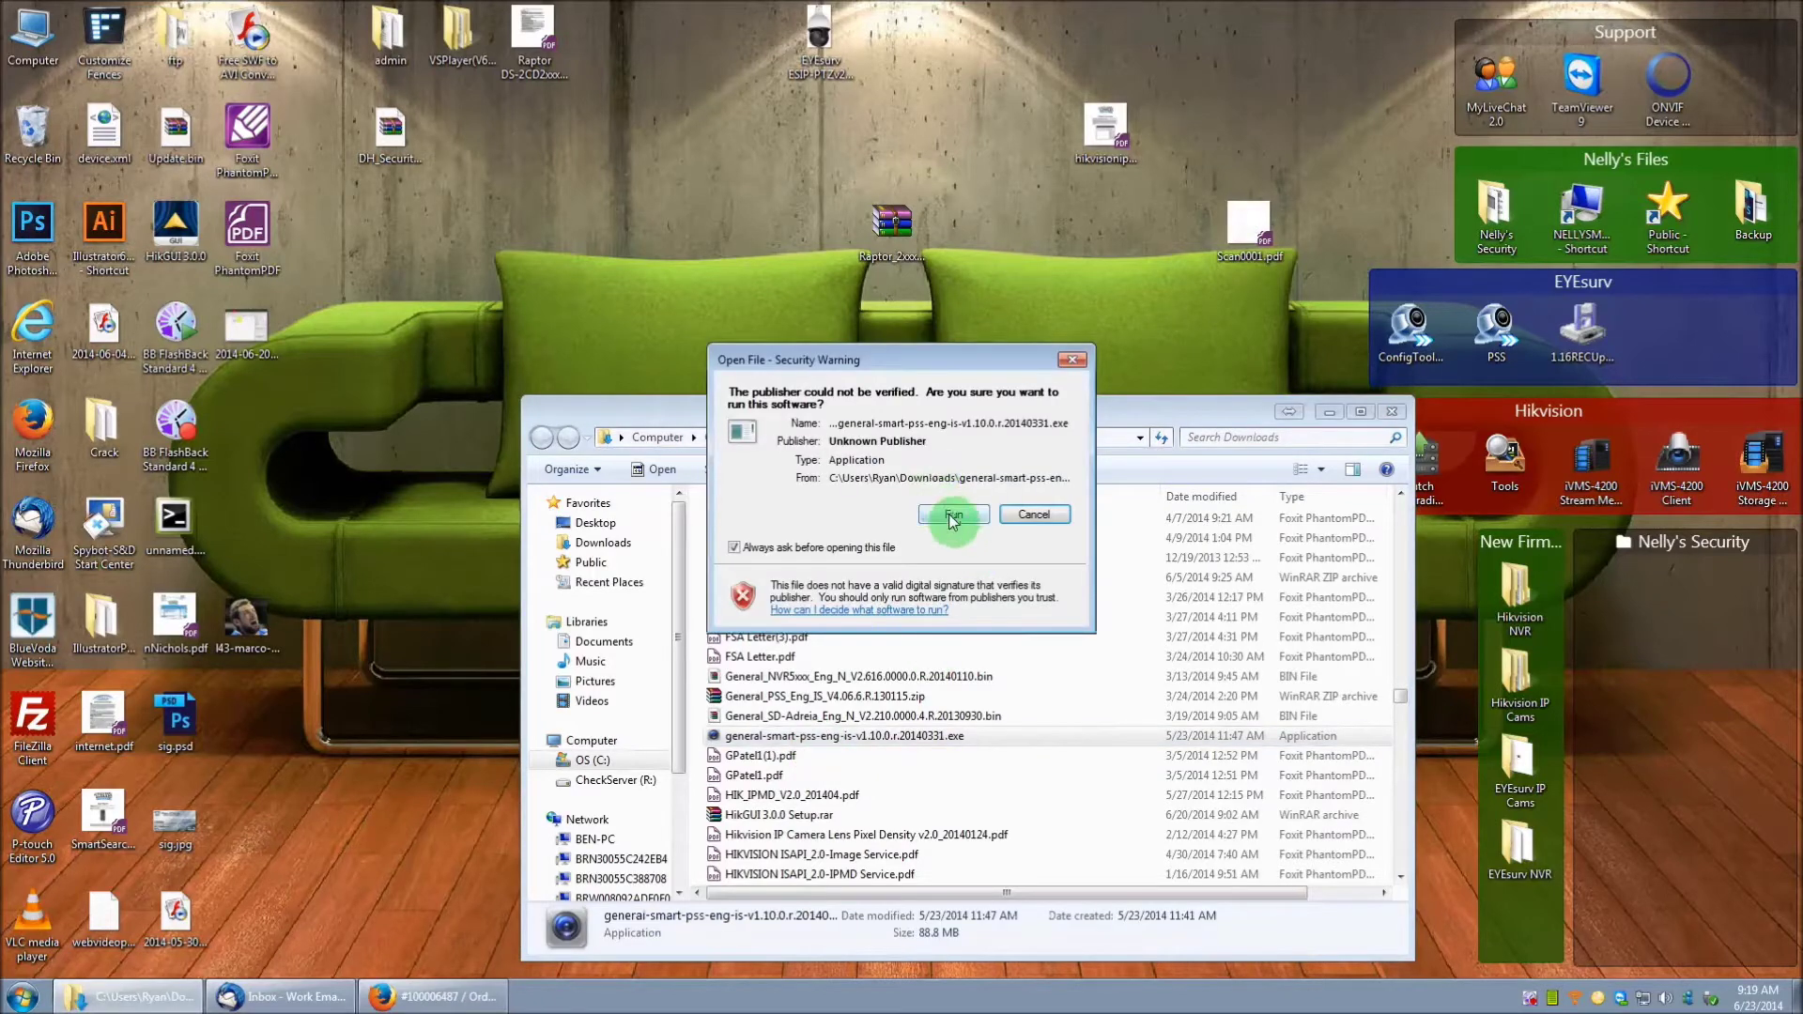
click(951, 513)
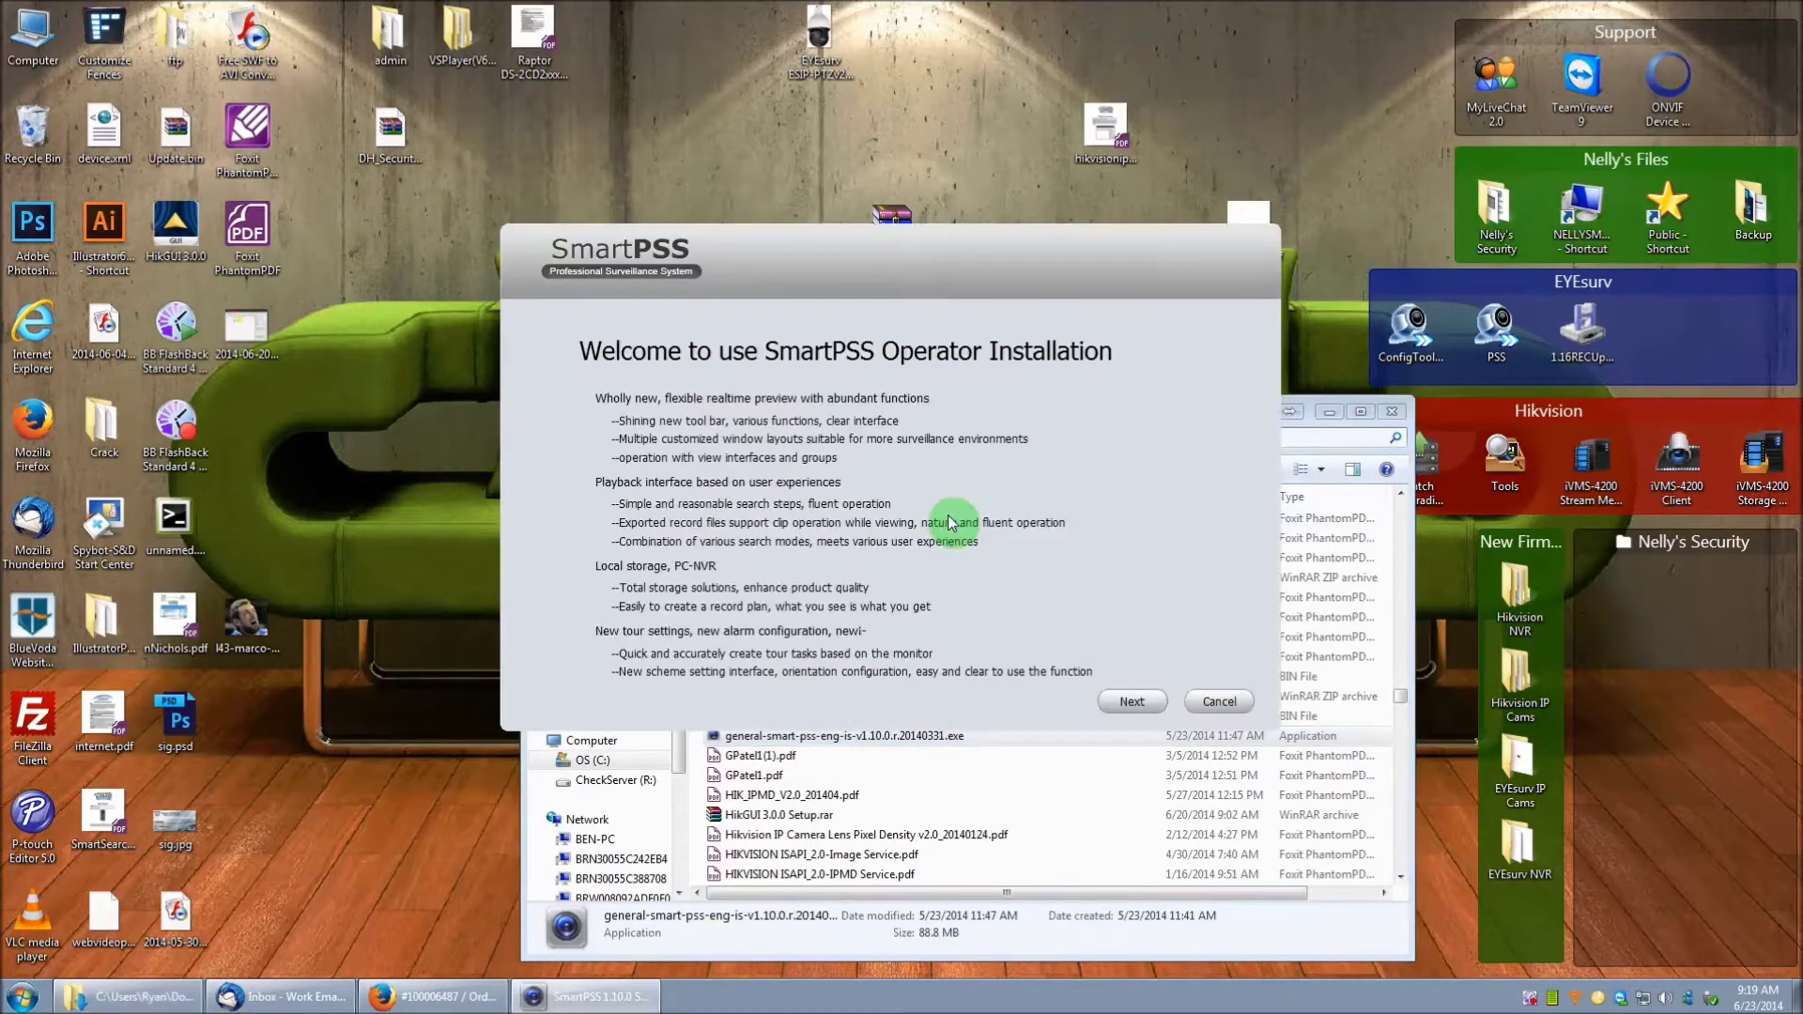
click(1131, 702)
click(617, 660)
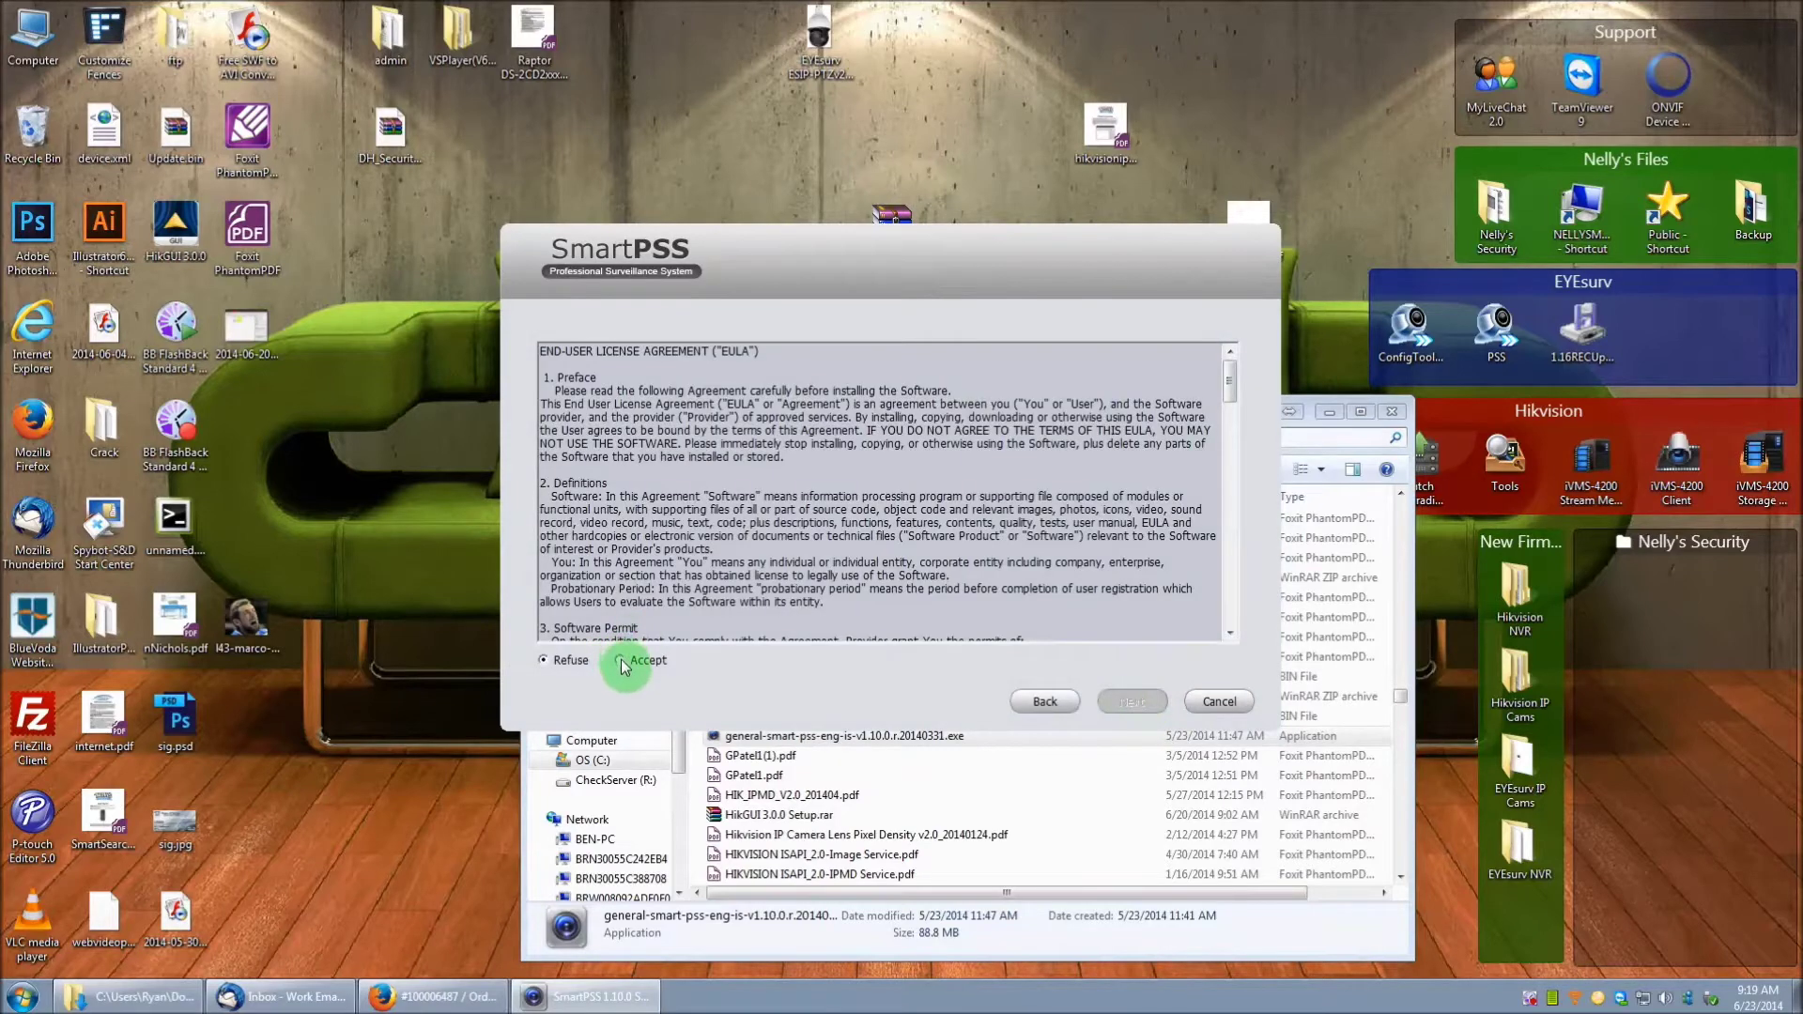
click(1134, 702)
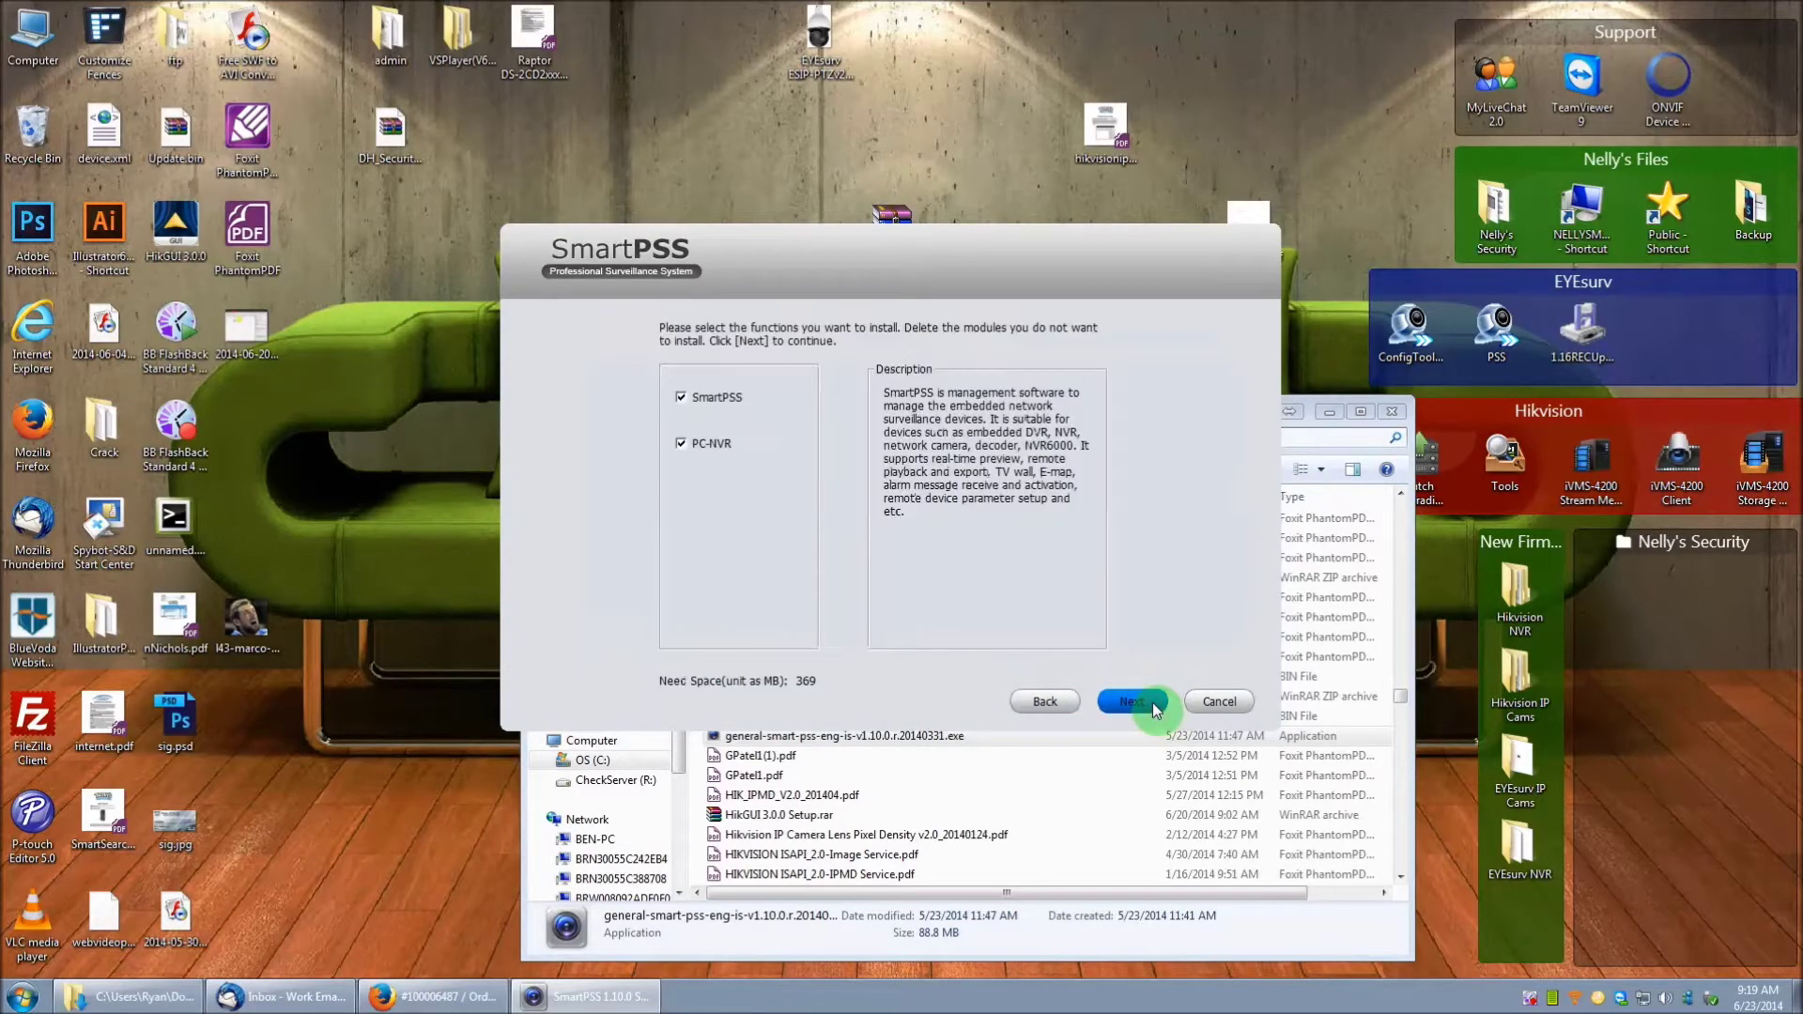
click(1144, 703)
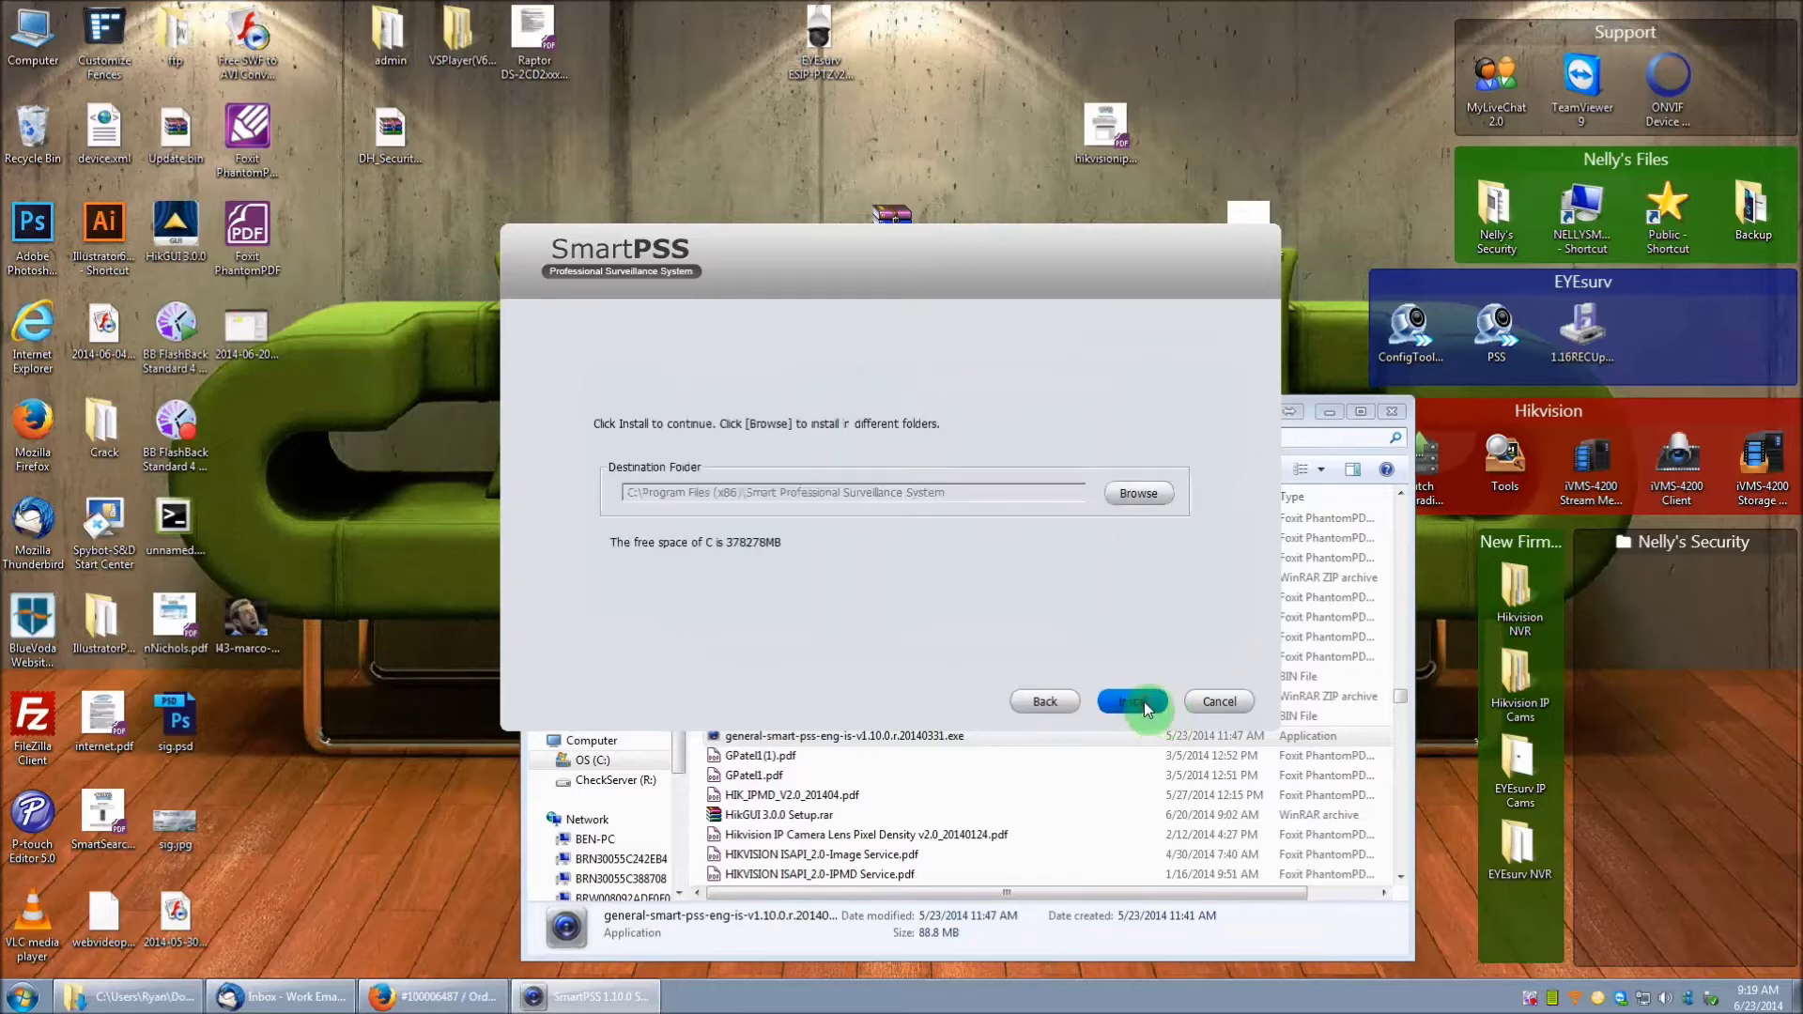
click(1145, 701)
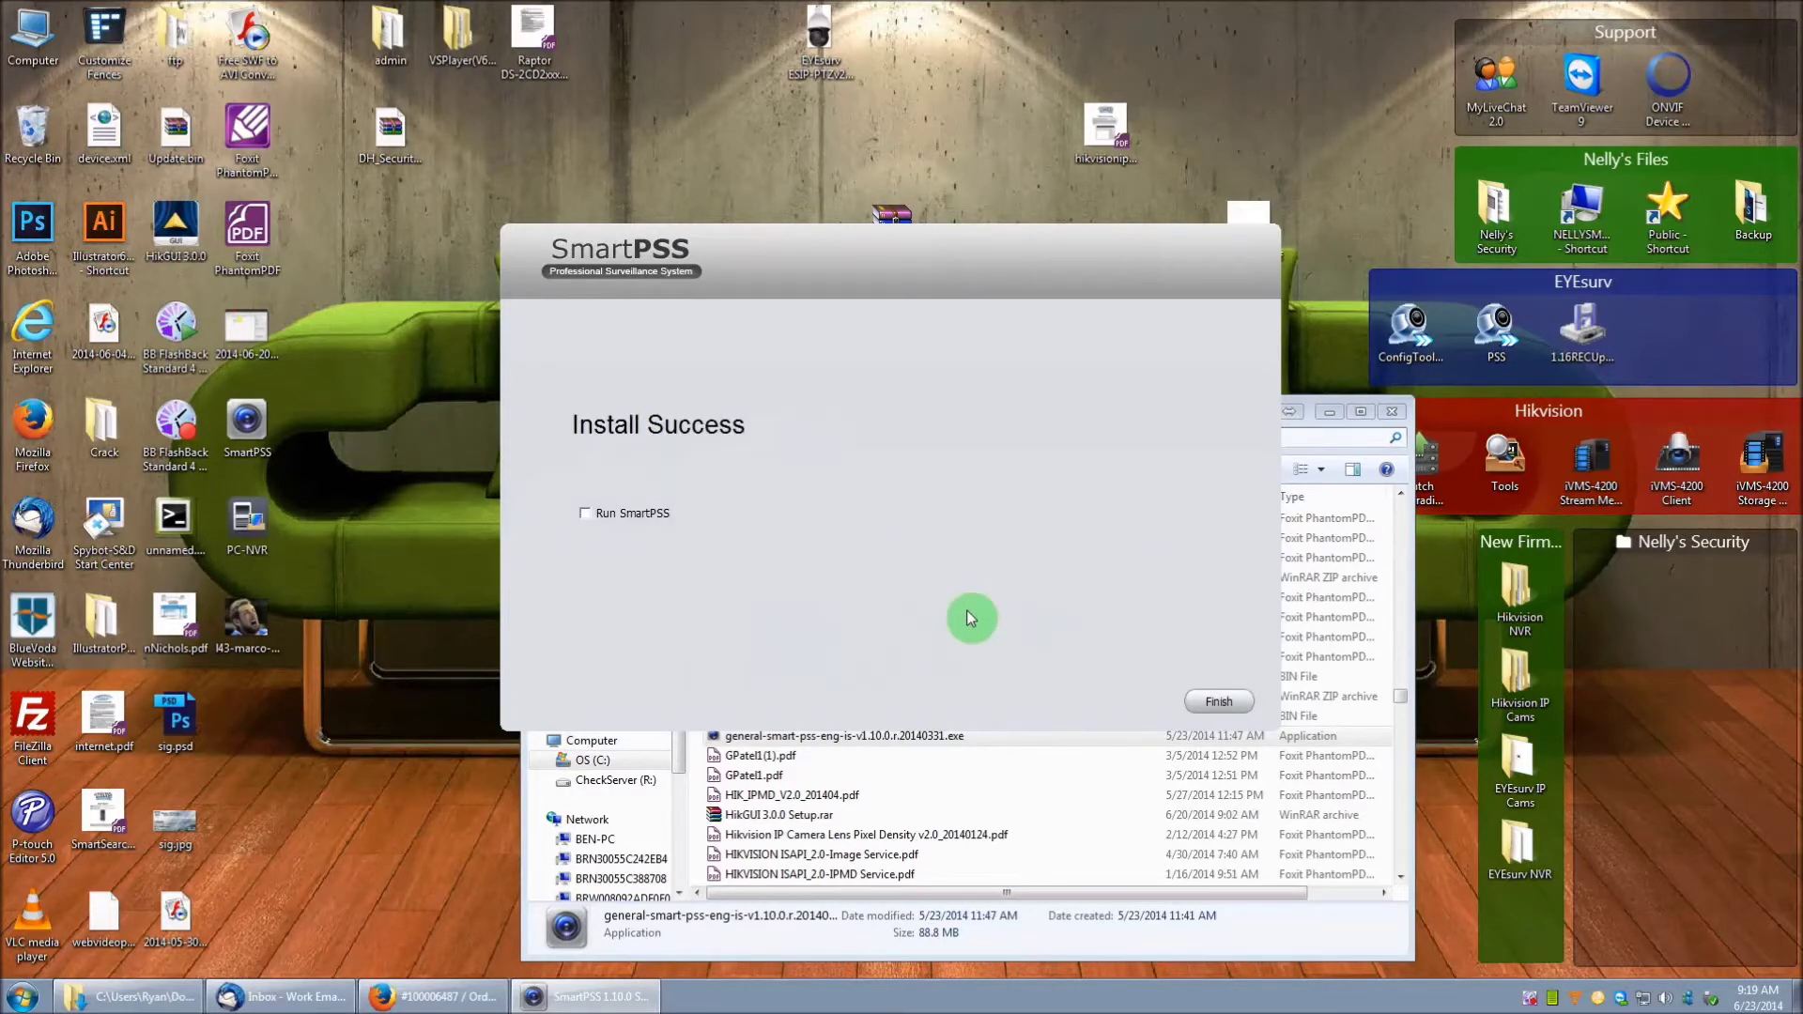
Finish setup with Run SmartPSS ticked, then minimize the Downloads folder window.
click(585, 515)
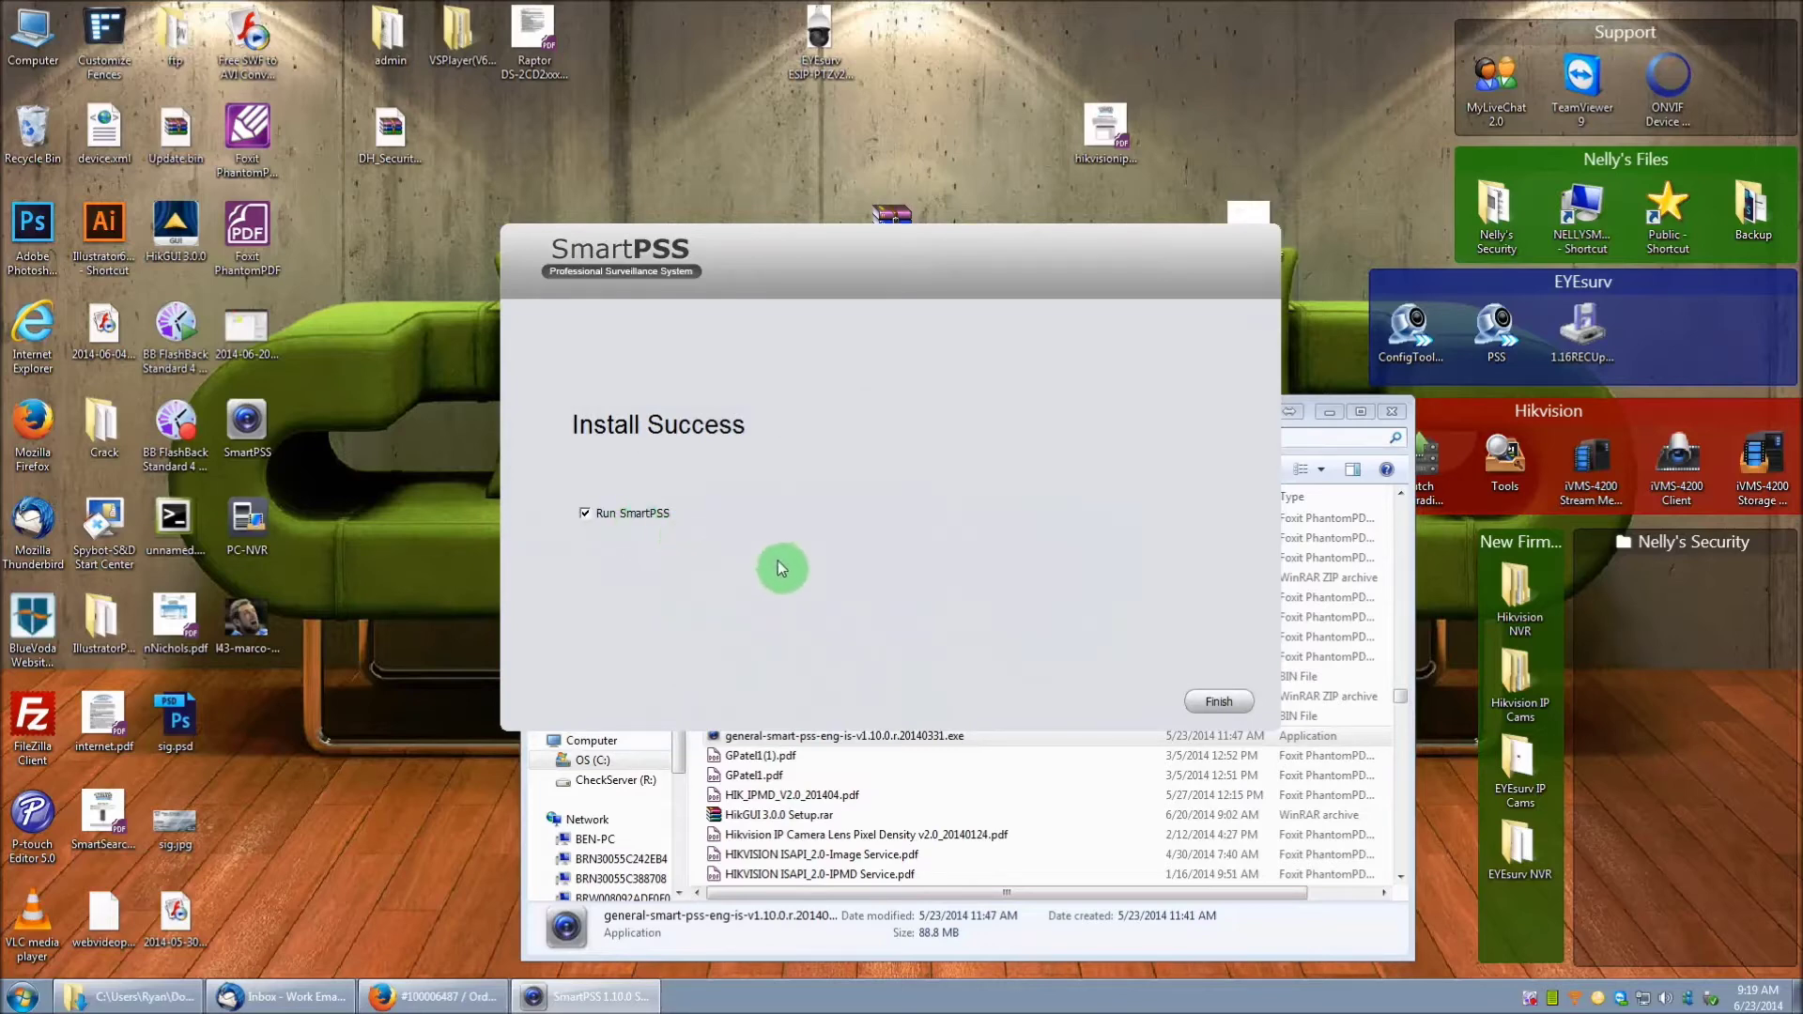
click(1221, 701)
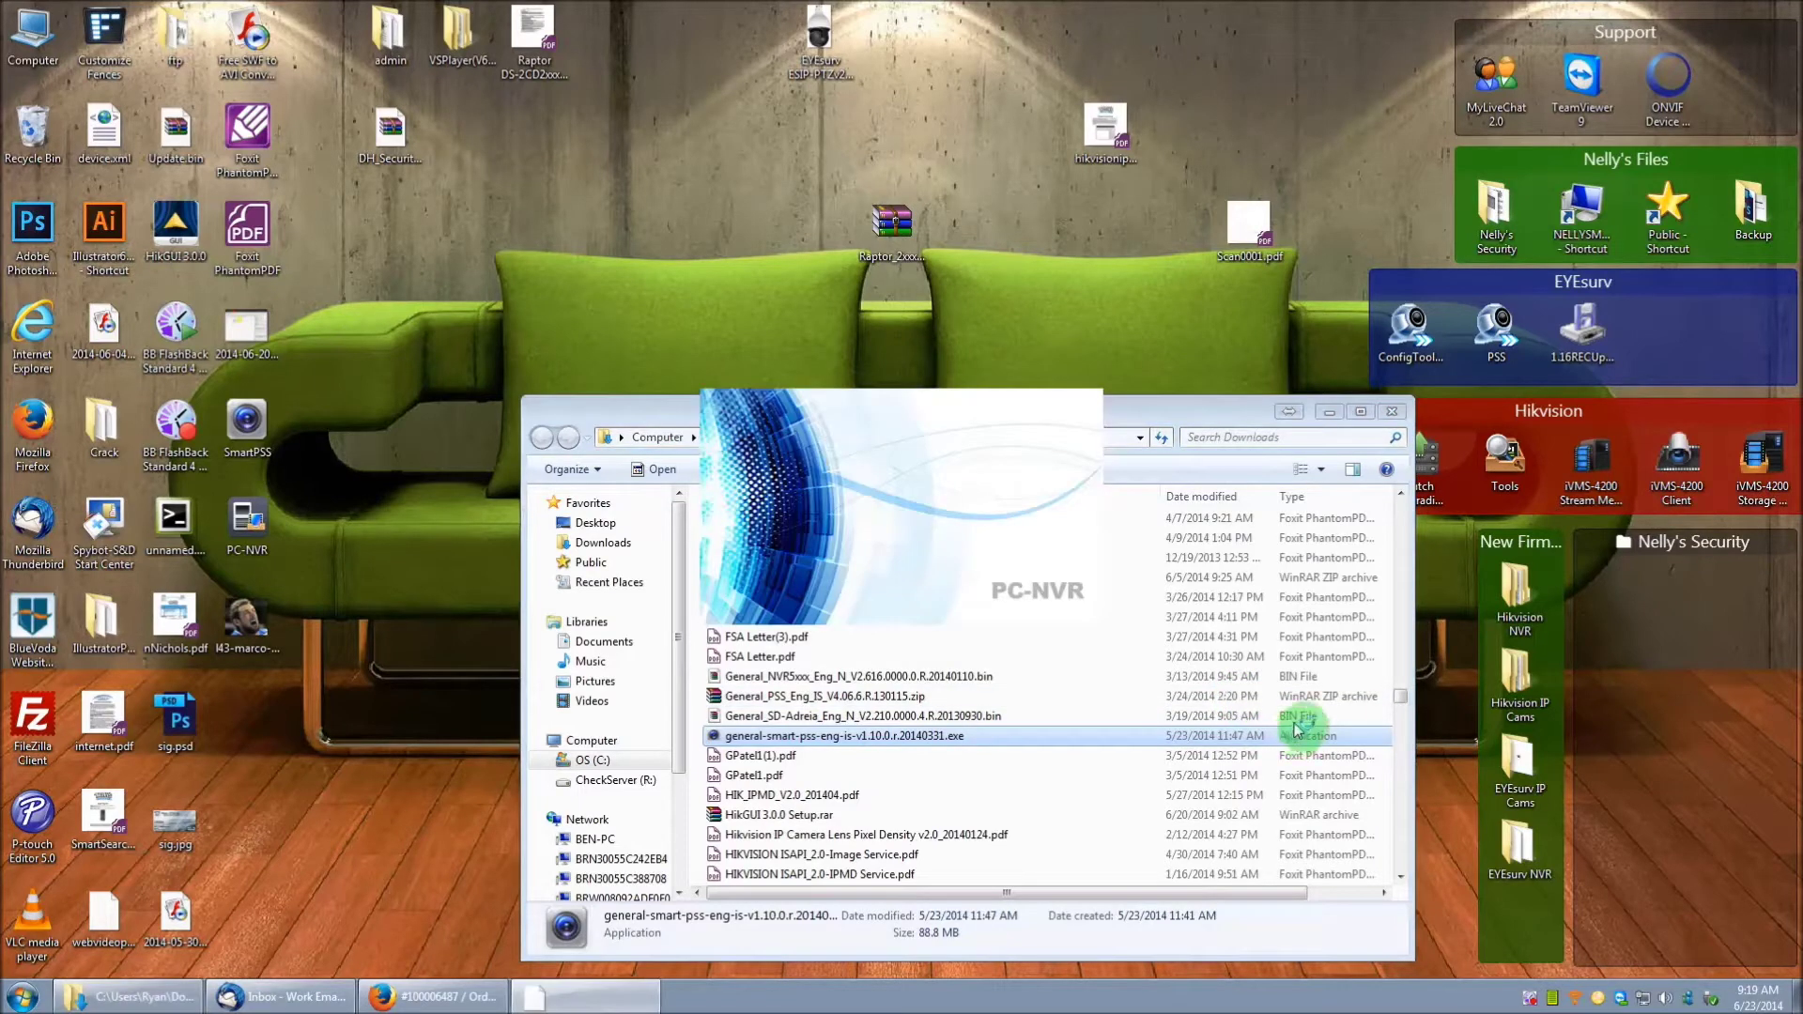
click(1333, 413)
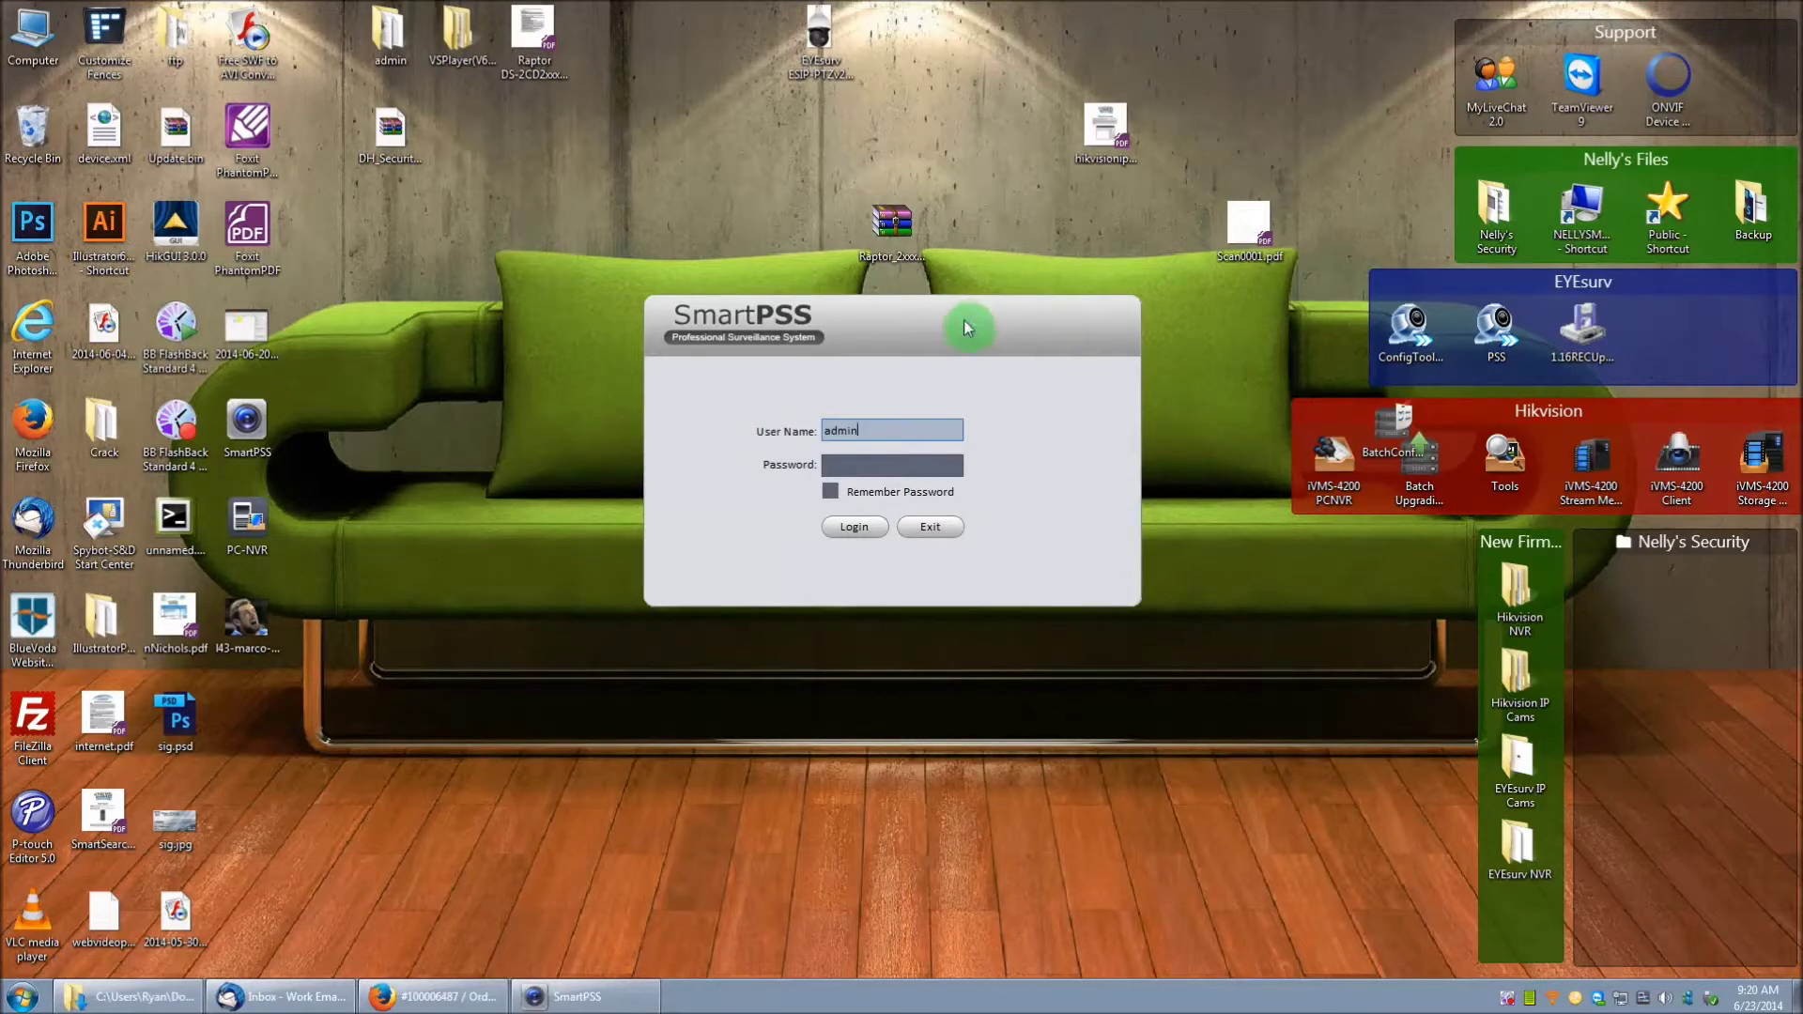
Enter the account password in the SmartPSS login dialog and log in.
click(893, 467)
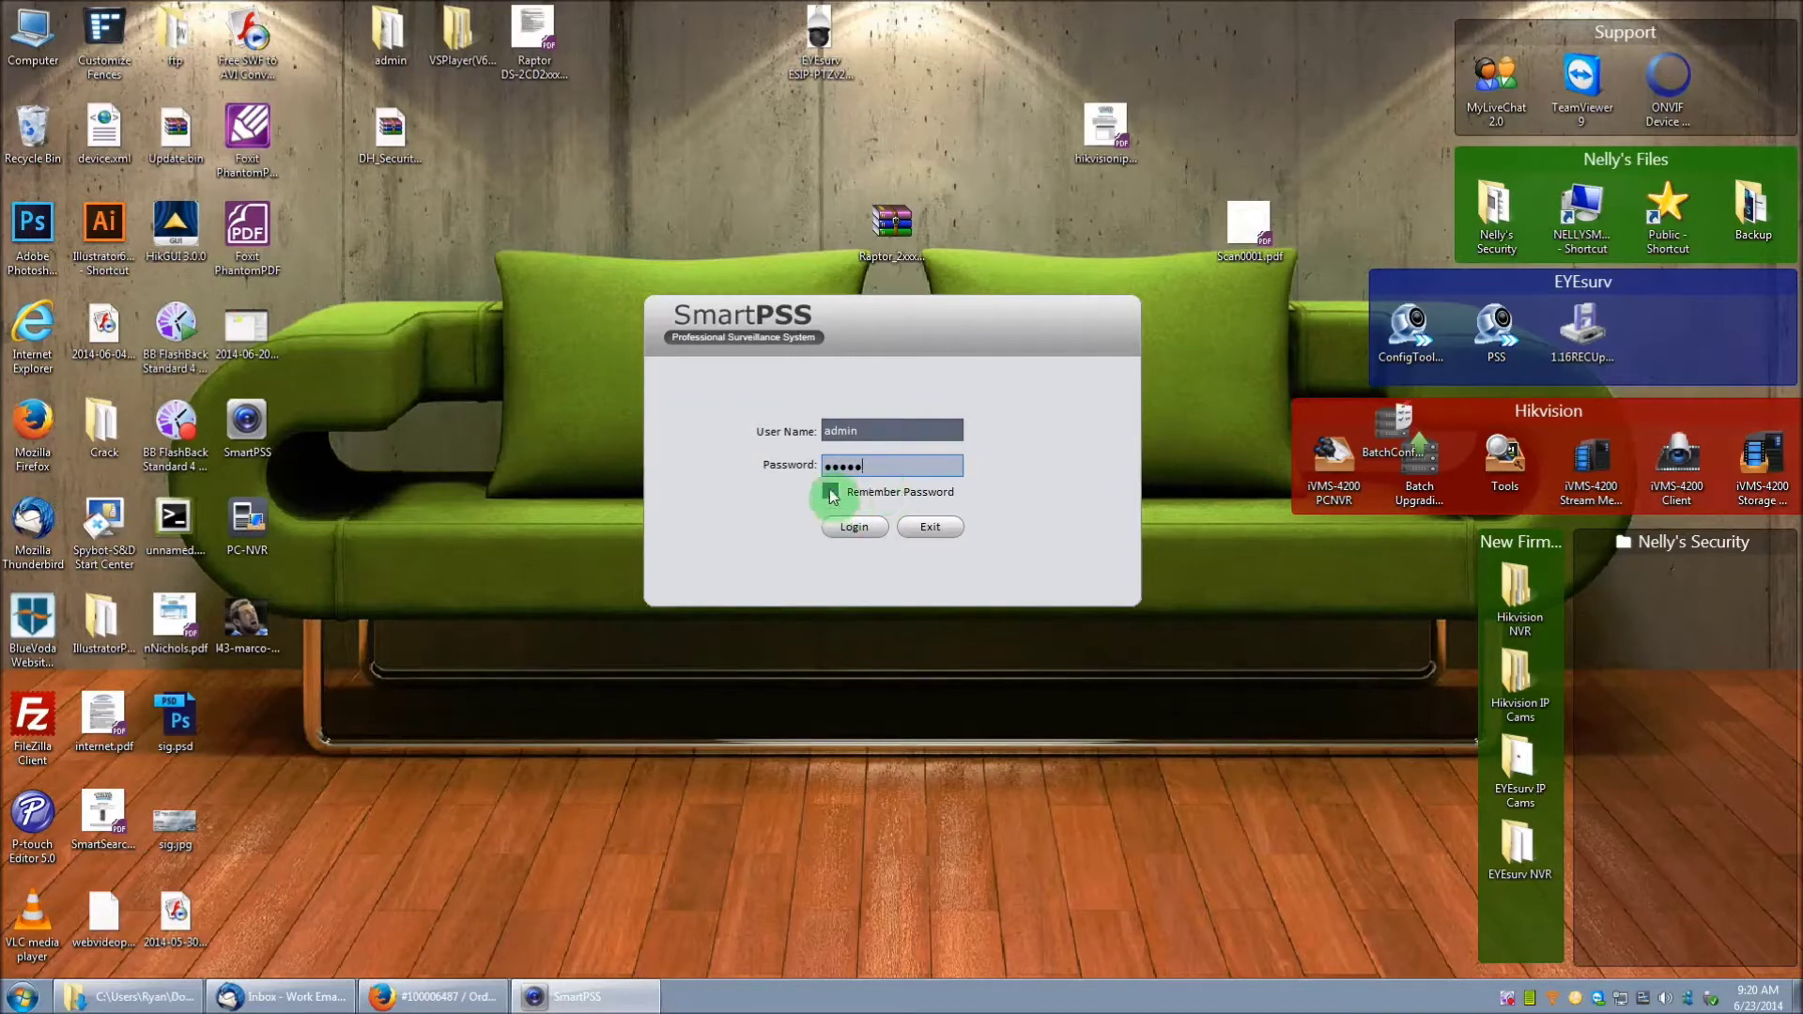
click(852, 527)
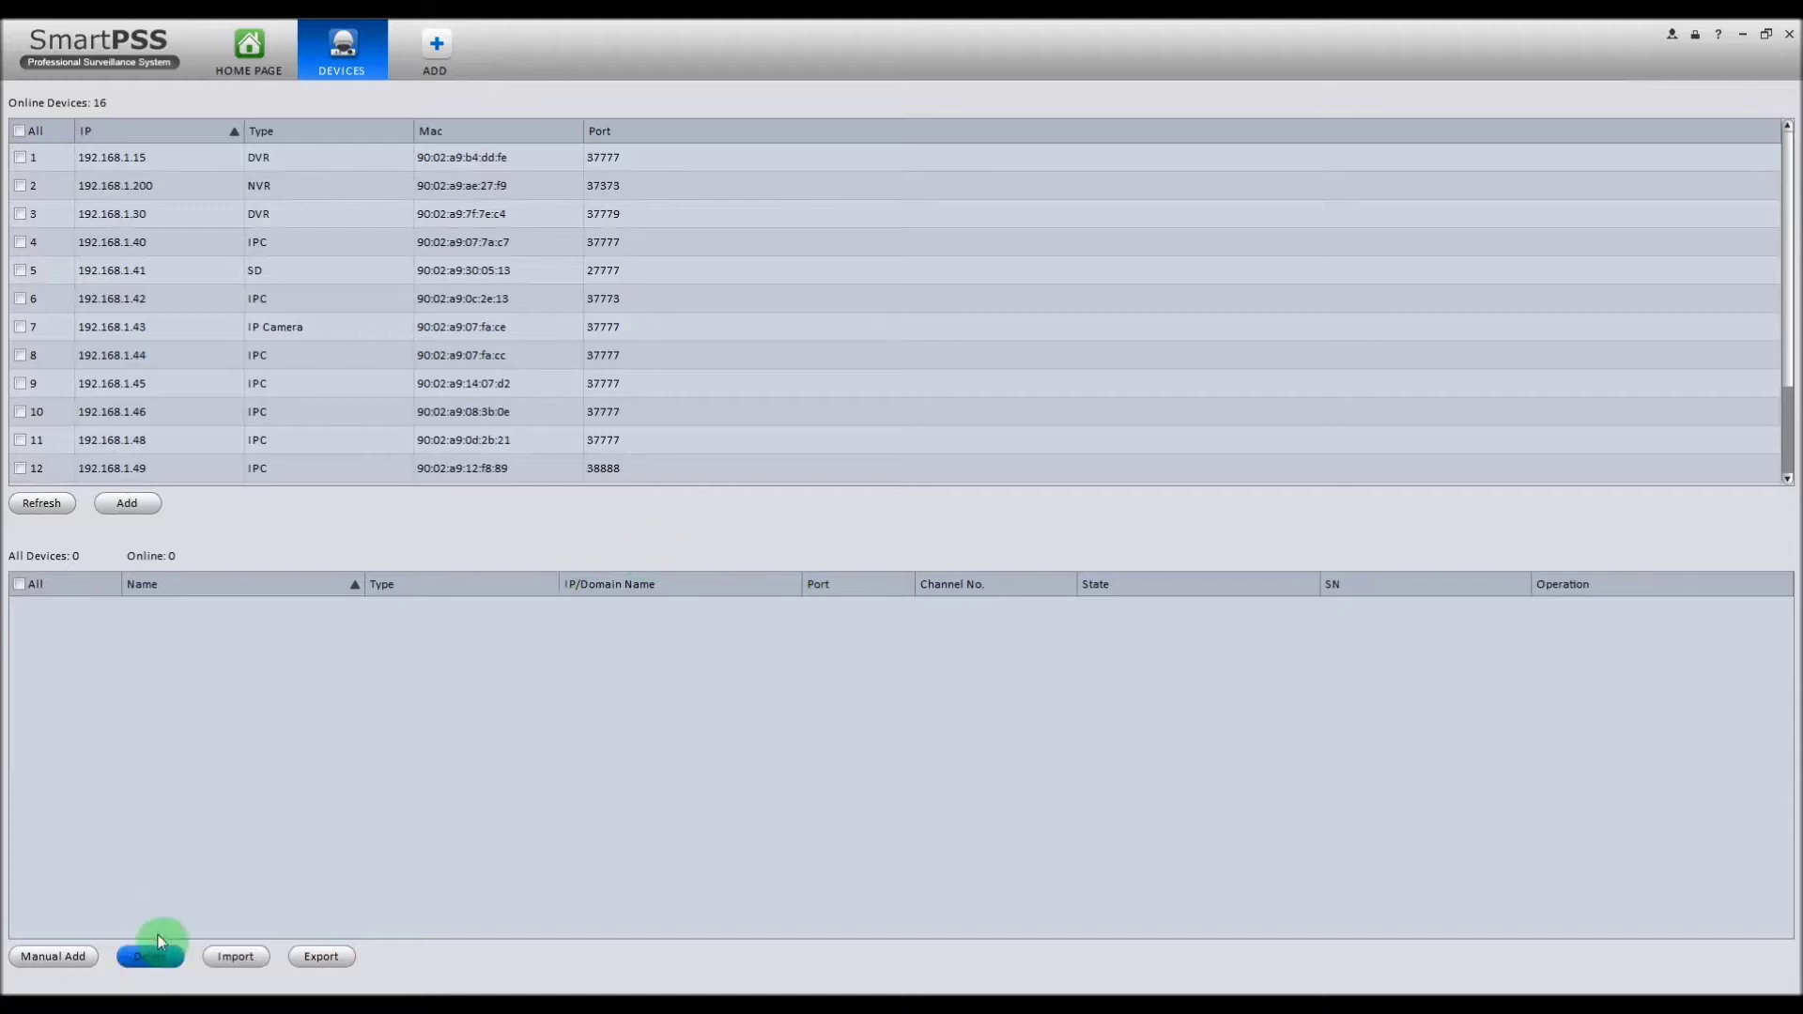
Manually add the NVR at 192.168.1.200, port 37373, with its user name and password, fetching its info first.
click(64, 960)
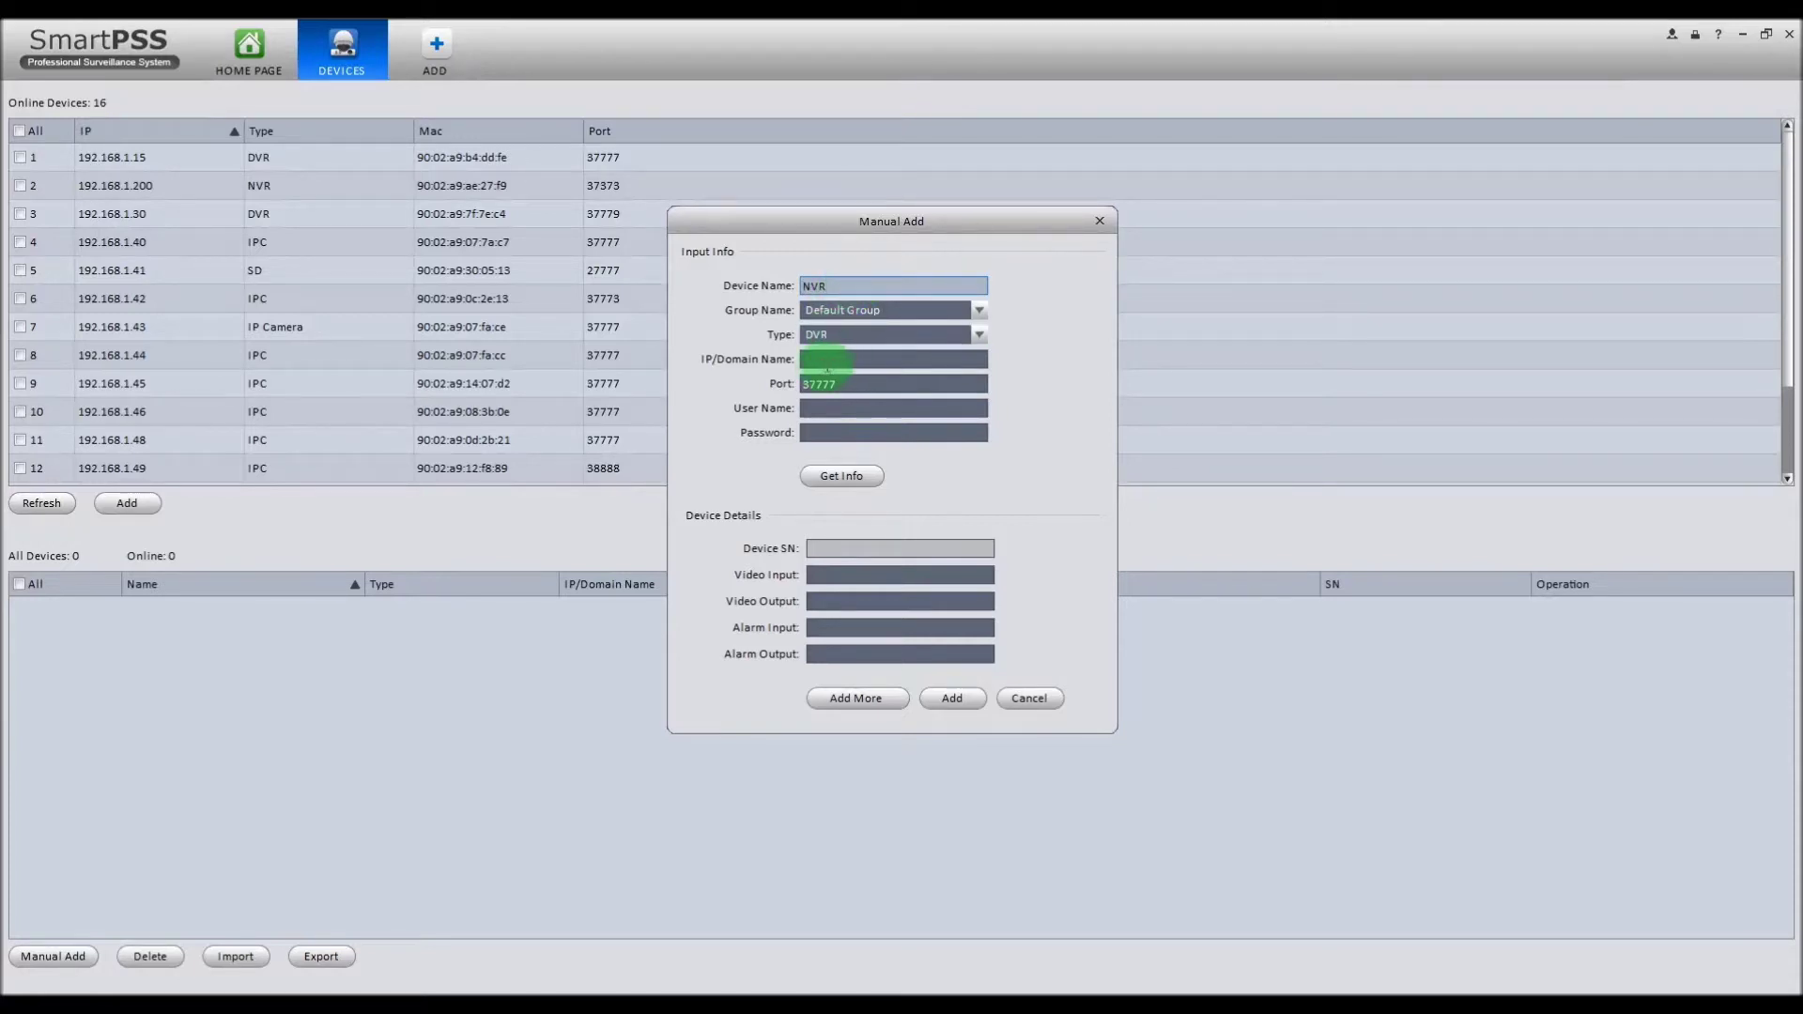
click(831, 357)
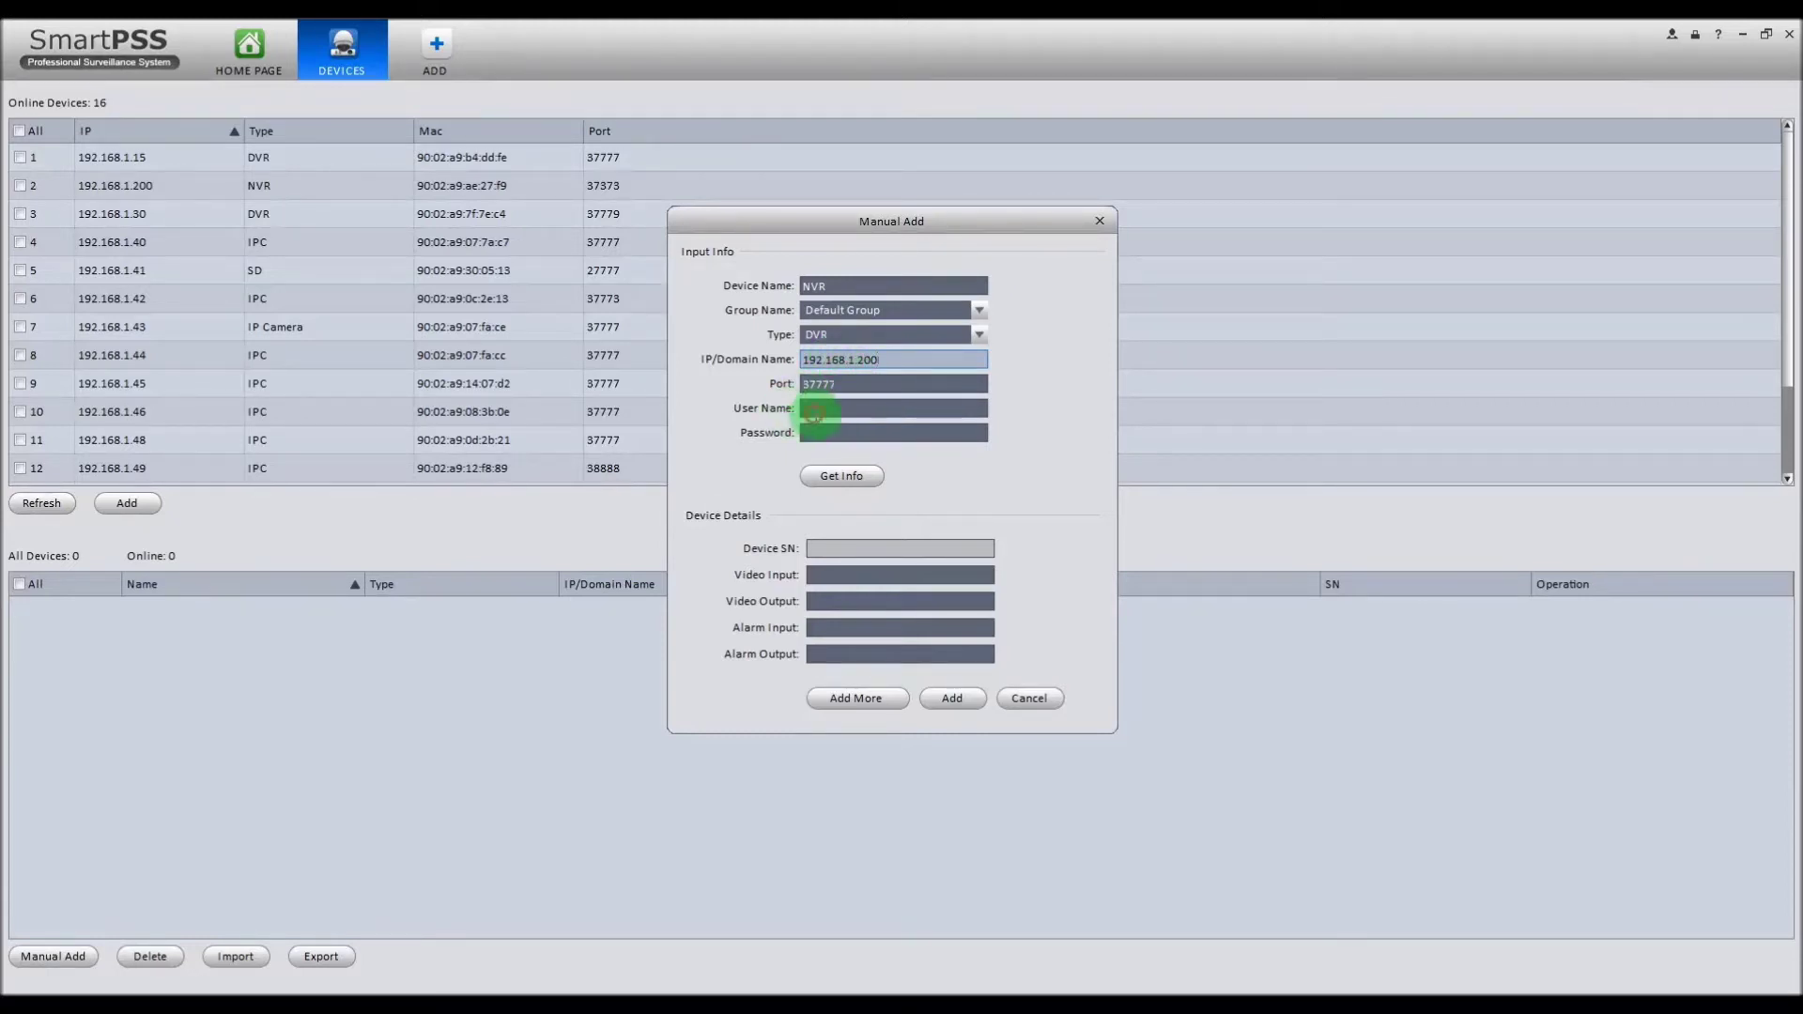
click(815, 415)
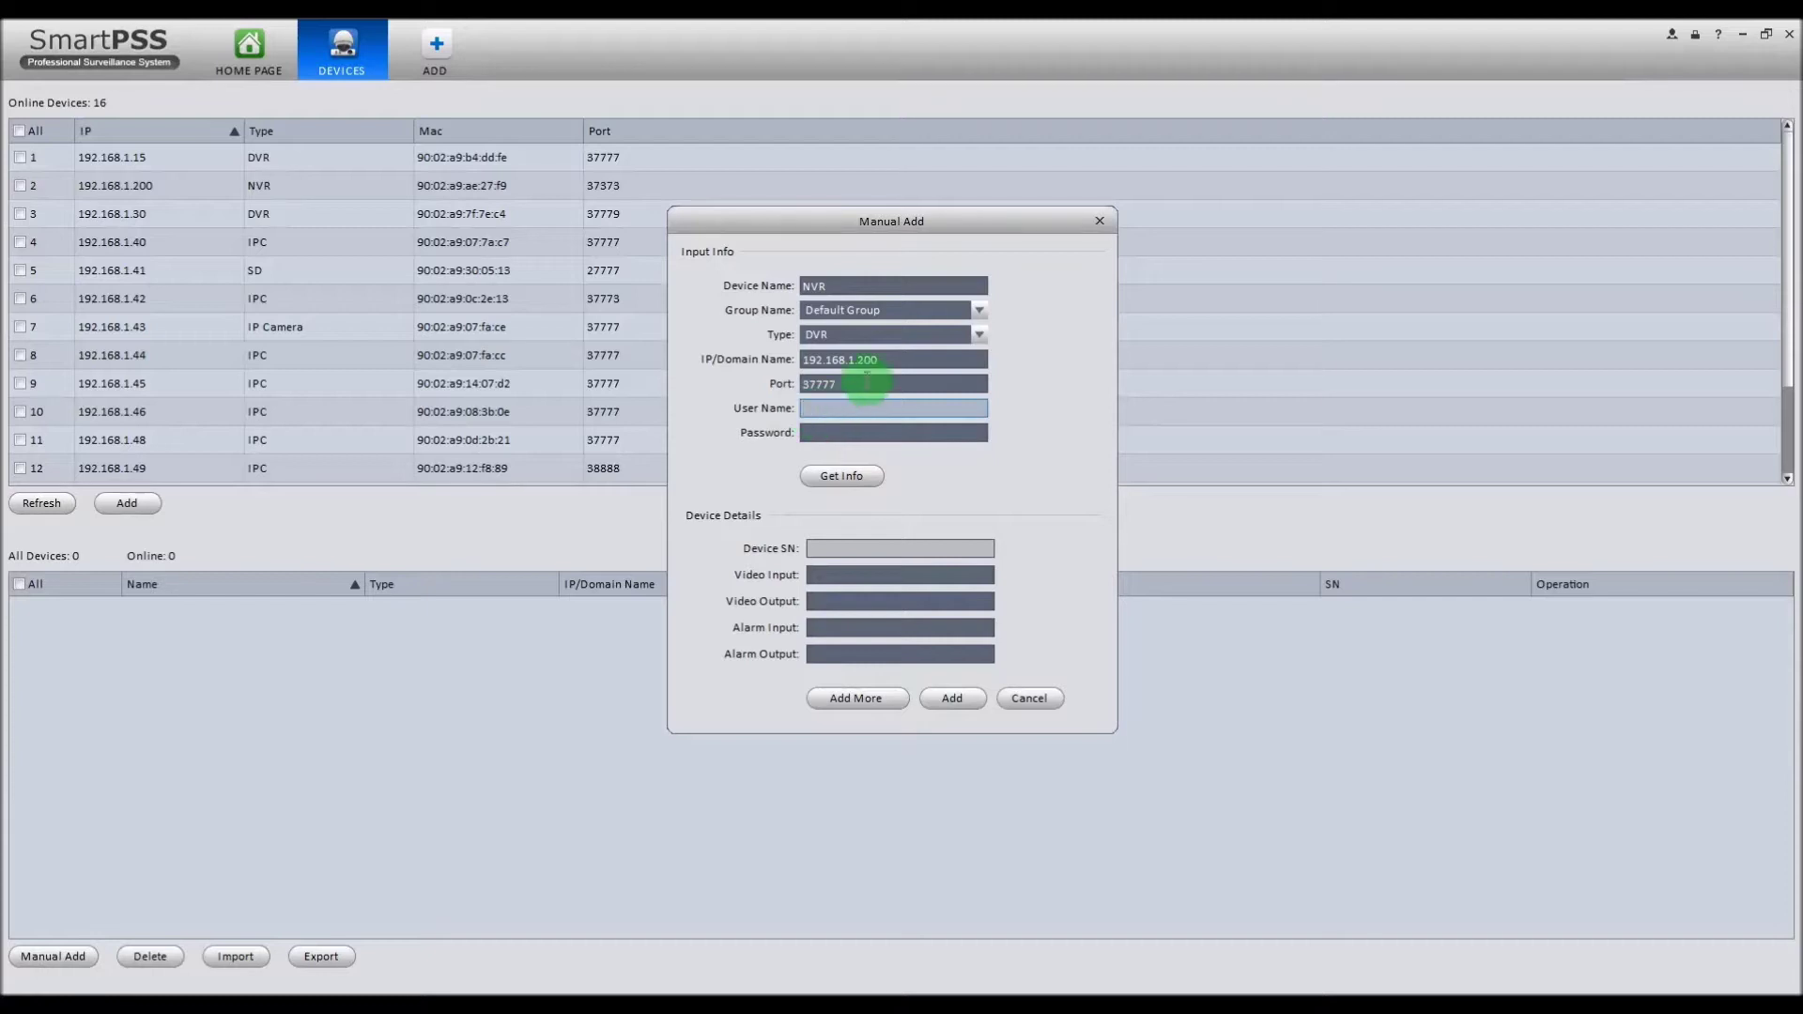
drag(855, 386, 810, 395)
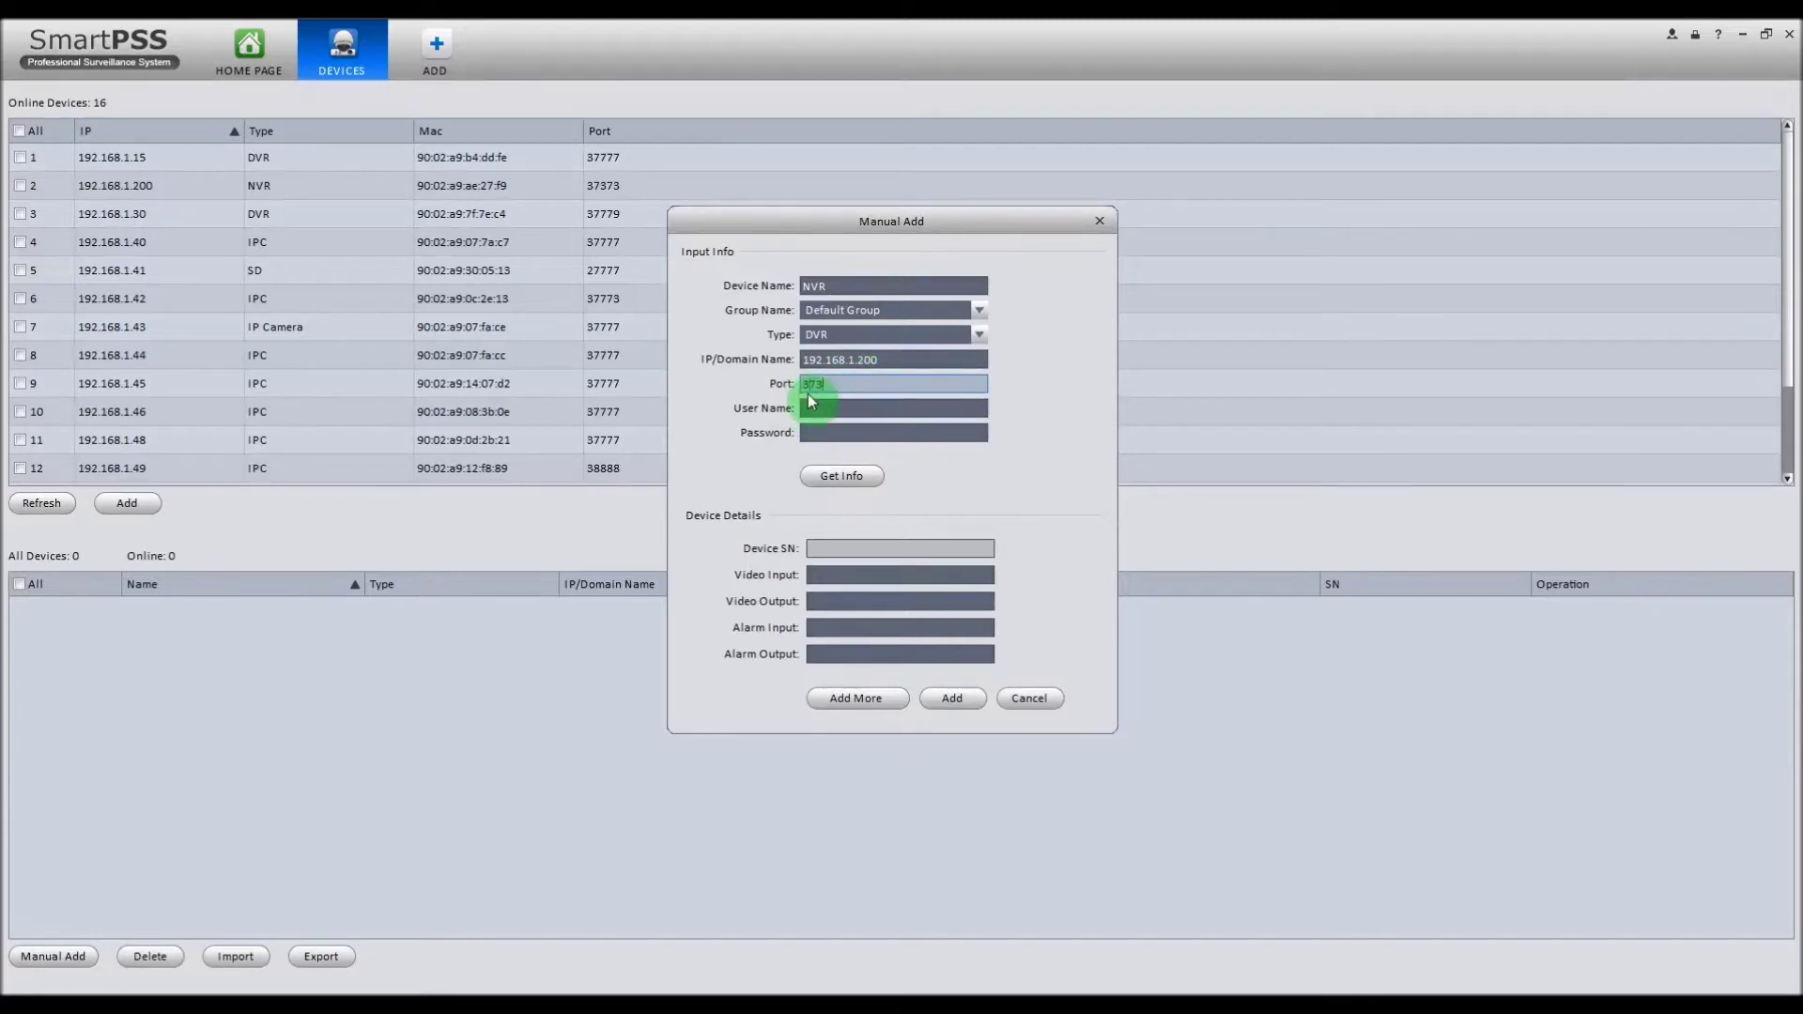
click(819, 408)
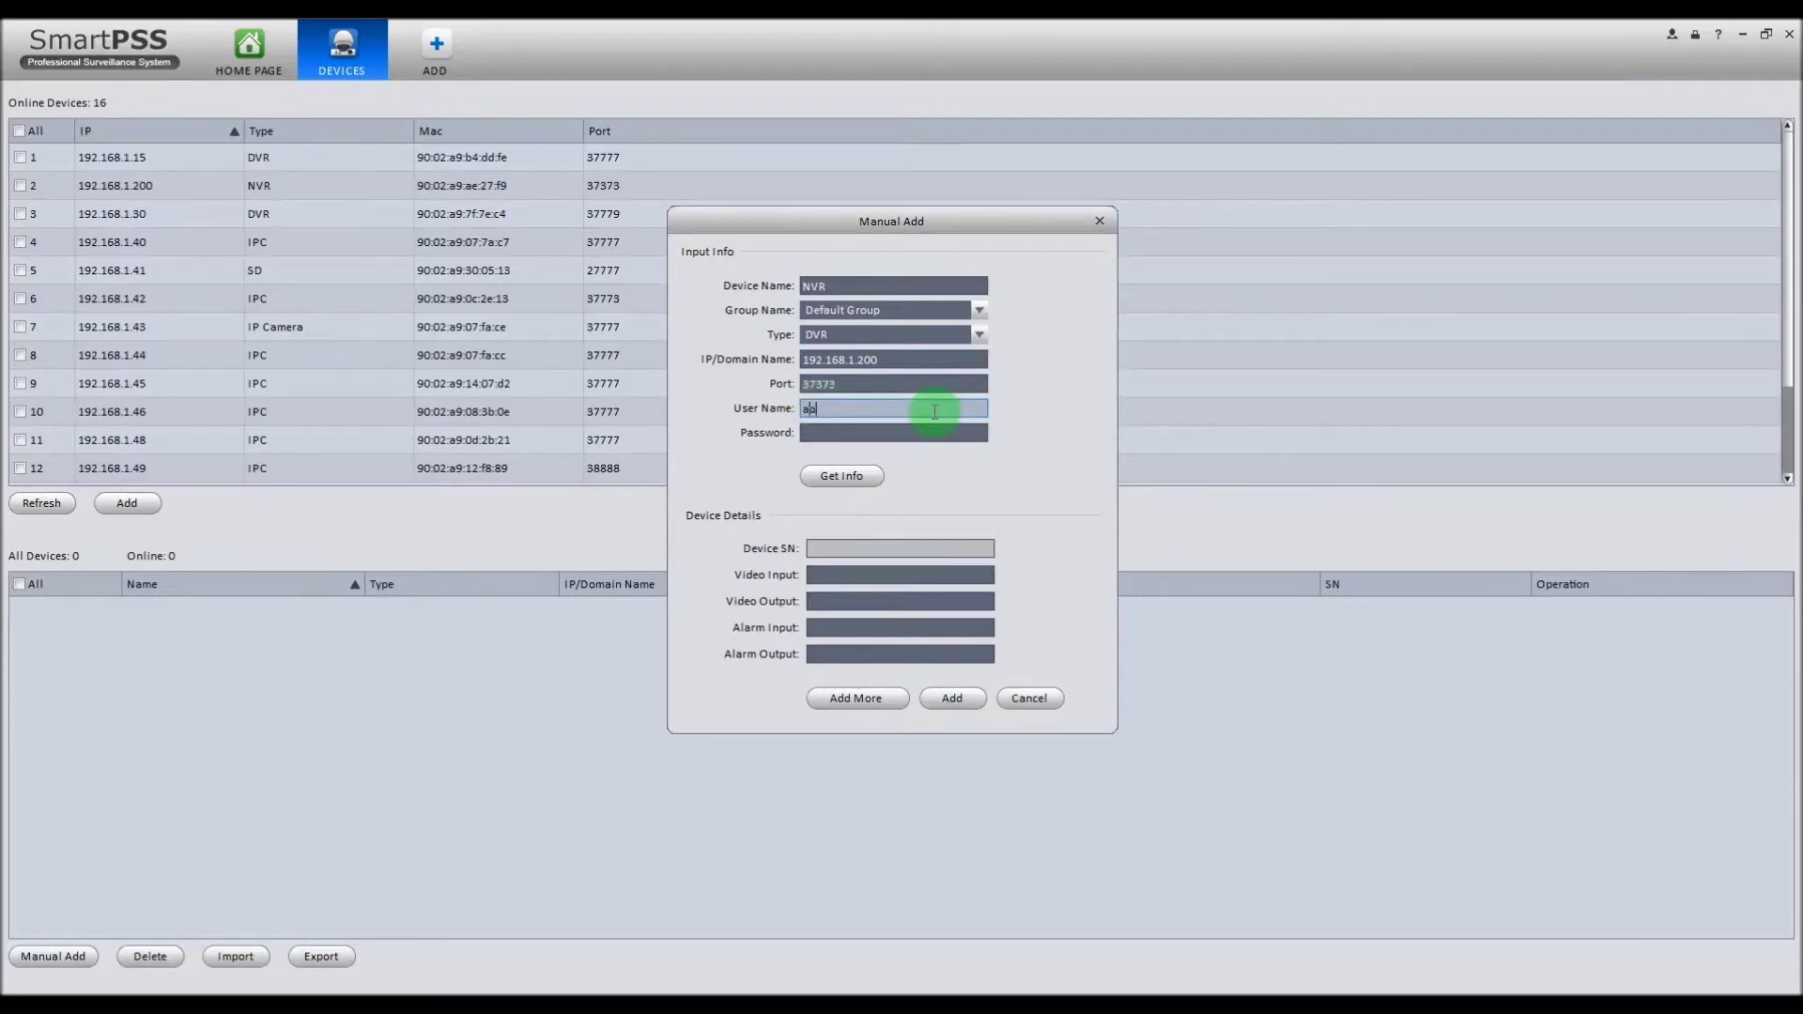
key(Tab)
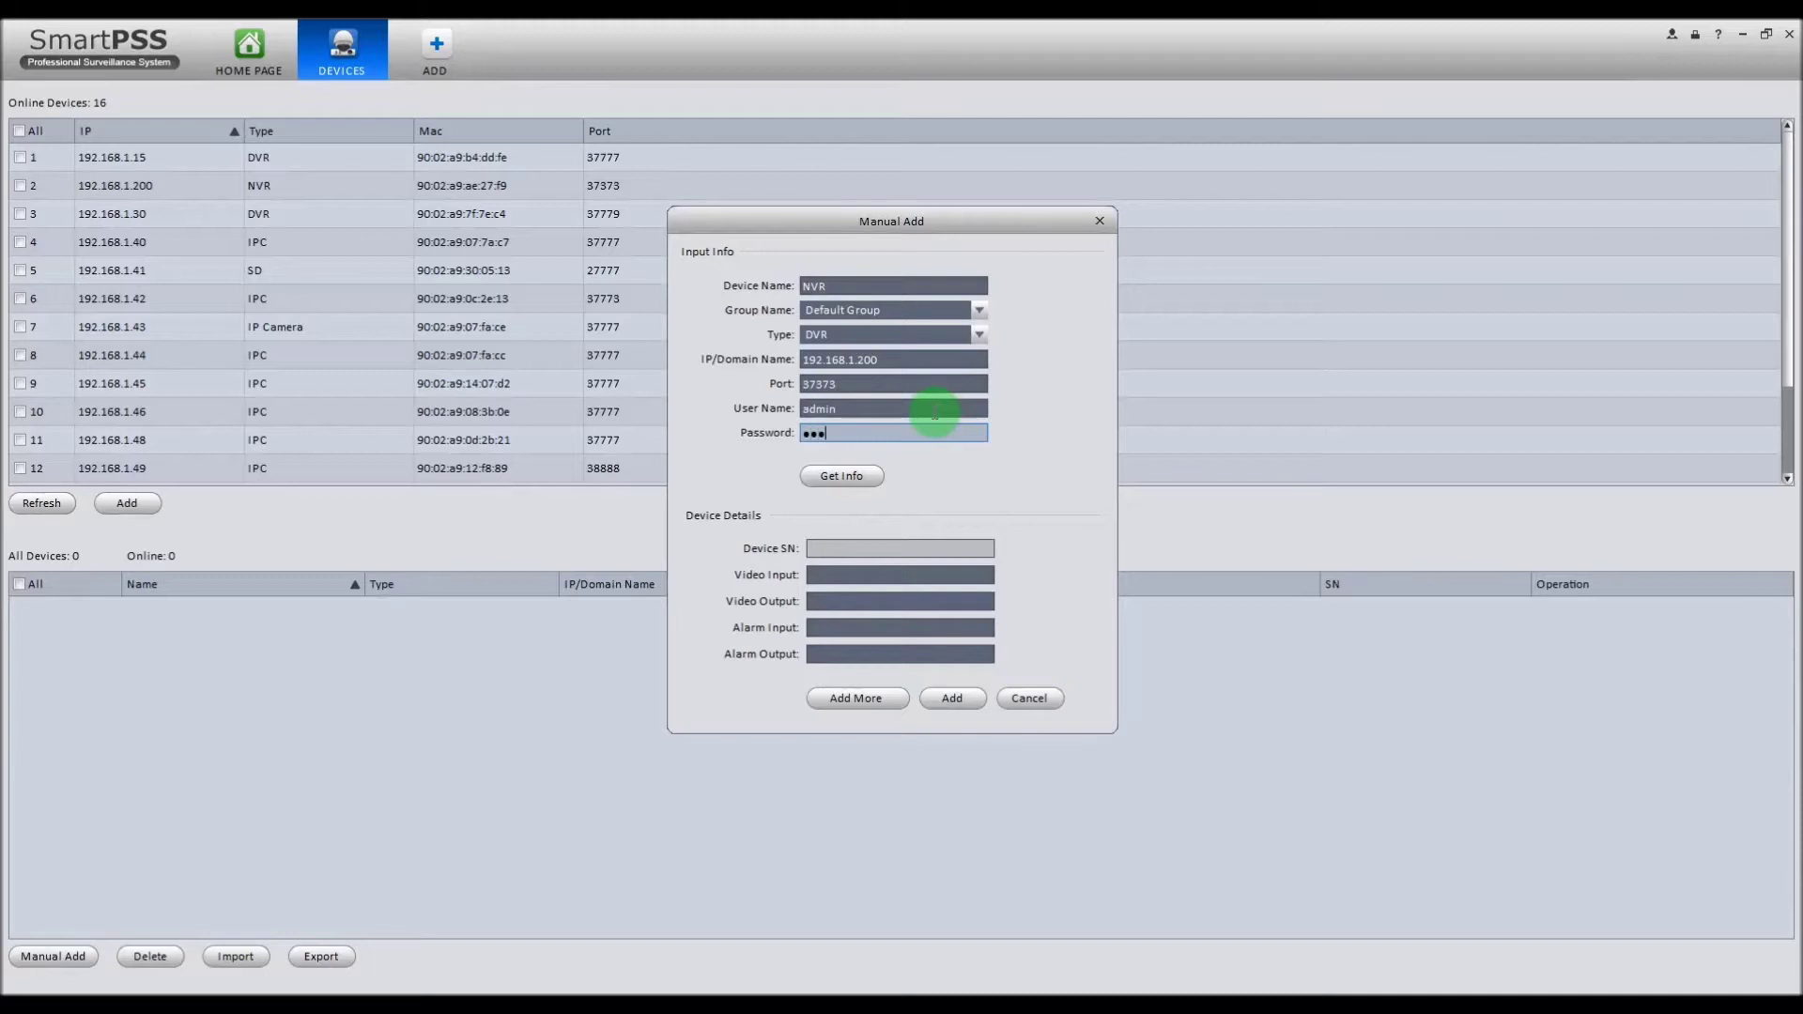
click(865, 475)
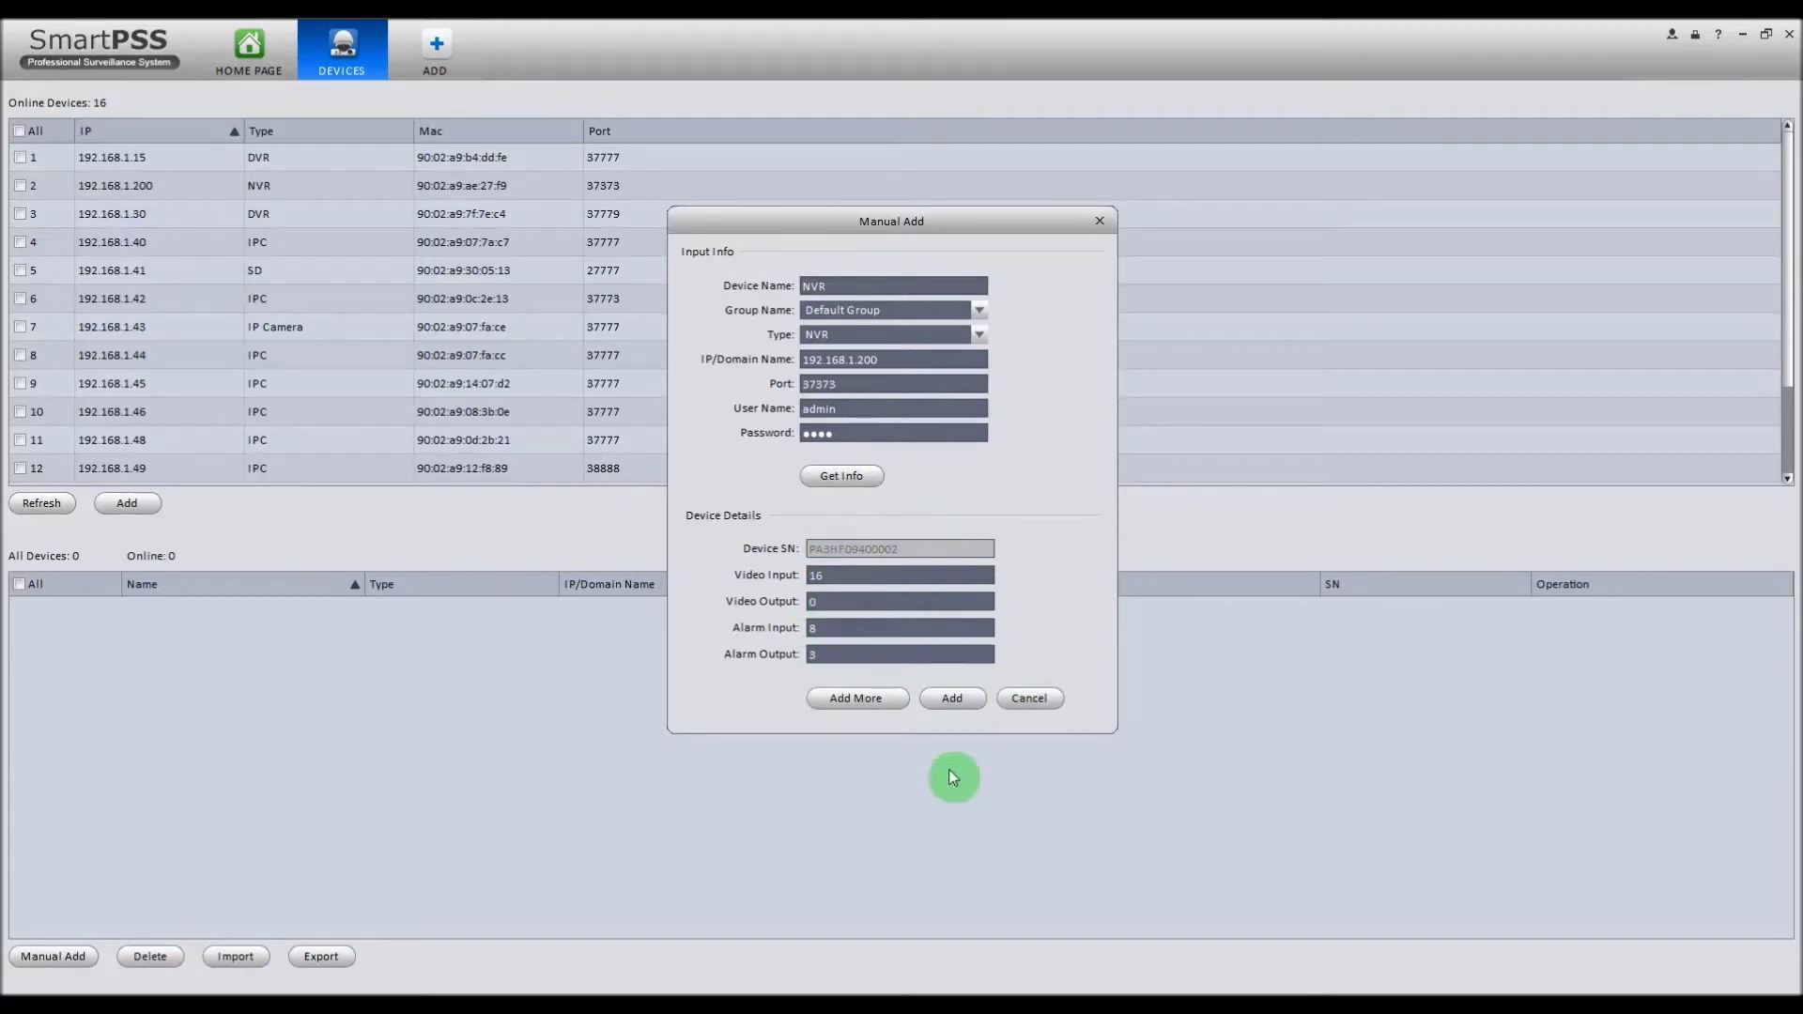
click(954, 699)
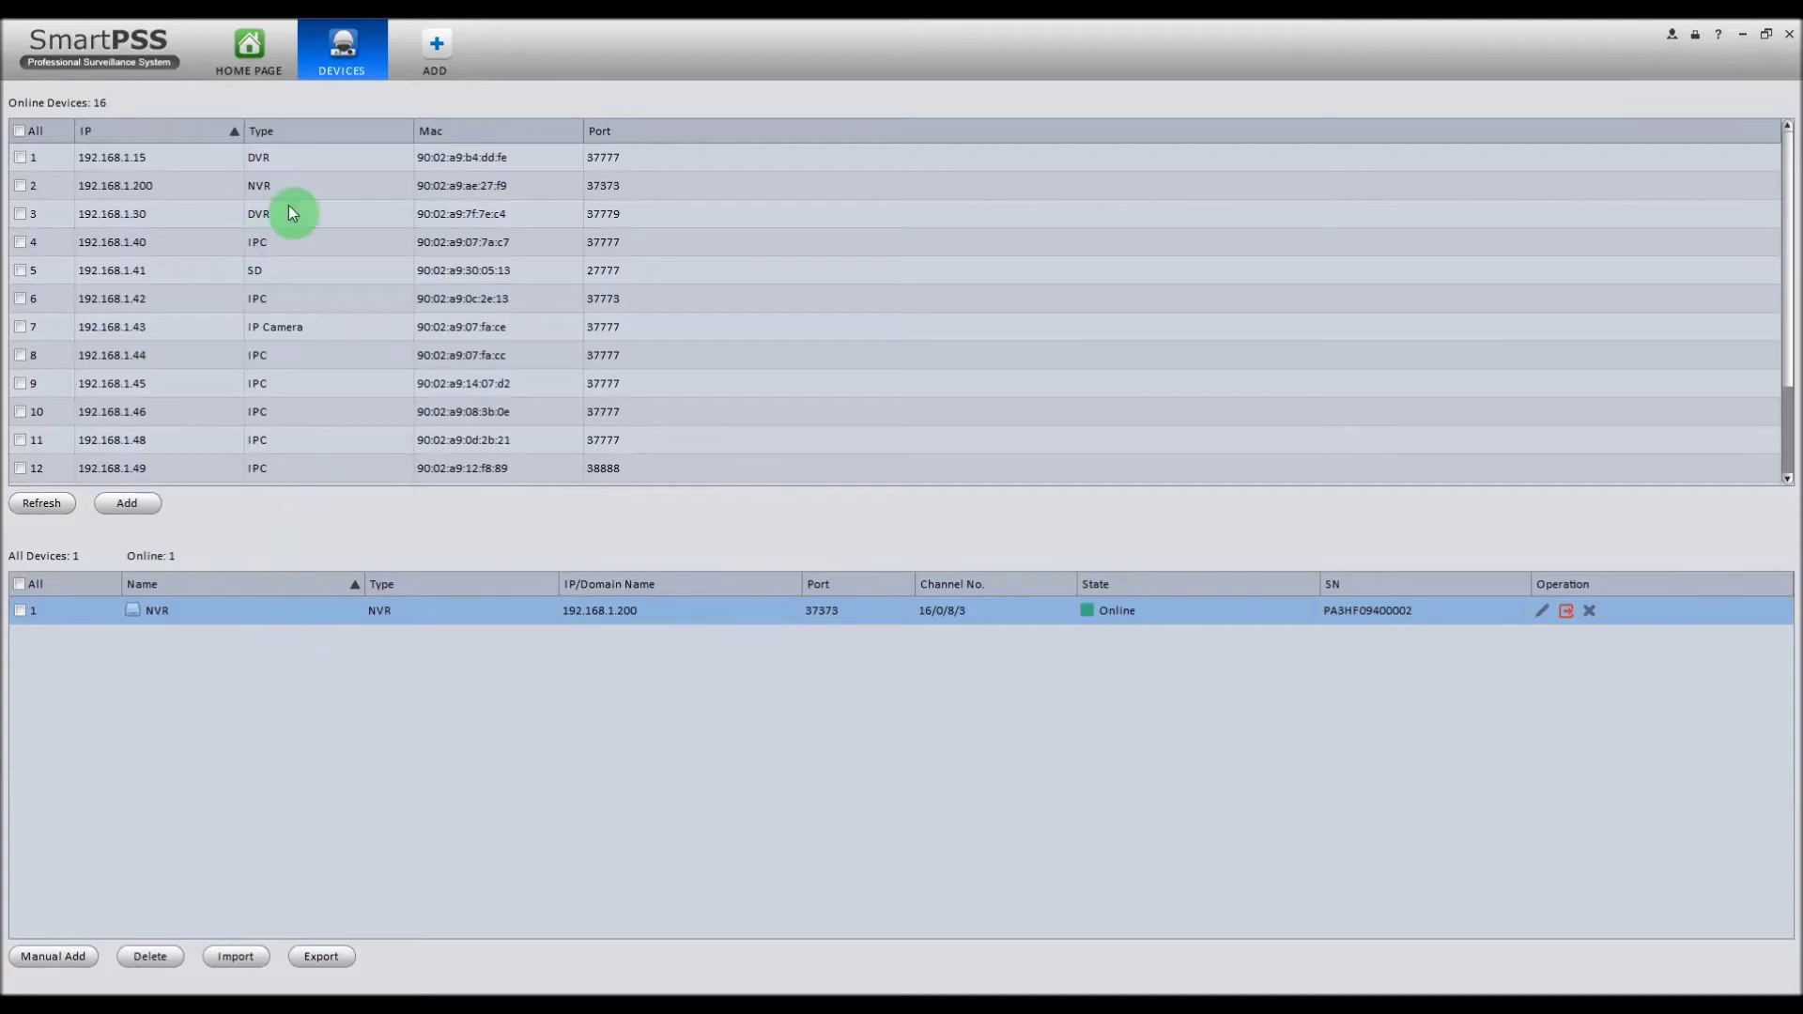
click(41, 503)
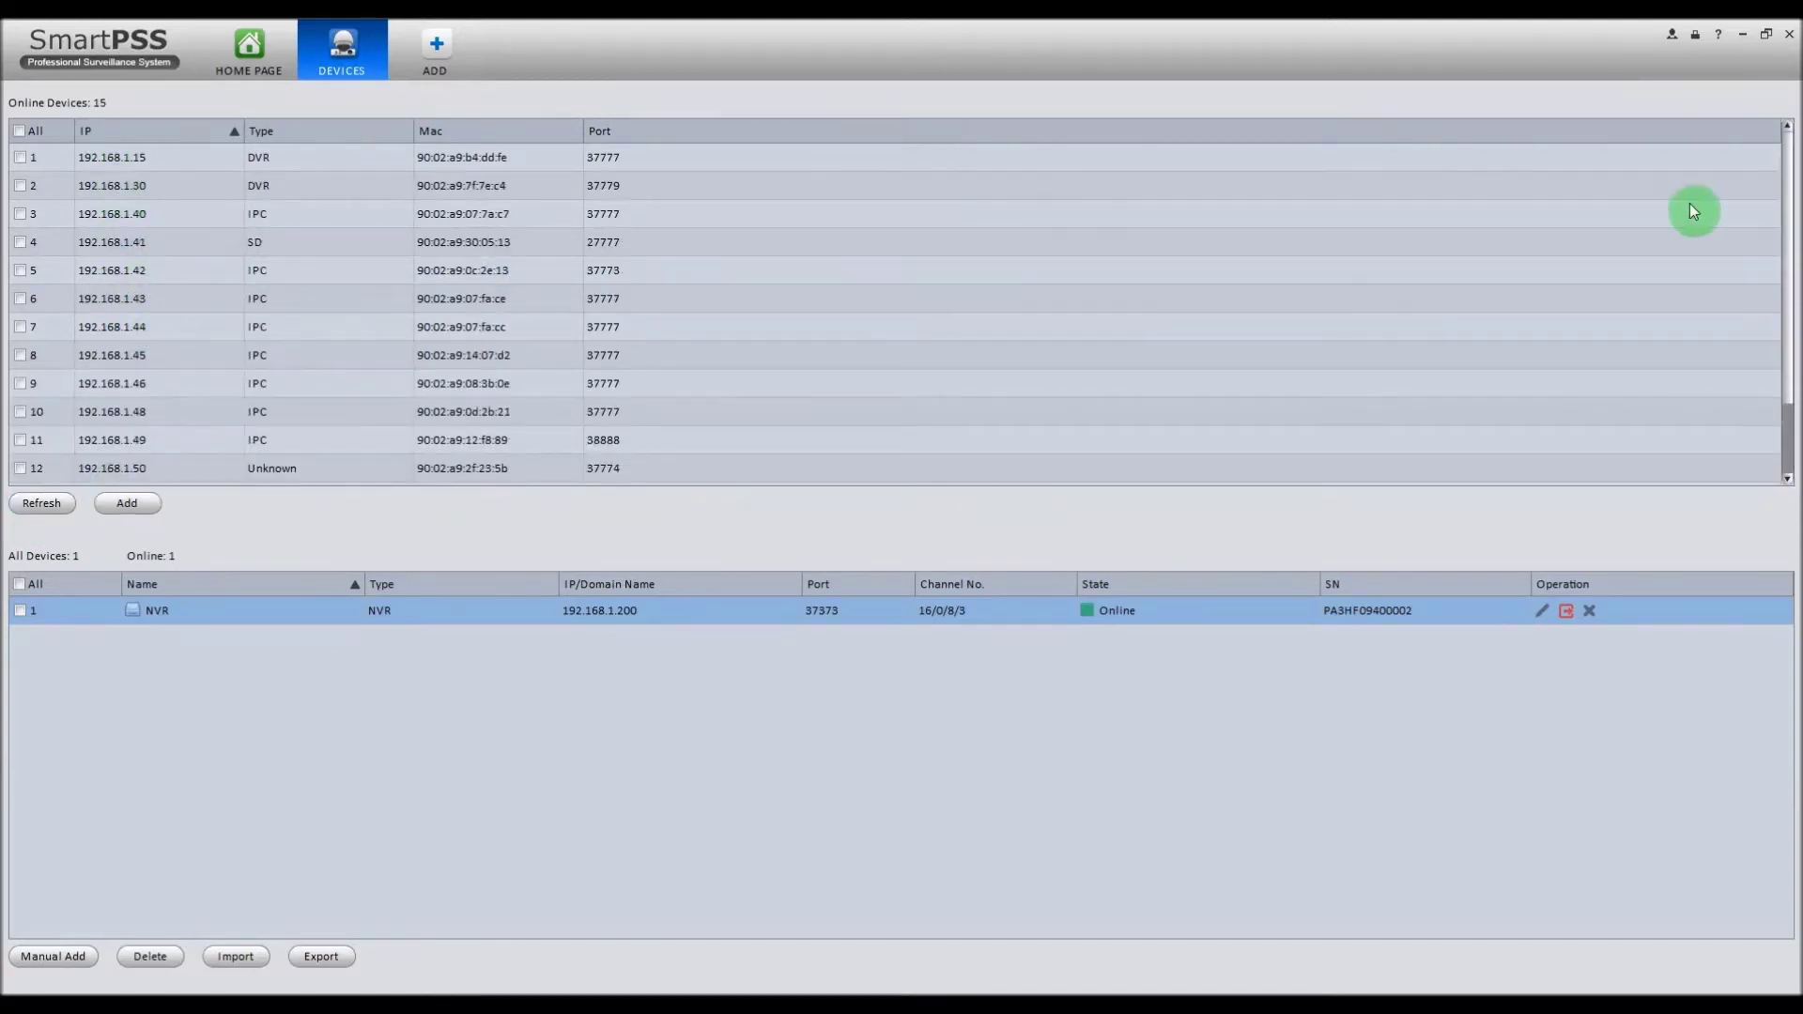
drag(1790, 221, 1795, 179)
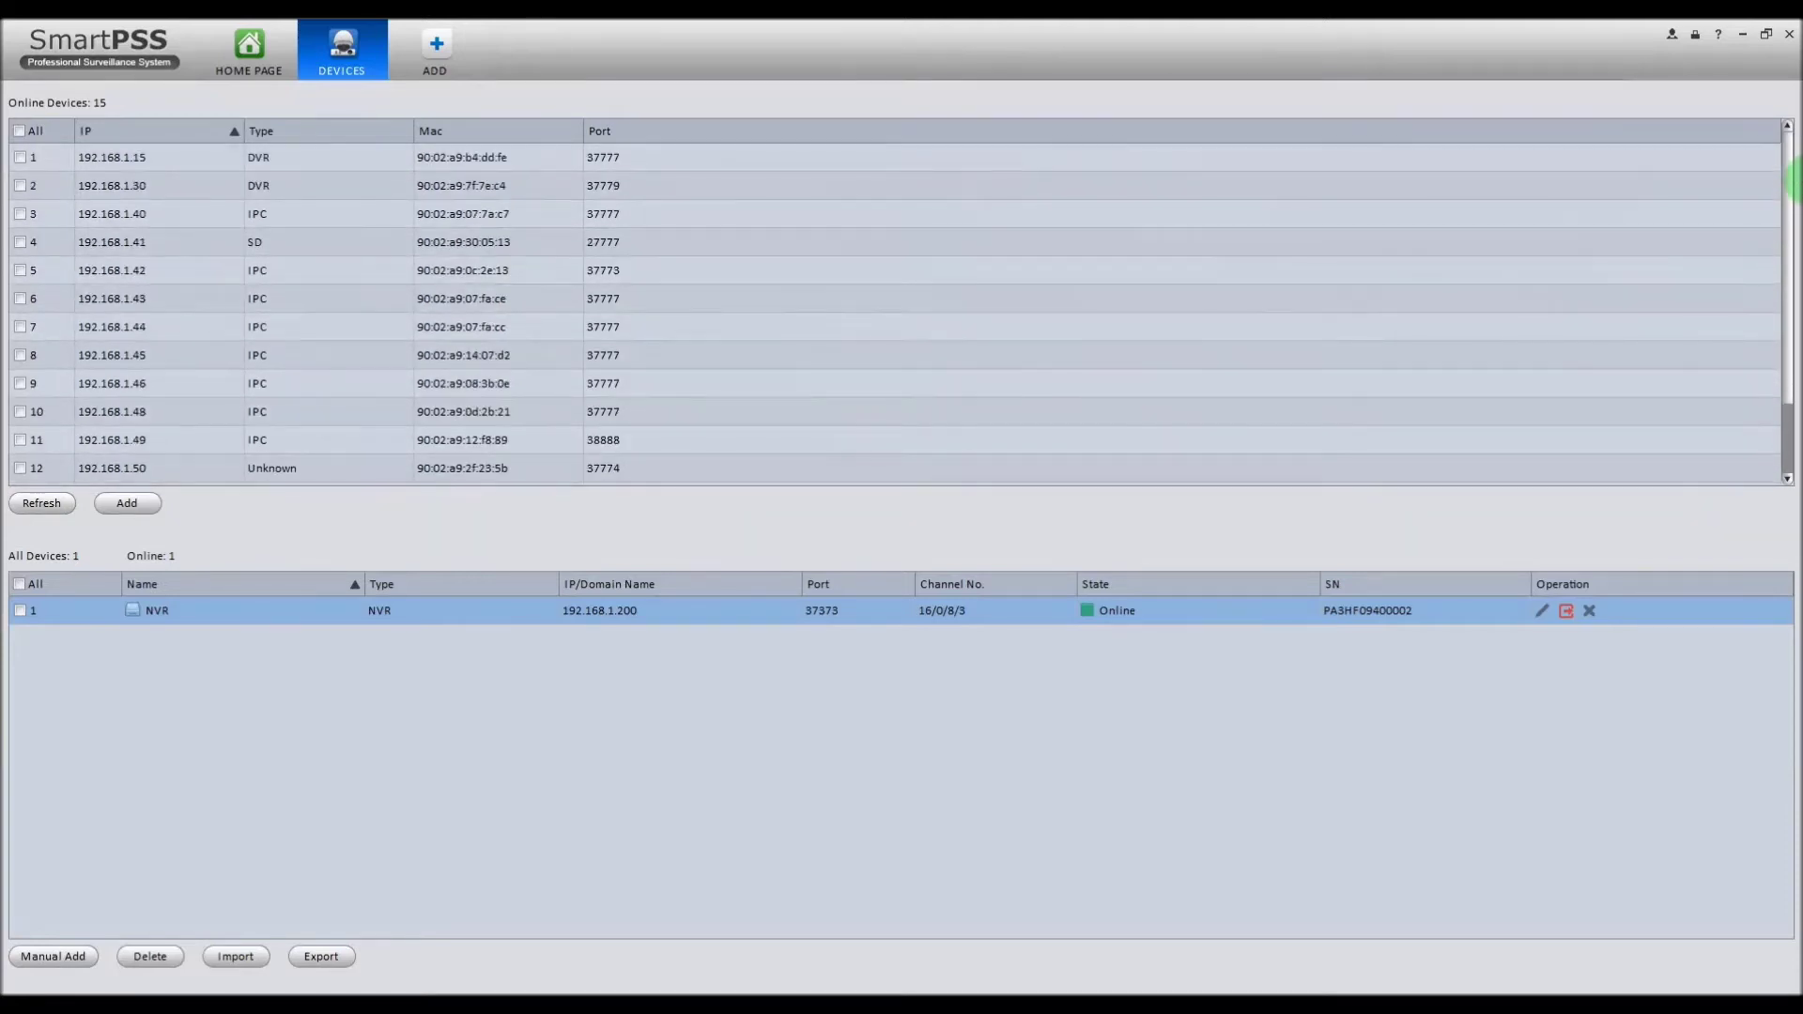
Add the 192.168.1.43 camera from Online Devices and save its checked login credentials in Modify Device.
click(20, 300)
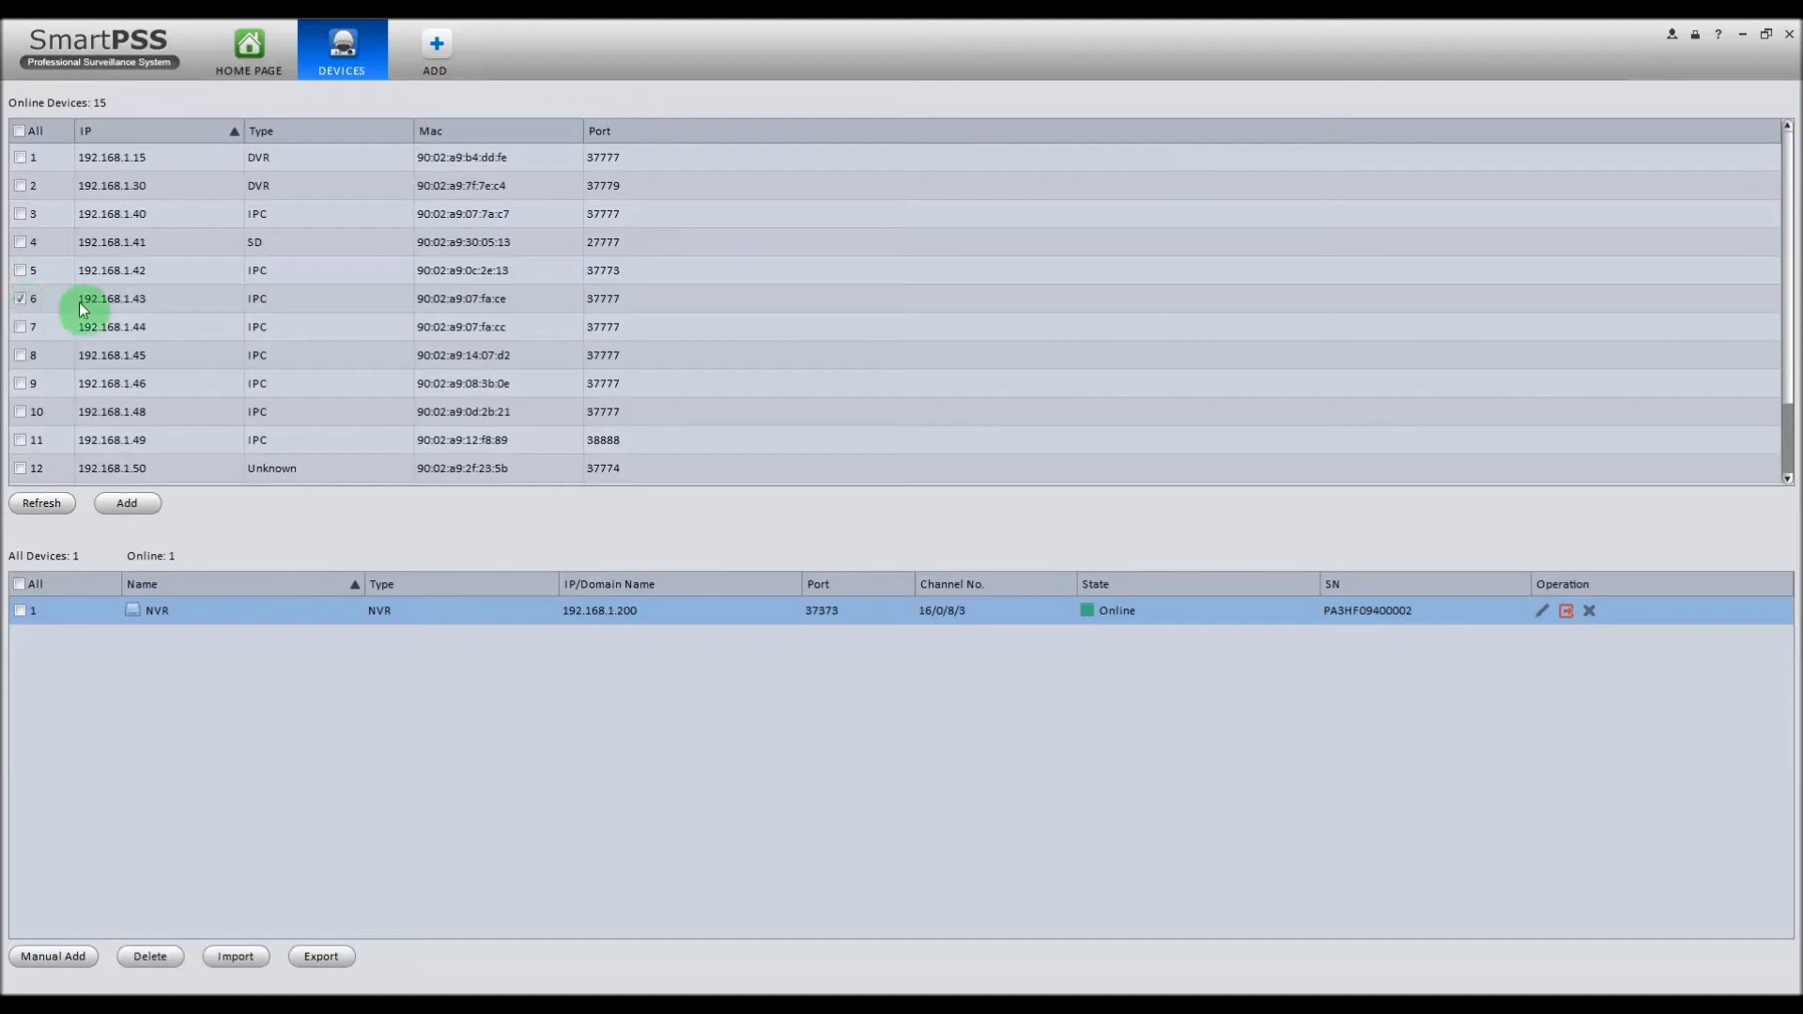
double_click(129, 302)
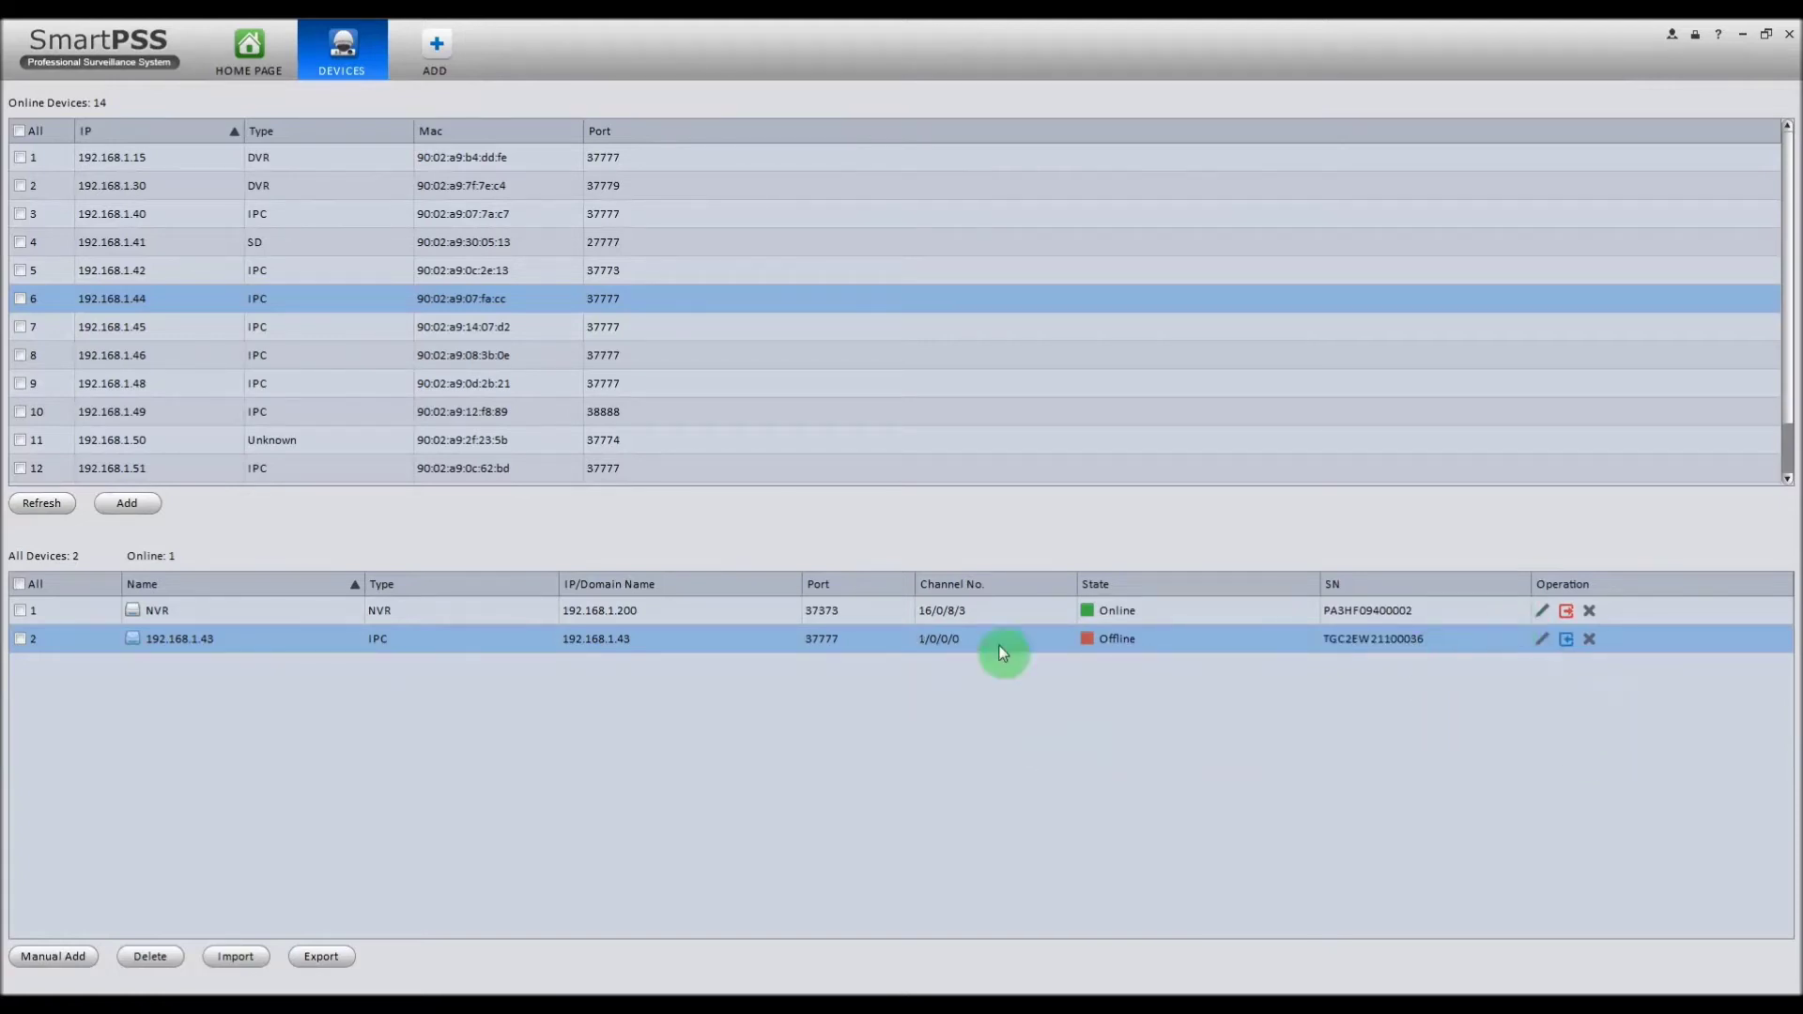
double_click(207, 640)
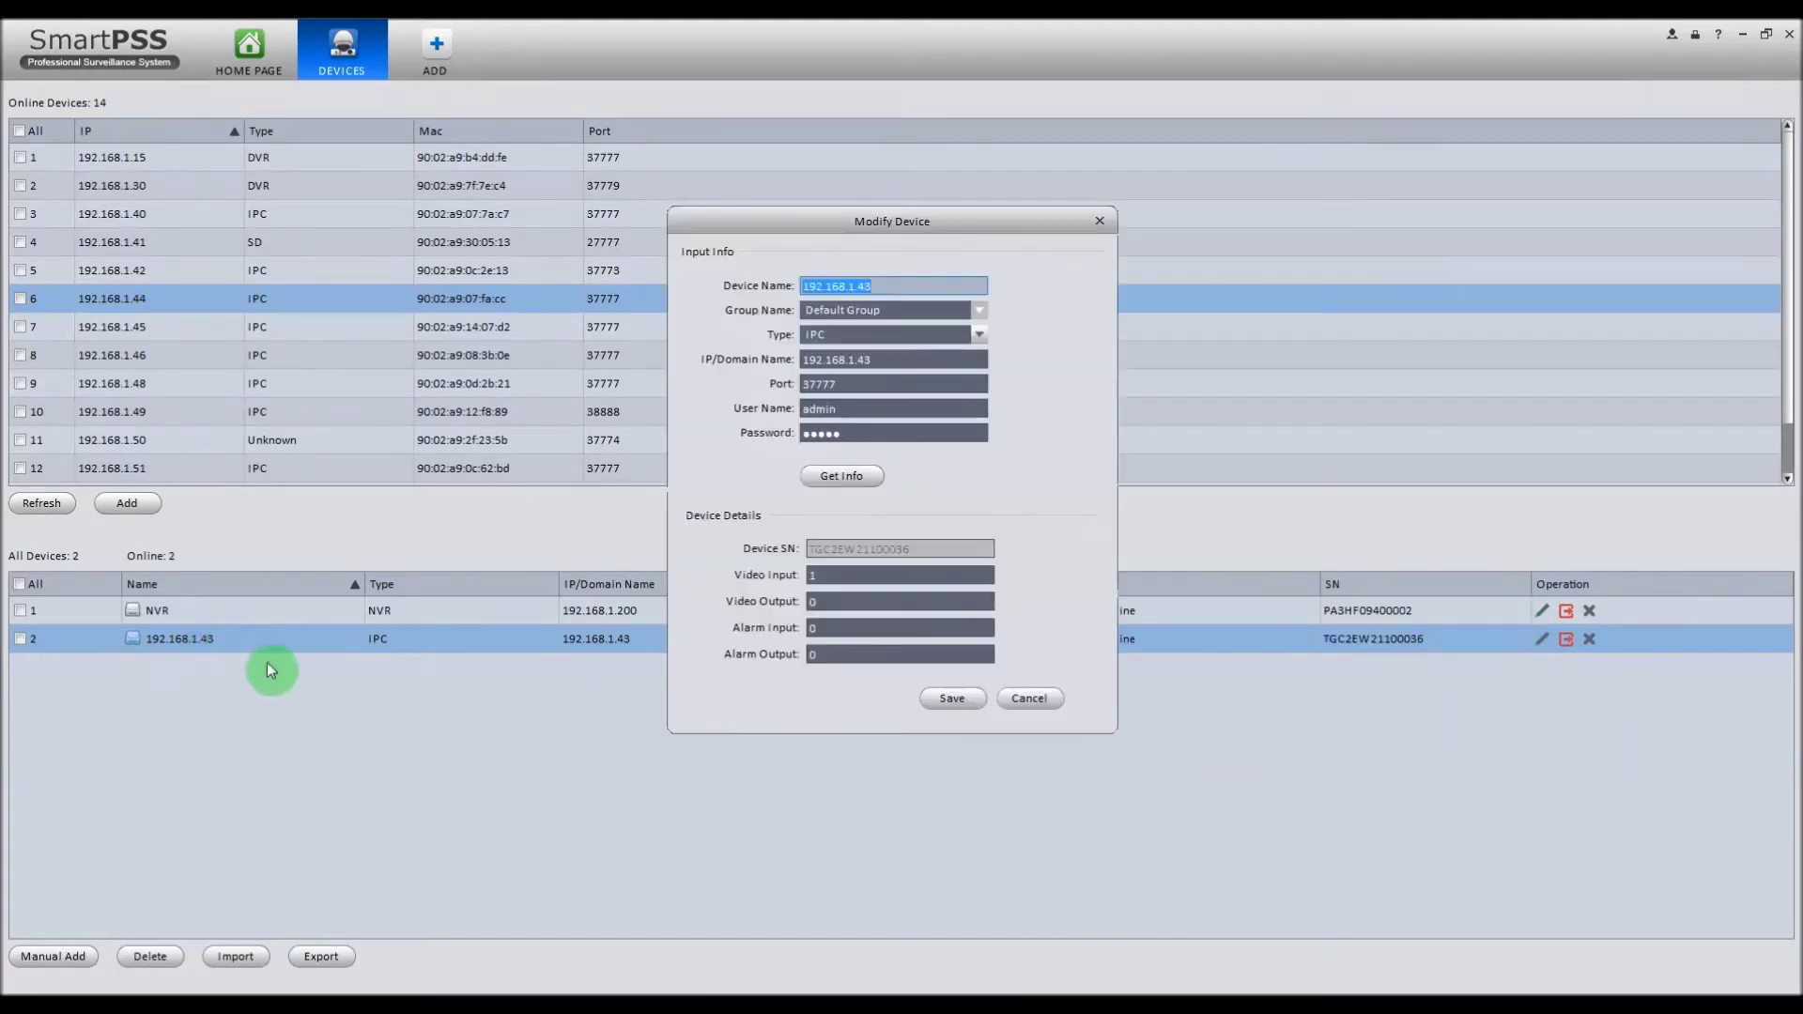
click(836, 411)
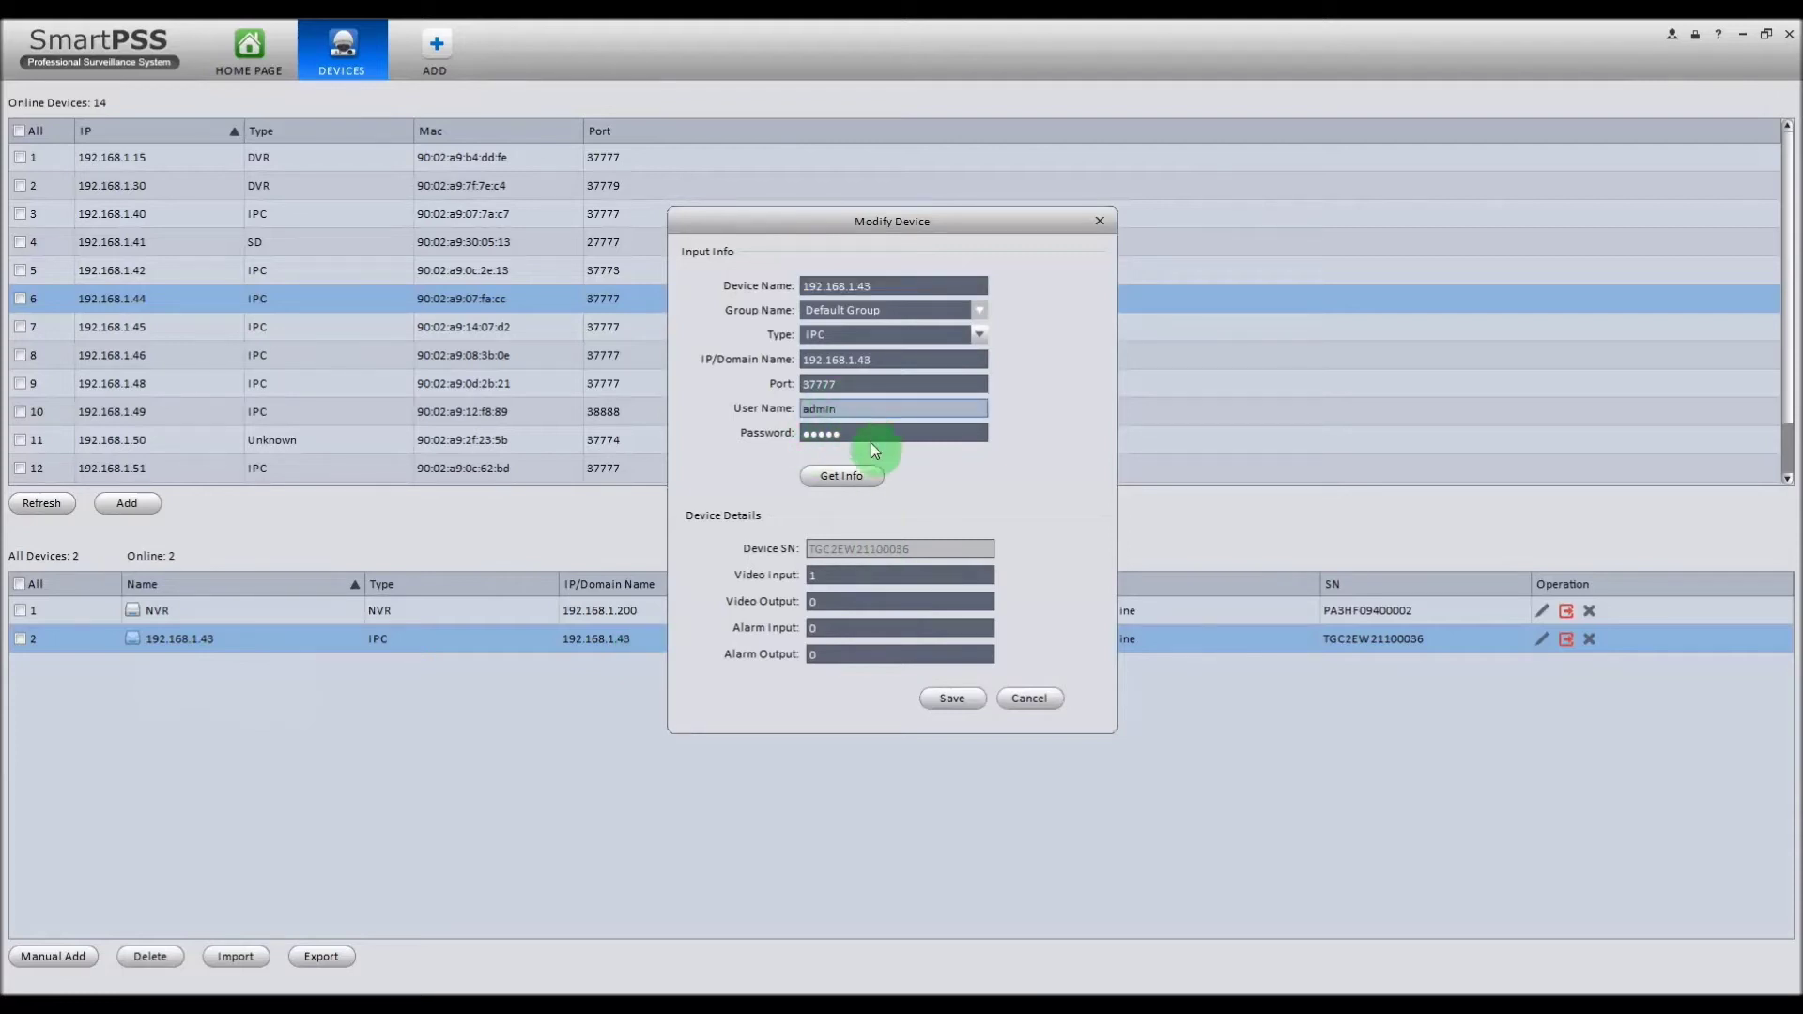
click(856, 432)
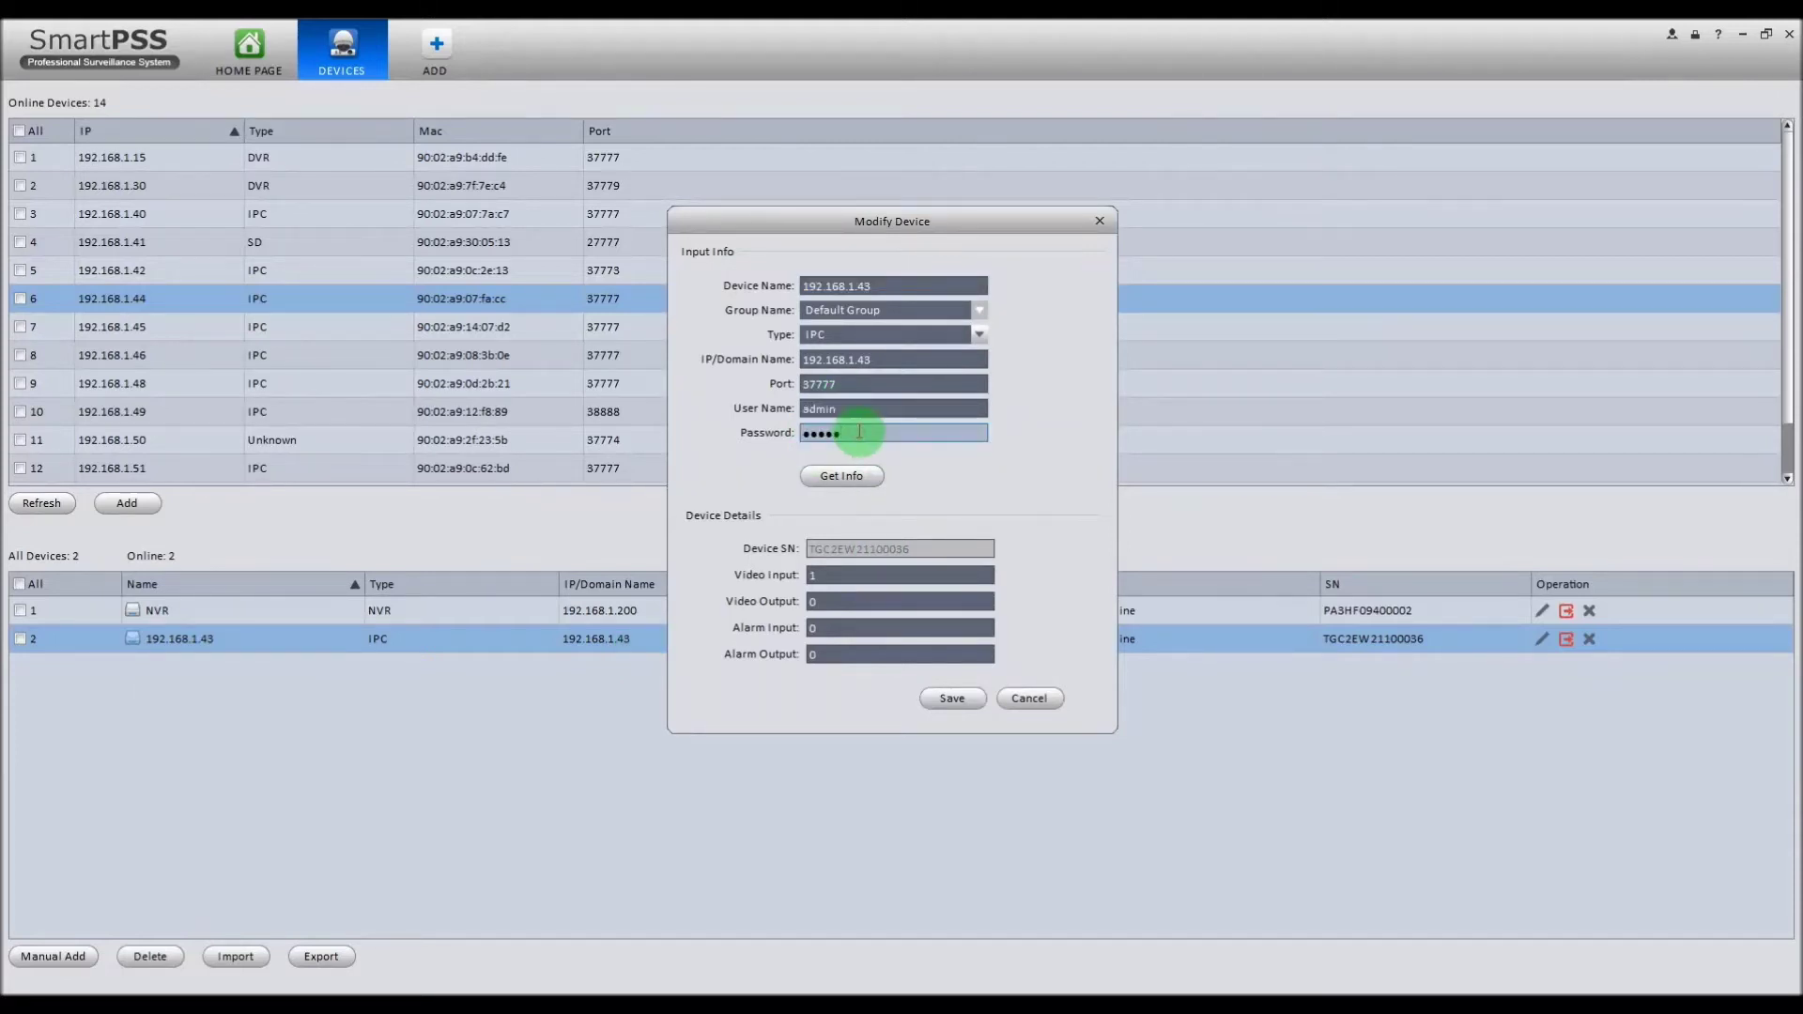
click(864, 409)
click(866, 432)
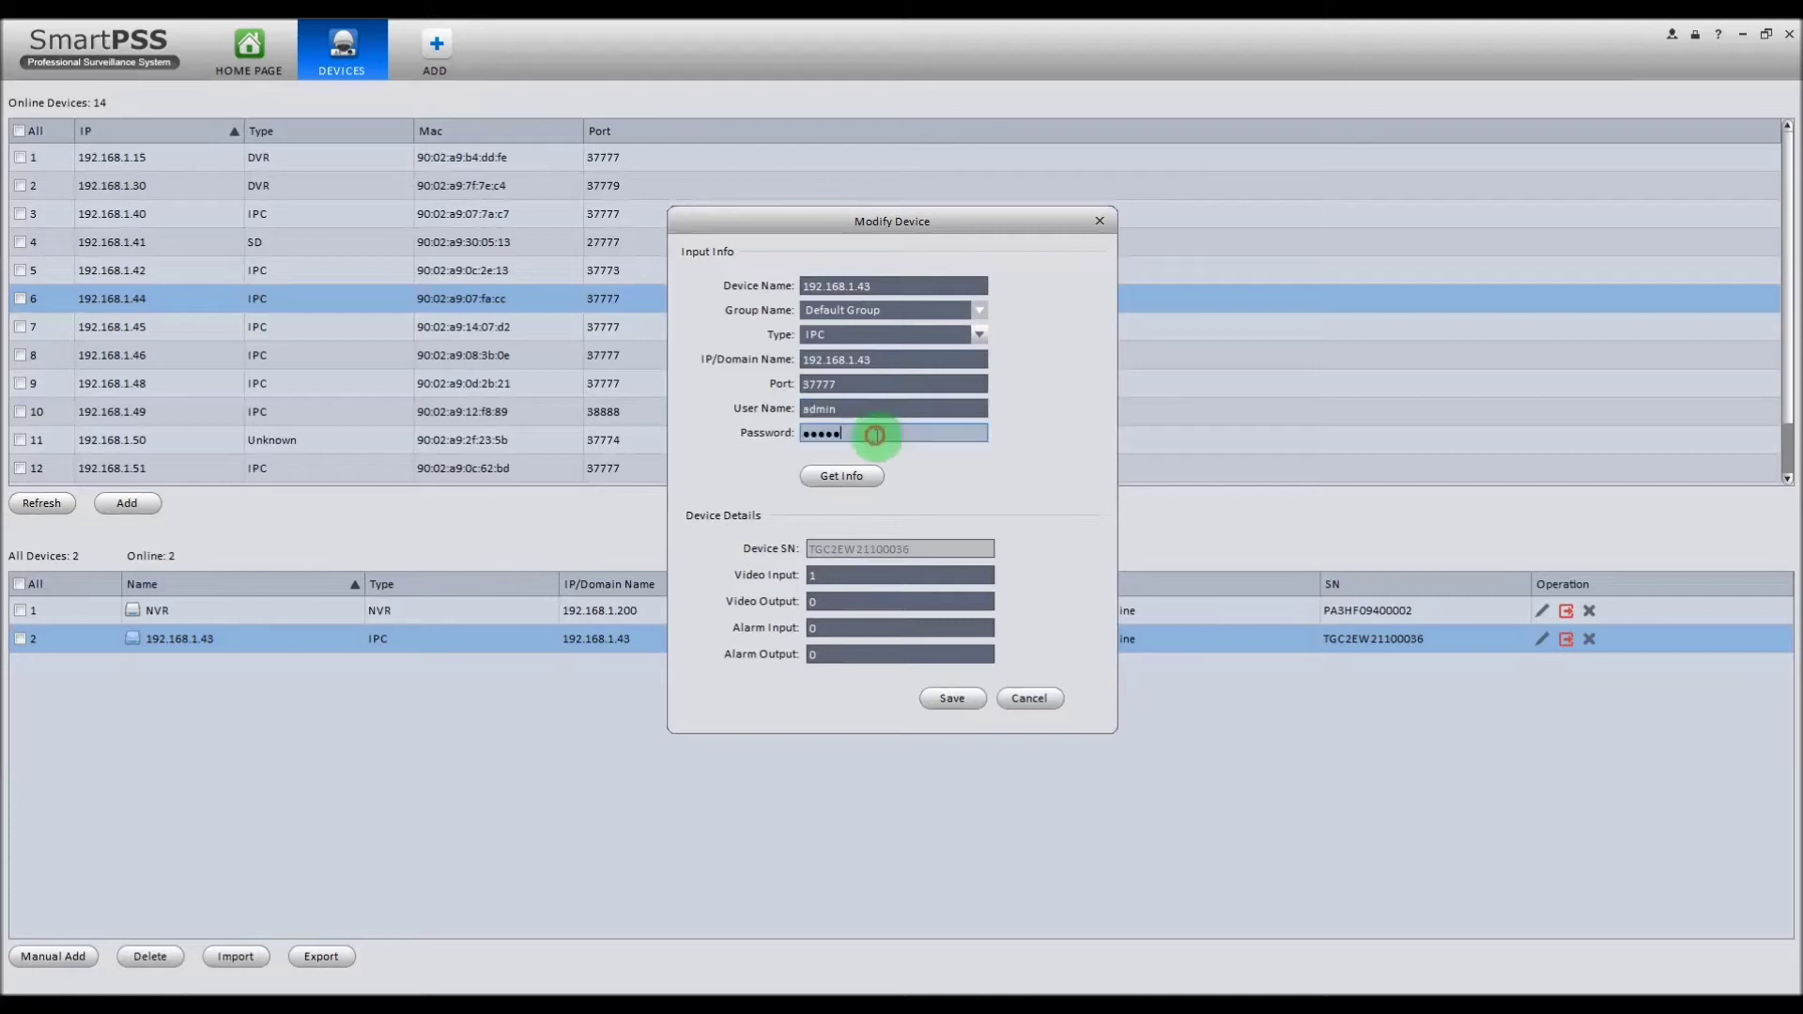
click(952, 698)
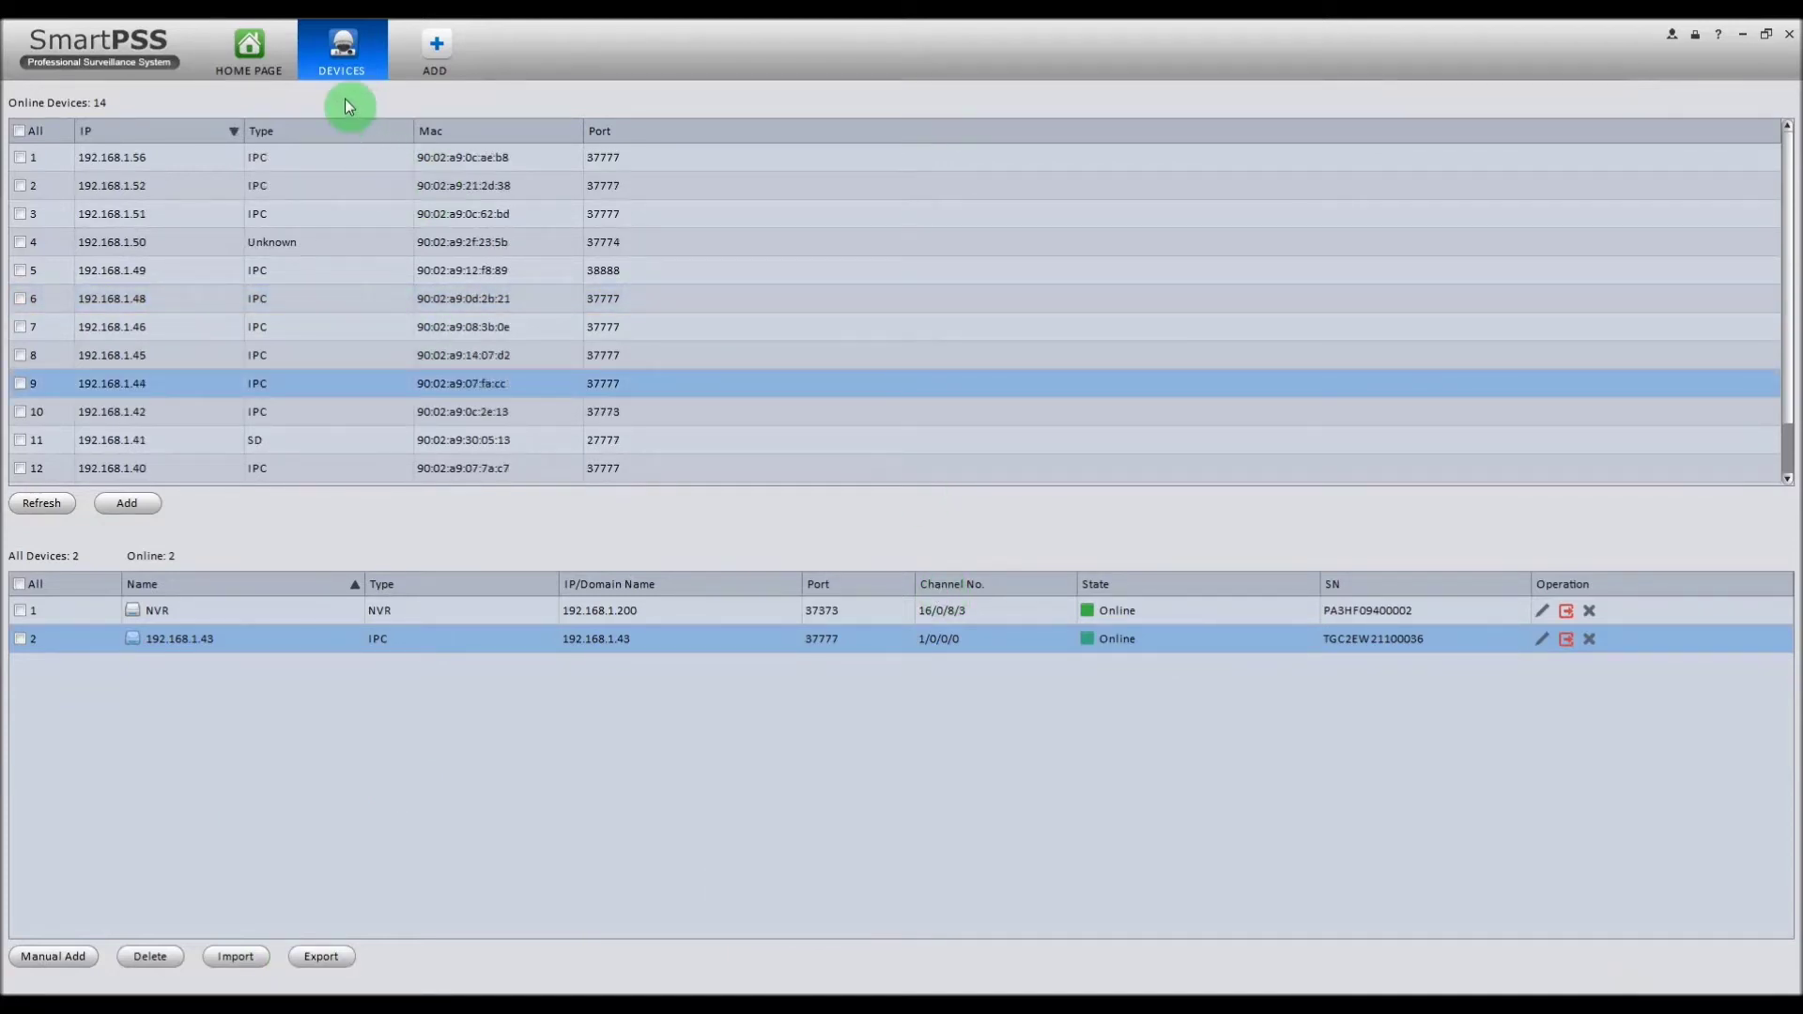
Open Live View and place the 192.168.1.43 camera in the top-left pane.
click(267, 50)
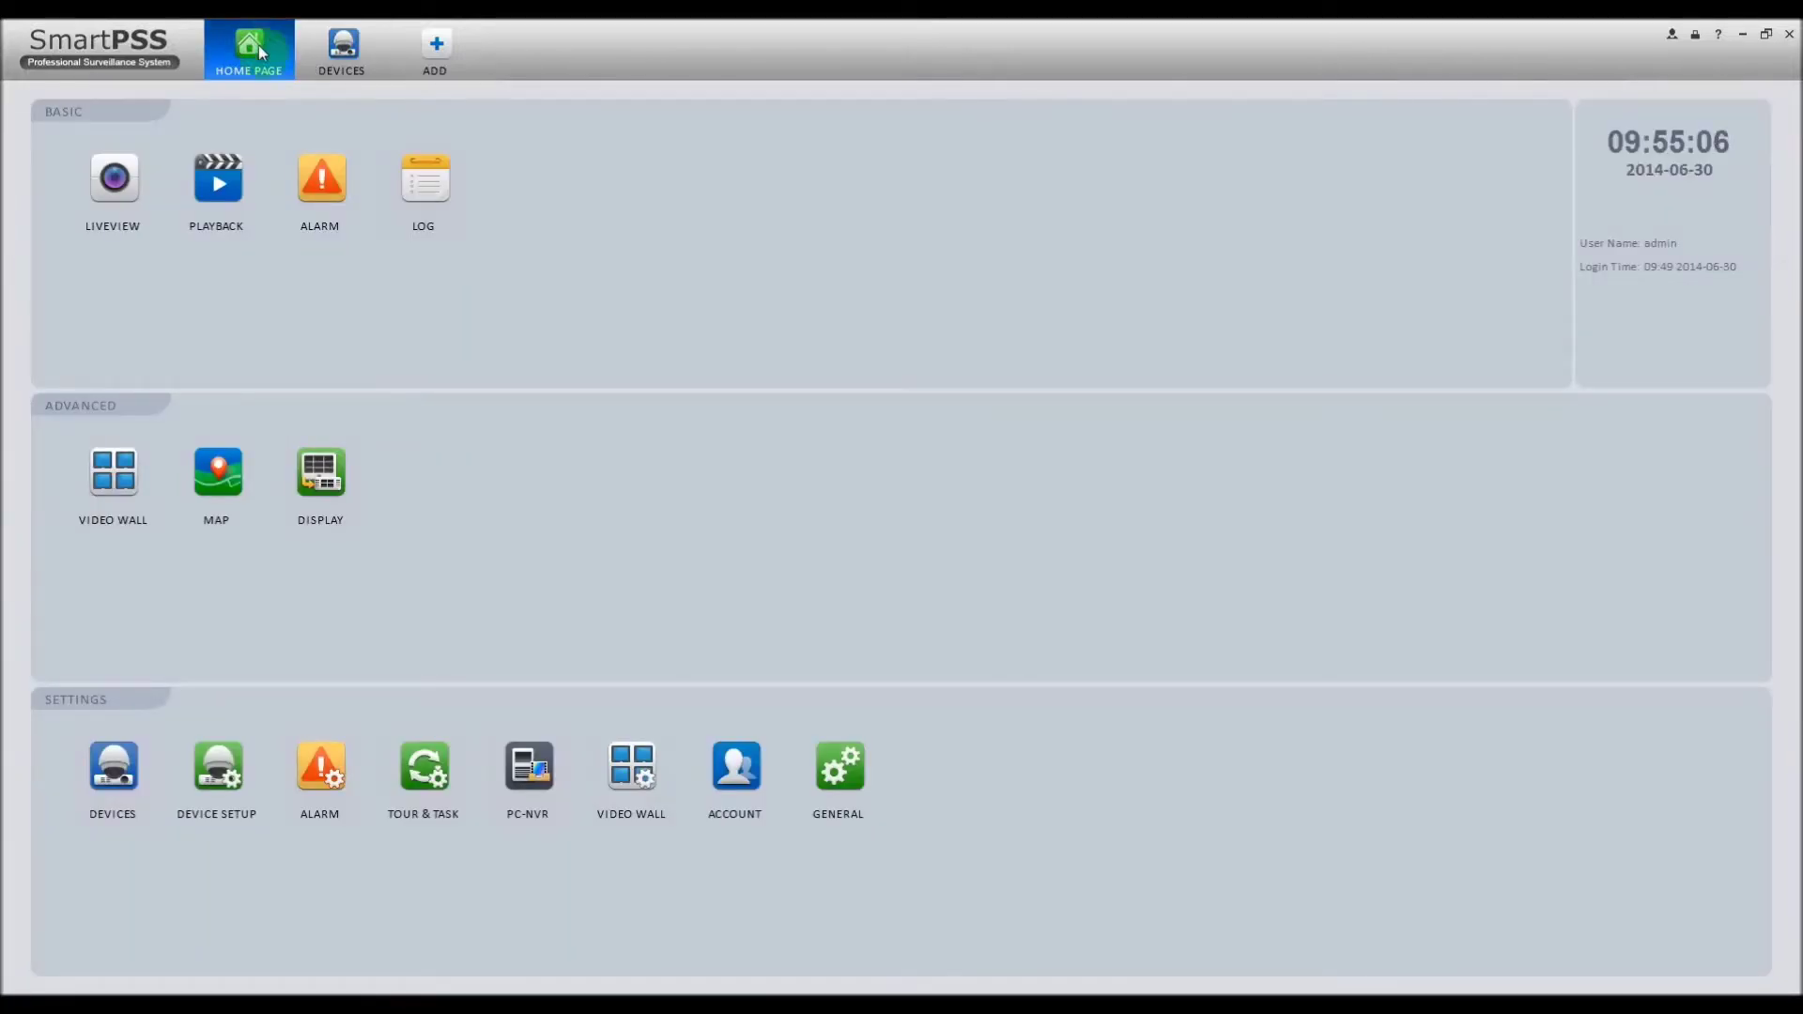
click(107, 182)
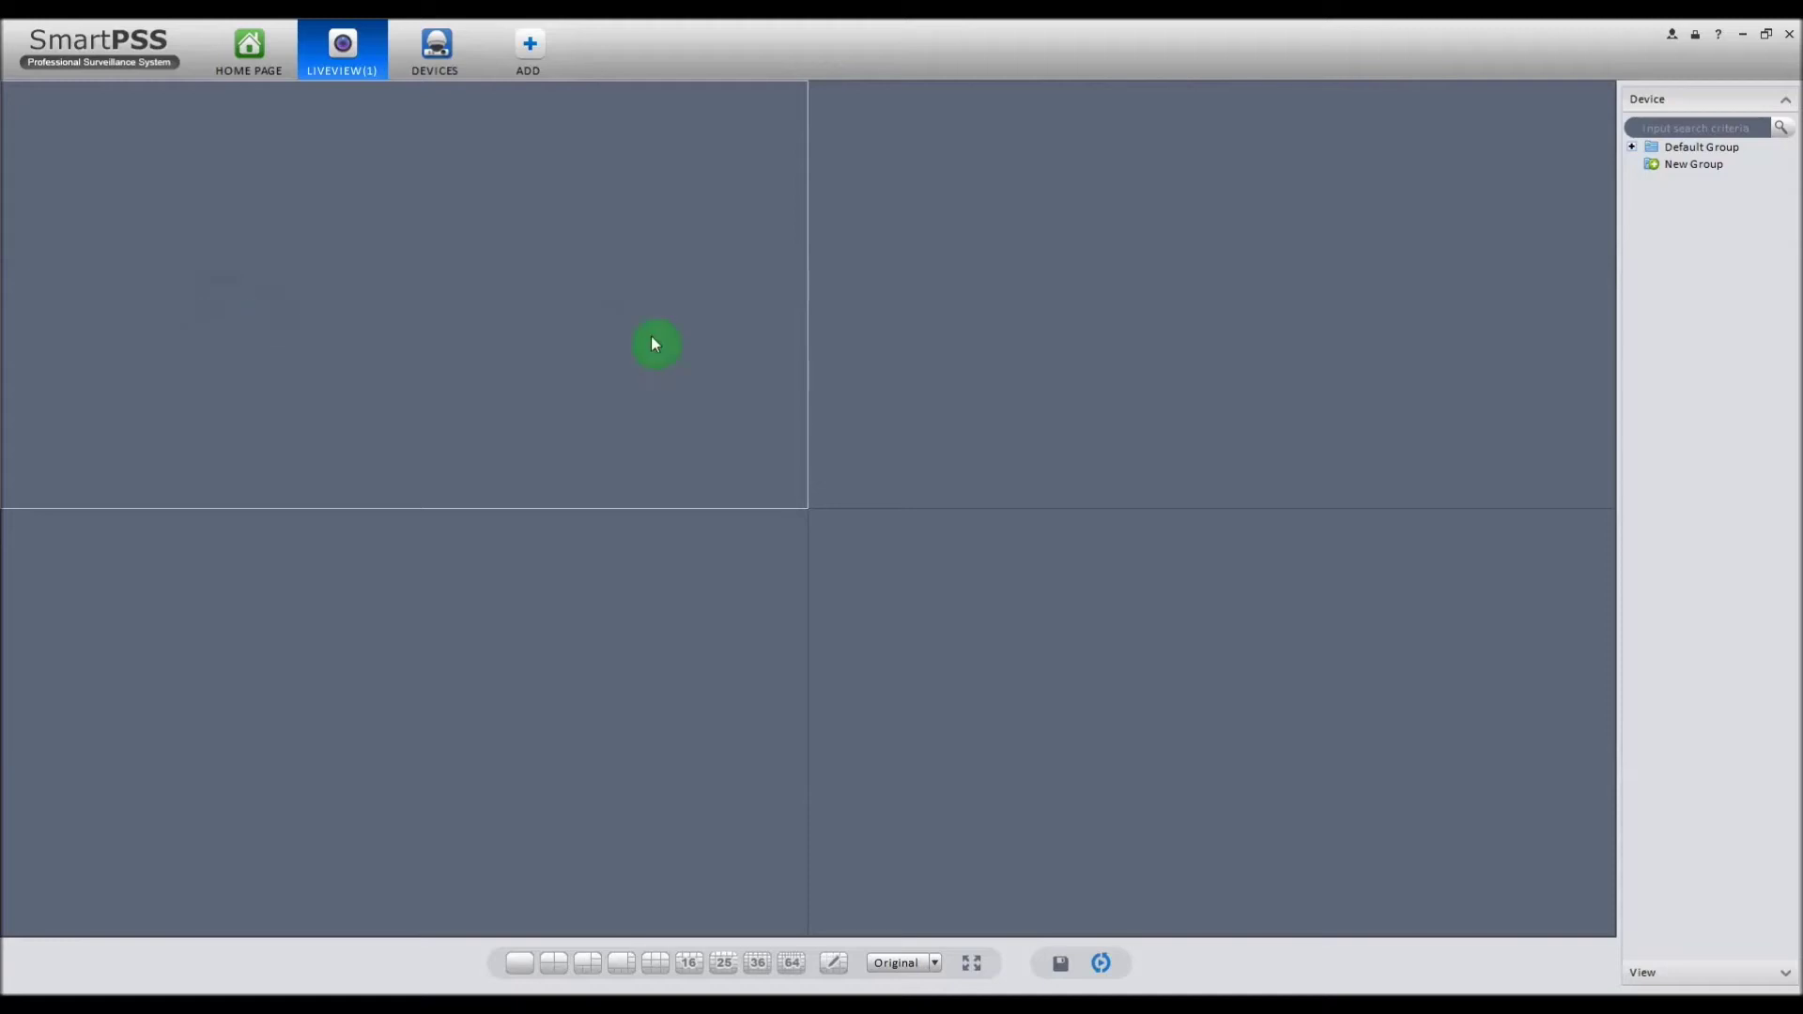
click(1630, 148)
click(1693, 178)
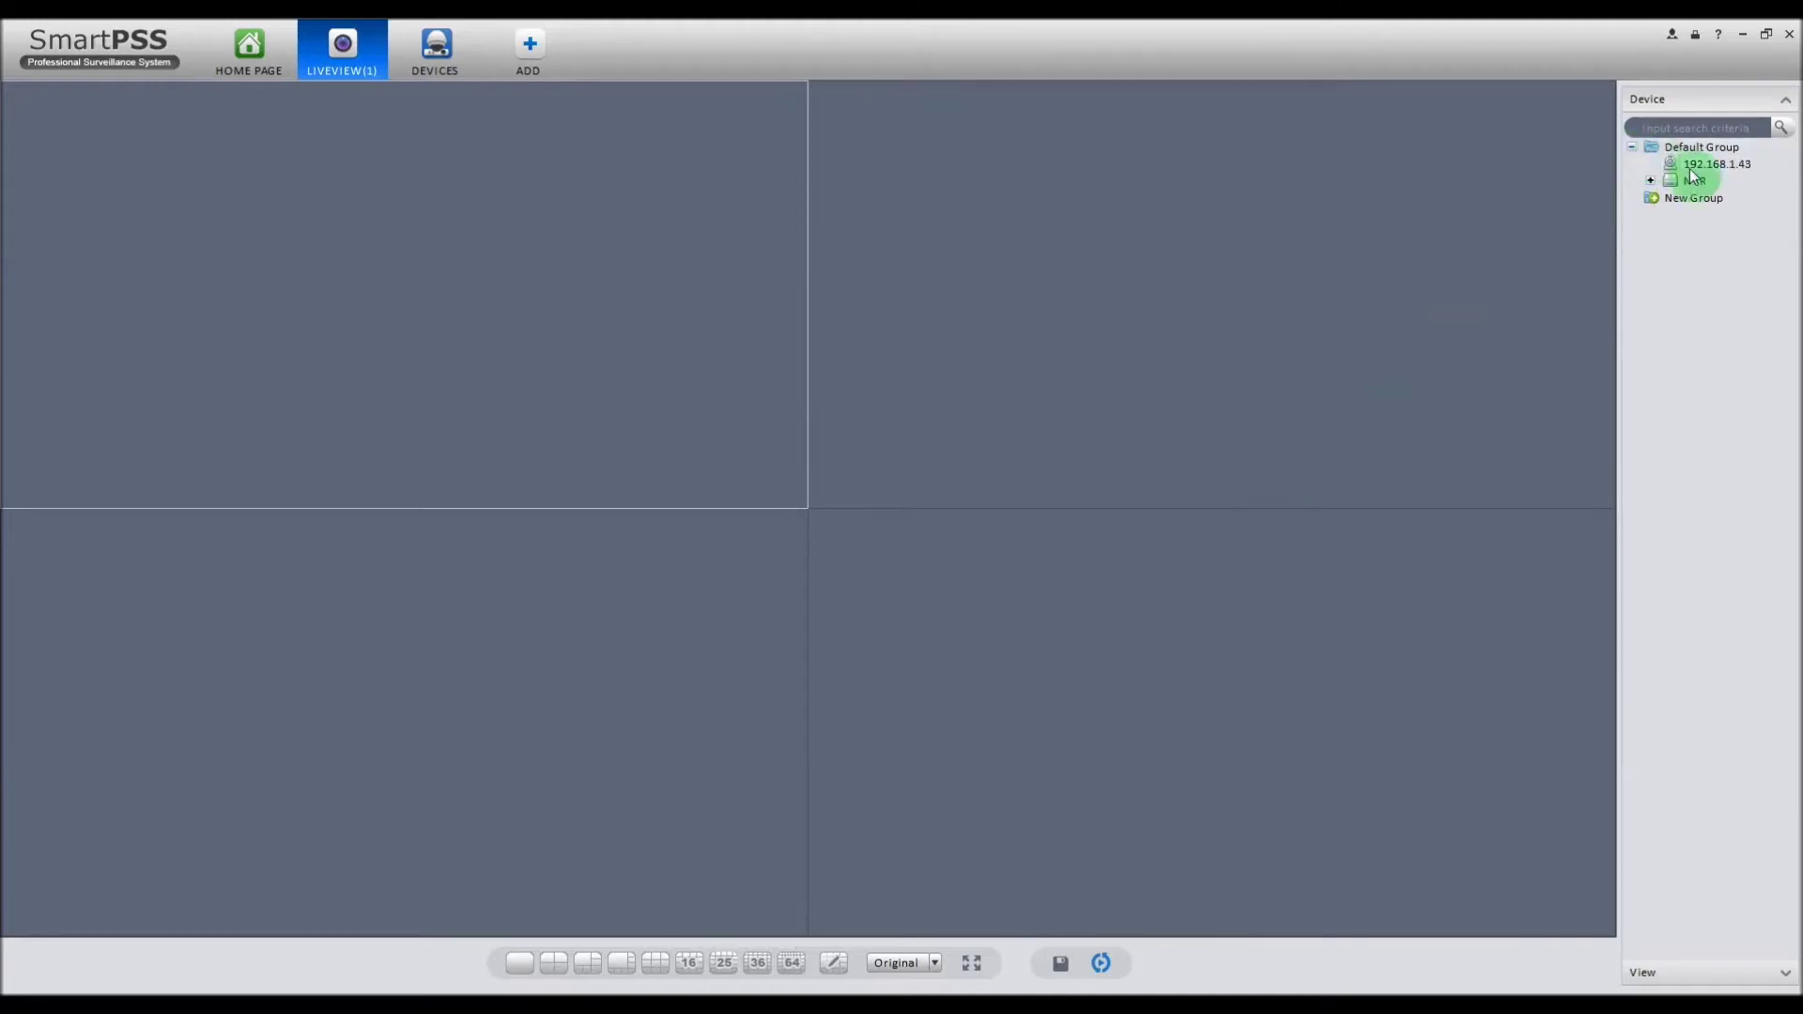
click(1676, 167)
drag(1677, 169, 679, 326)
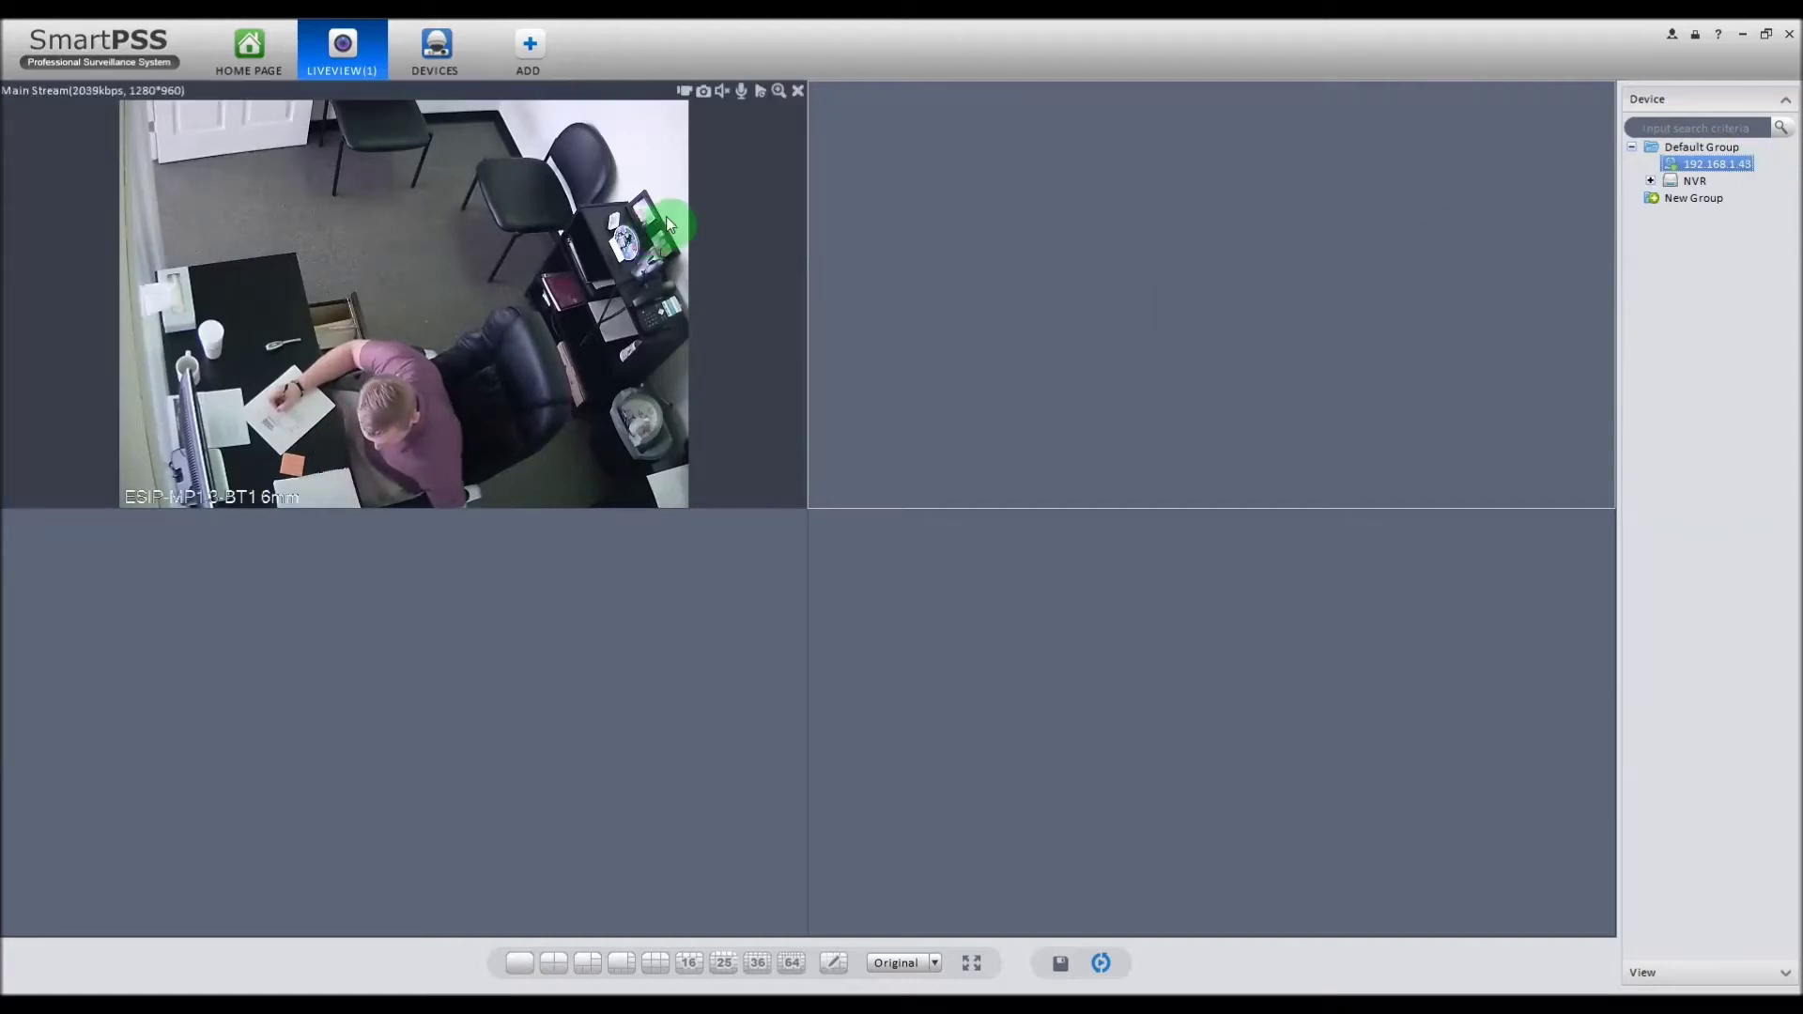
Fill the other panes with NVR cameras: ESIP-PTZ-1080P top-right, DS-2CD2032-I lower-left, DS-2CD2732F-I lower-right.
click(1678, 188)
click(1650, 182)
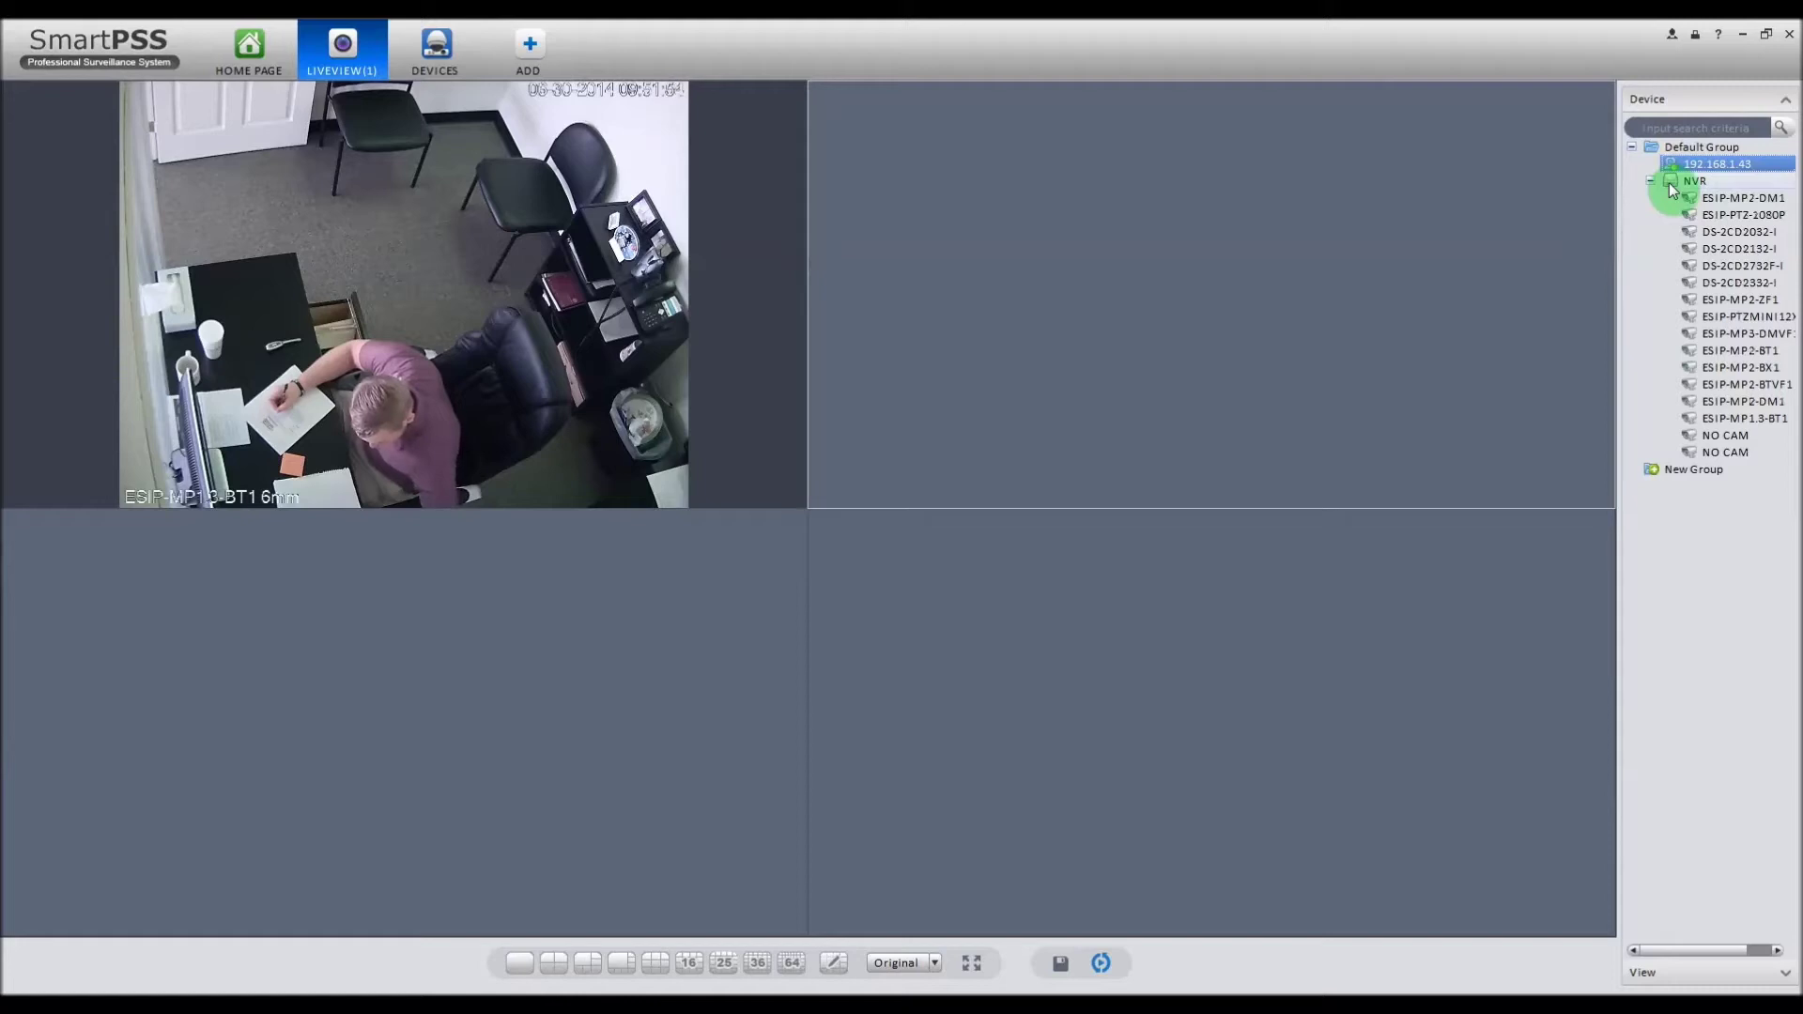
drag(1742, 198, 1327, 247)
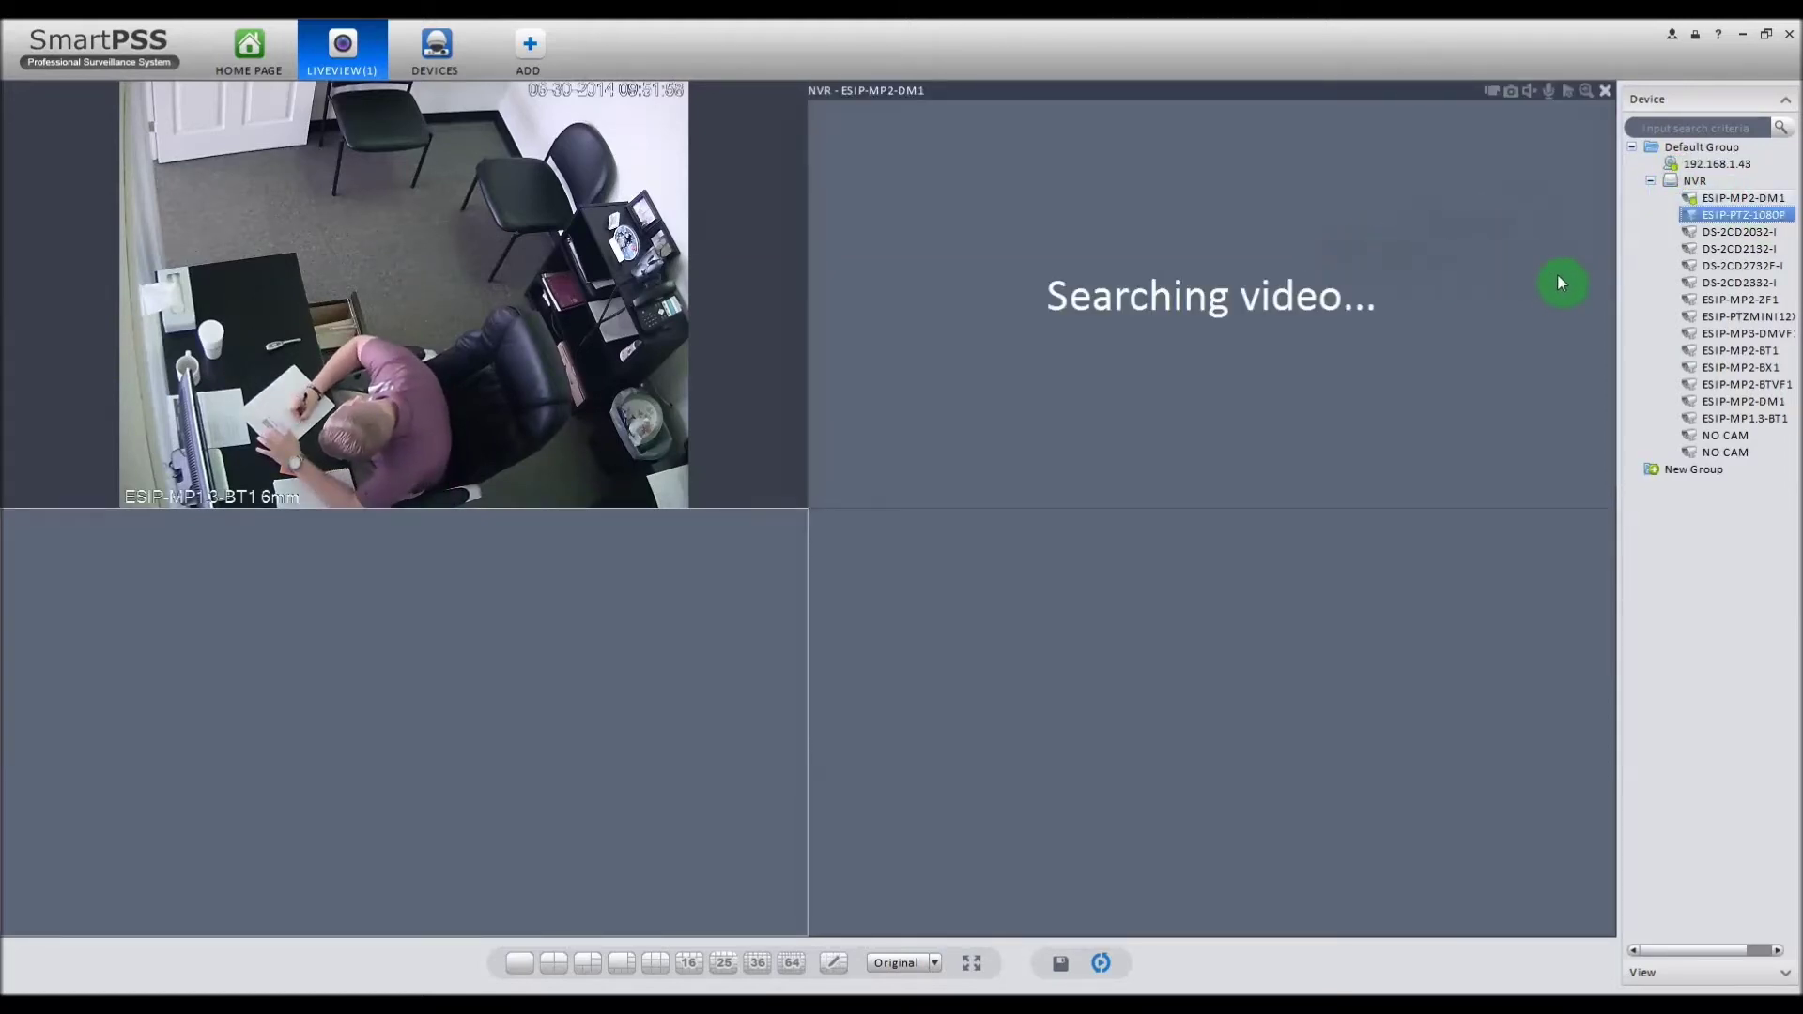
drag(1728, 248, 678, 576)
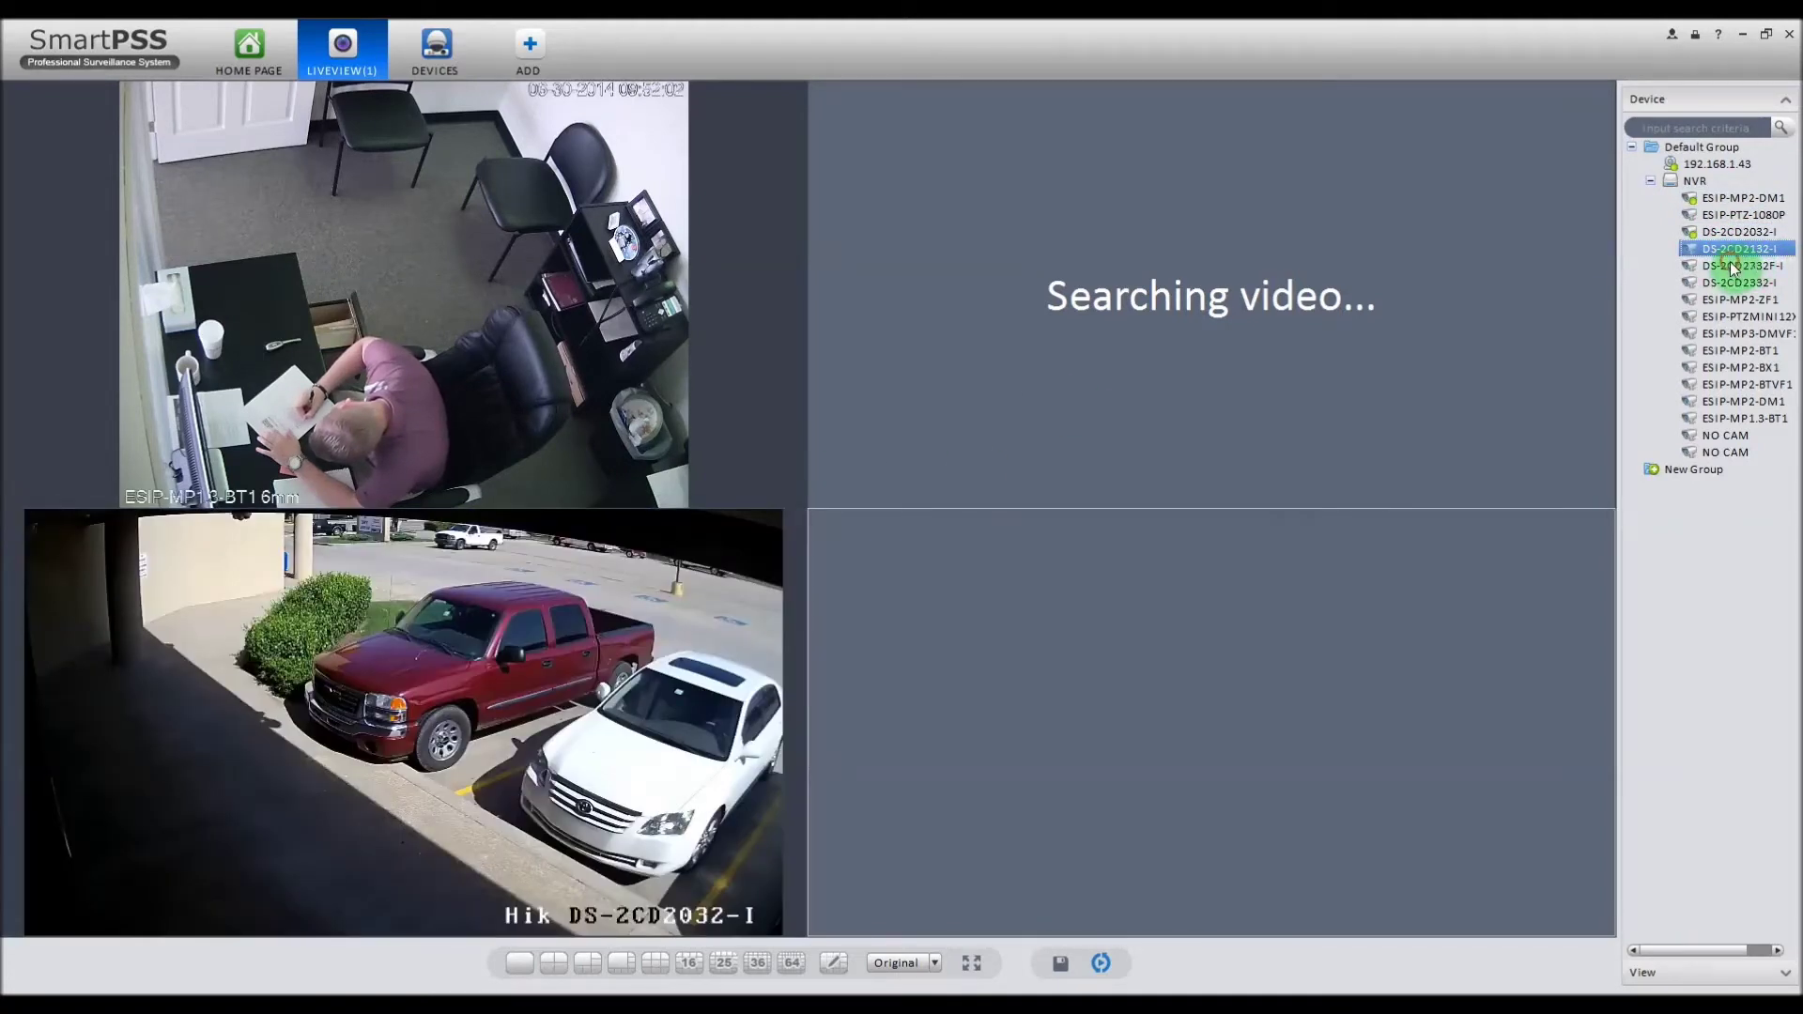
drag(1732, 268, 1236, 604)
click(1737, 298)
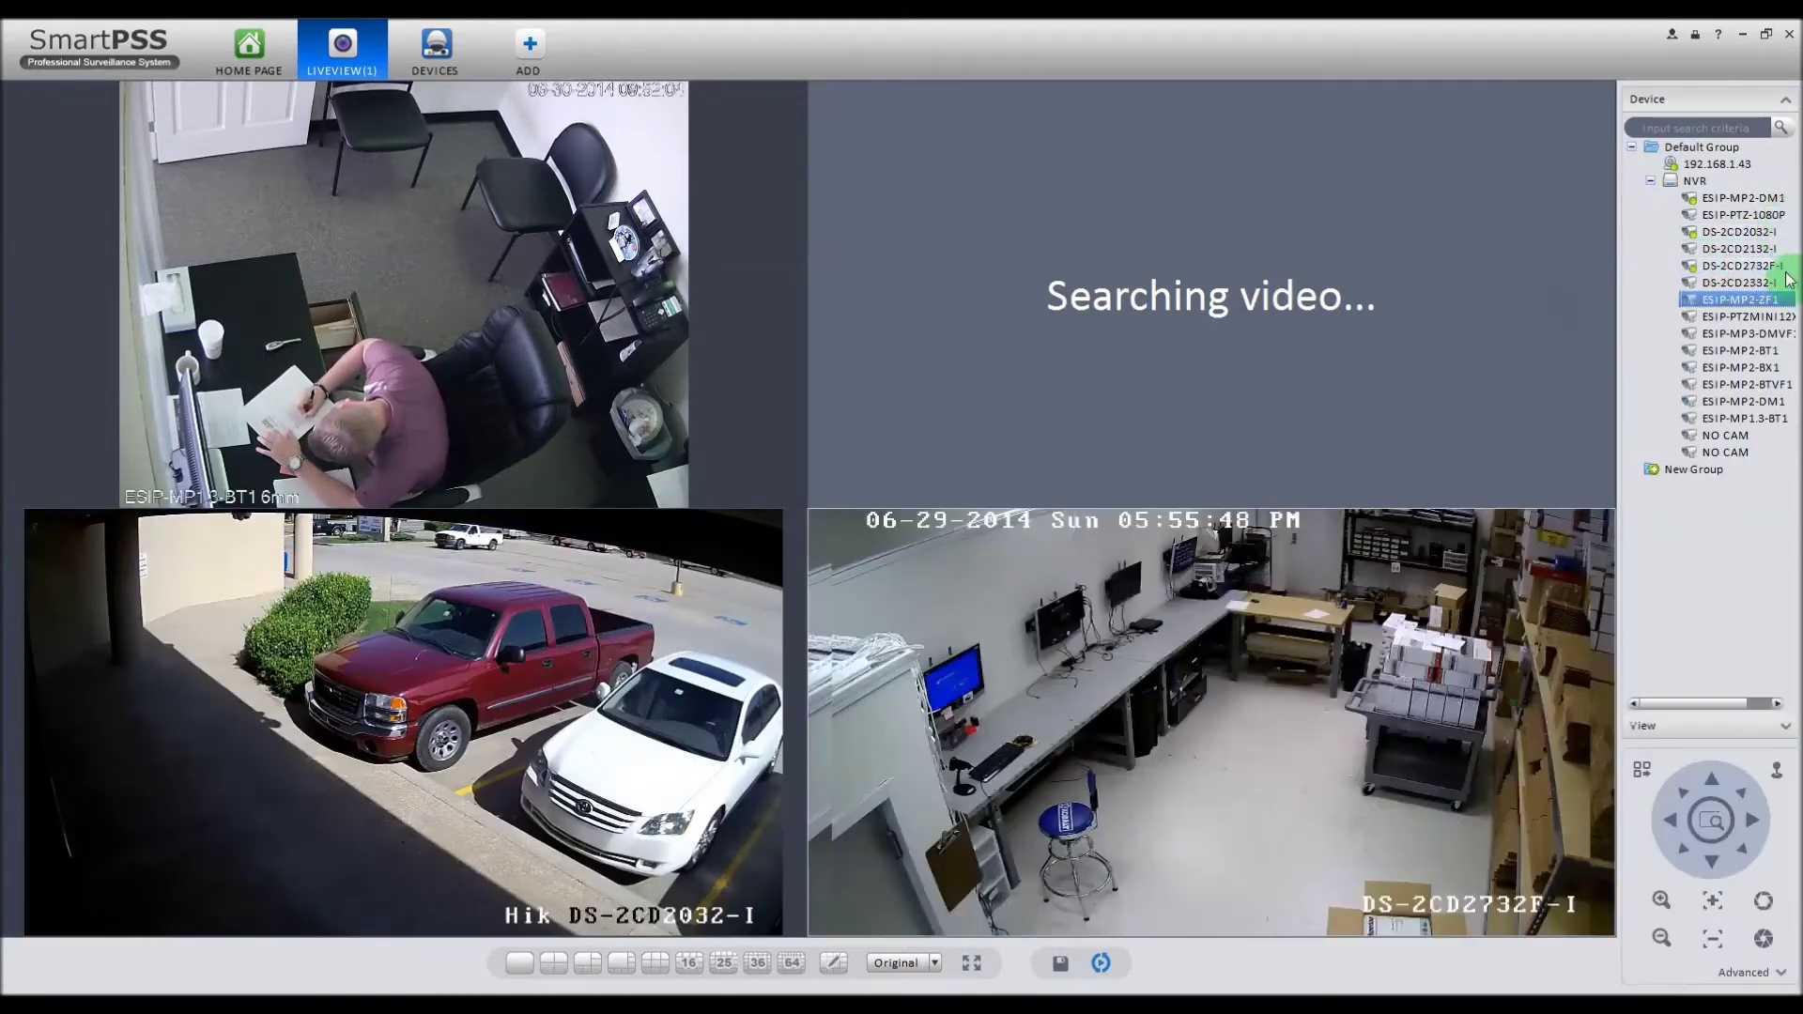
drag(1739, 216, 1453, 245)
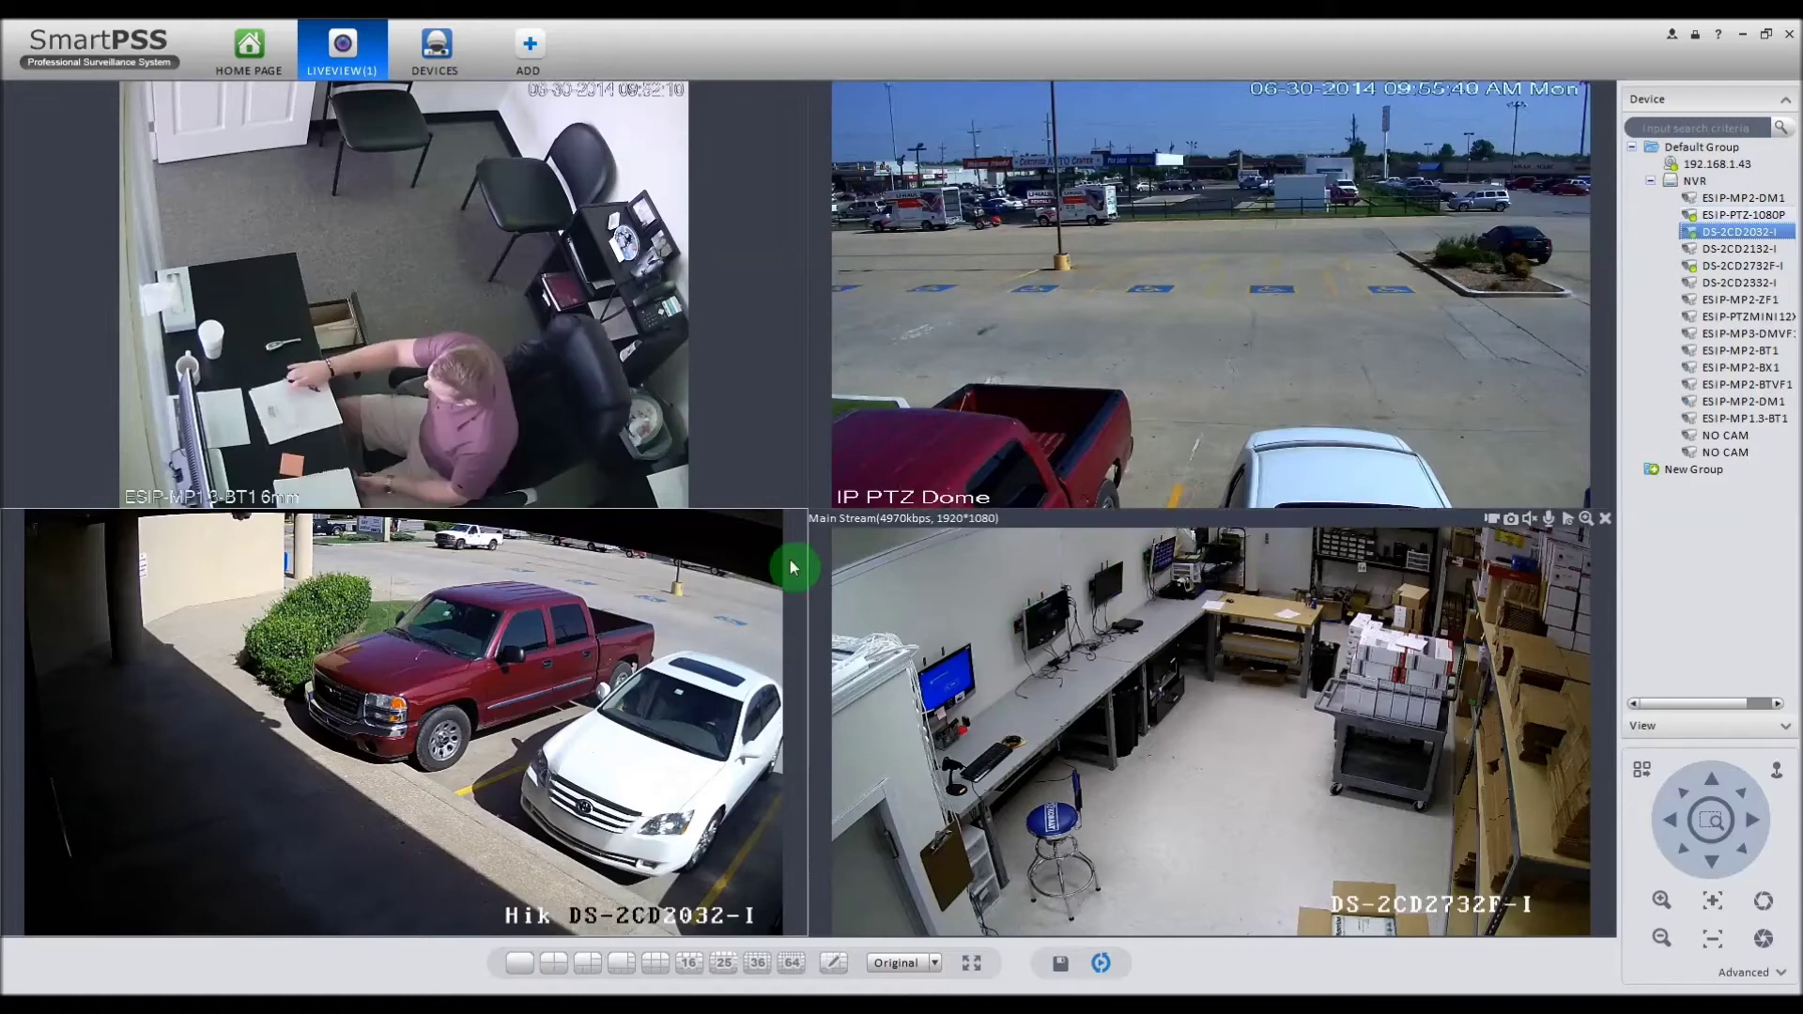
mouse_move(802, 532)
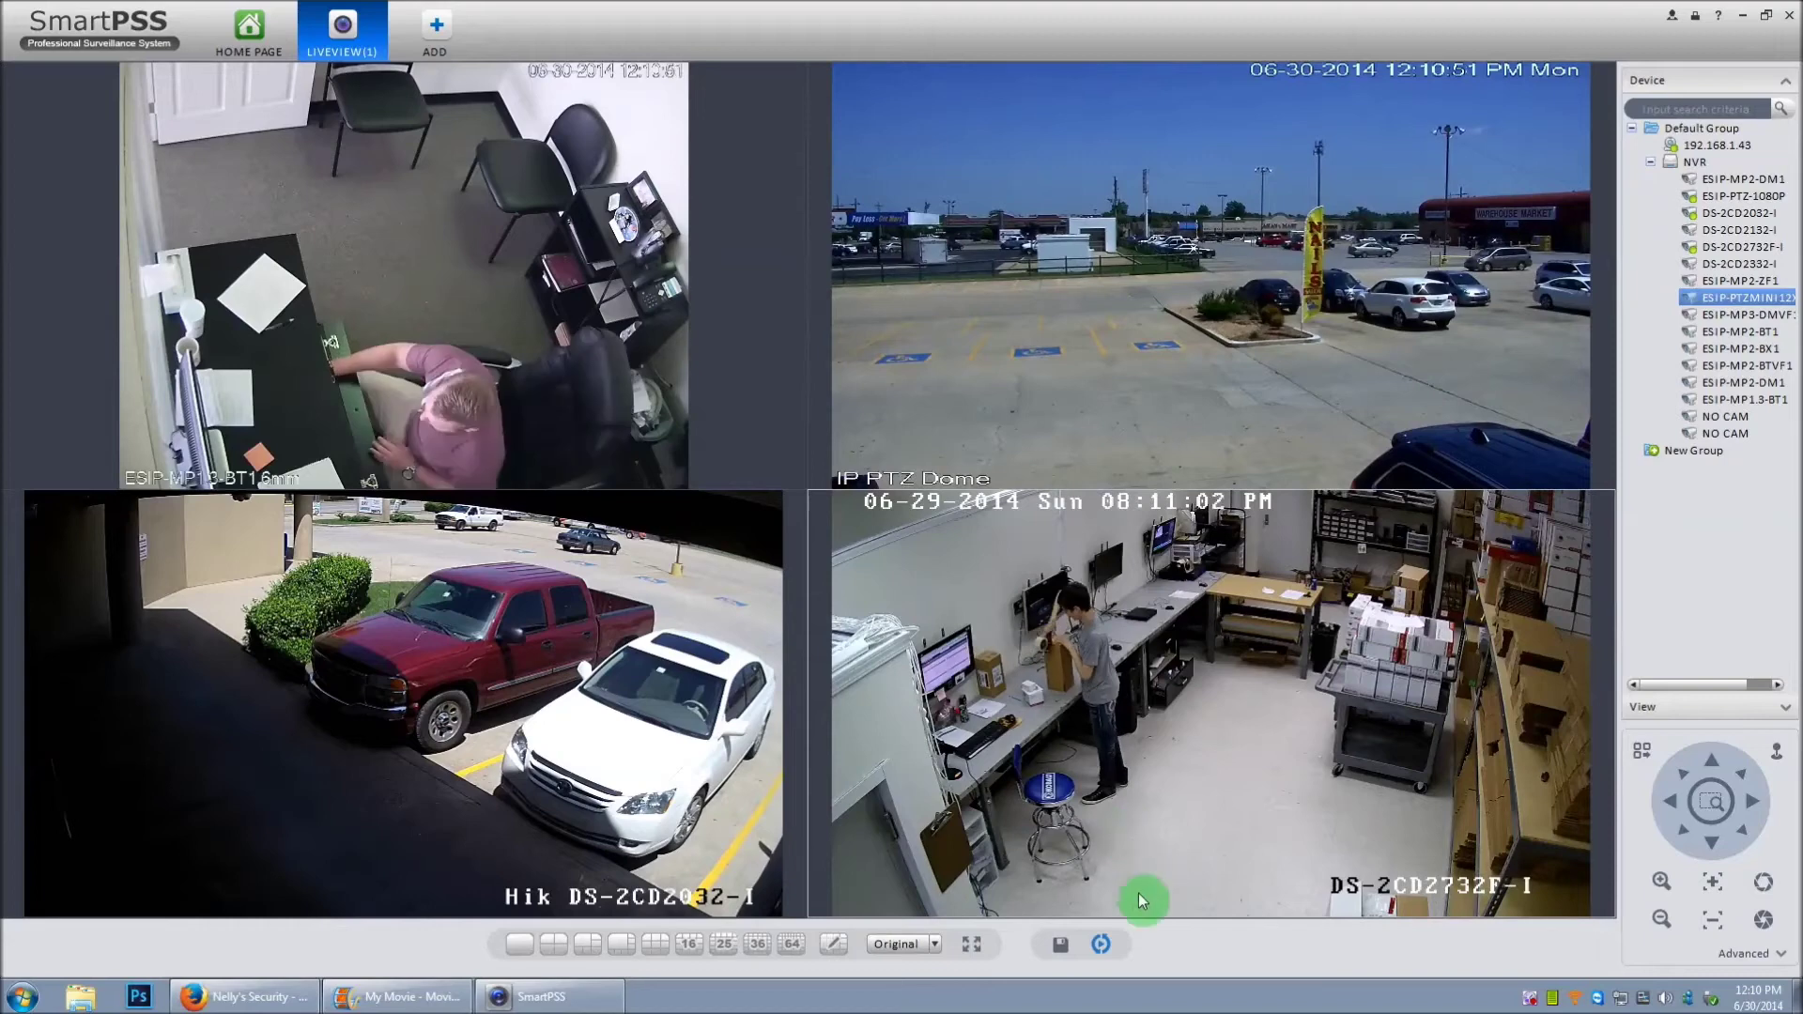
Save the four-camera layout as view 'NellysView1' with Add to Tour Task kept checked.
click(1064, 945)
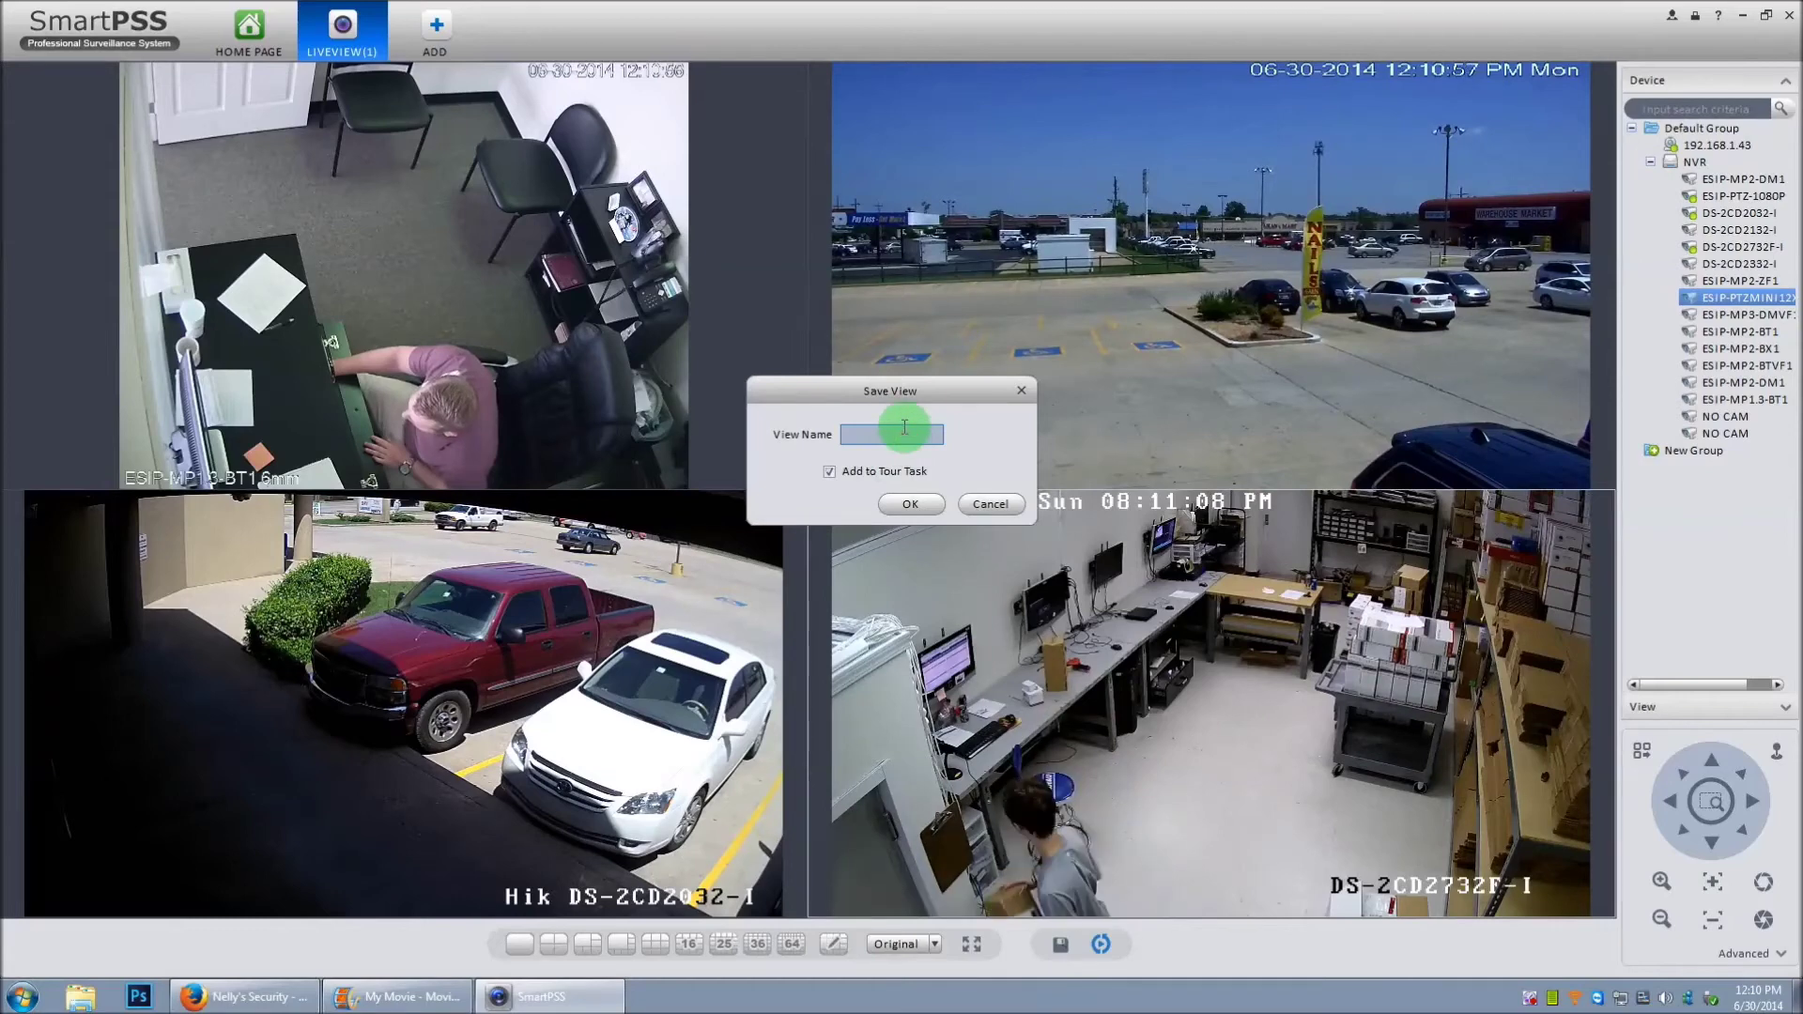
text(Nelly)
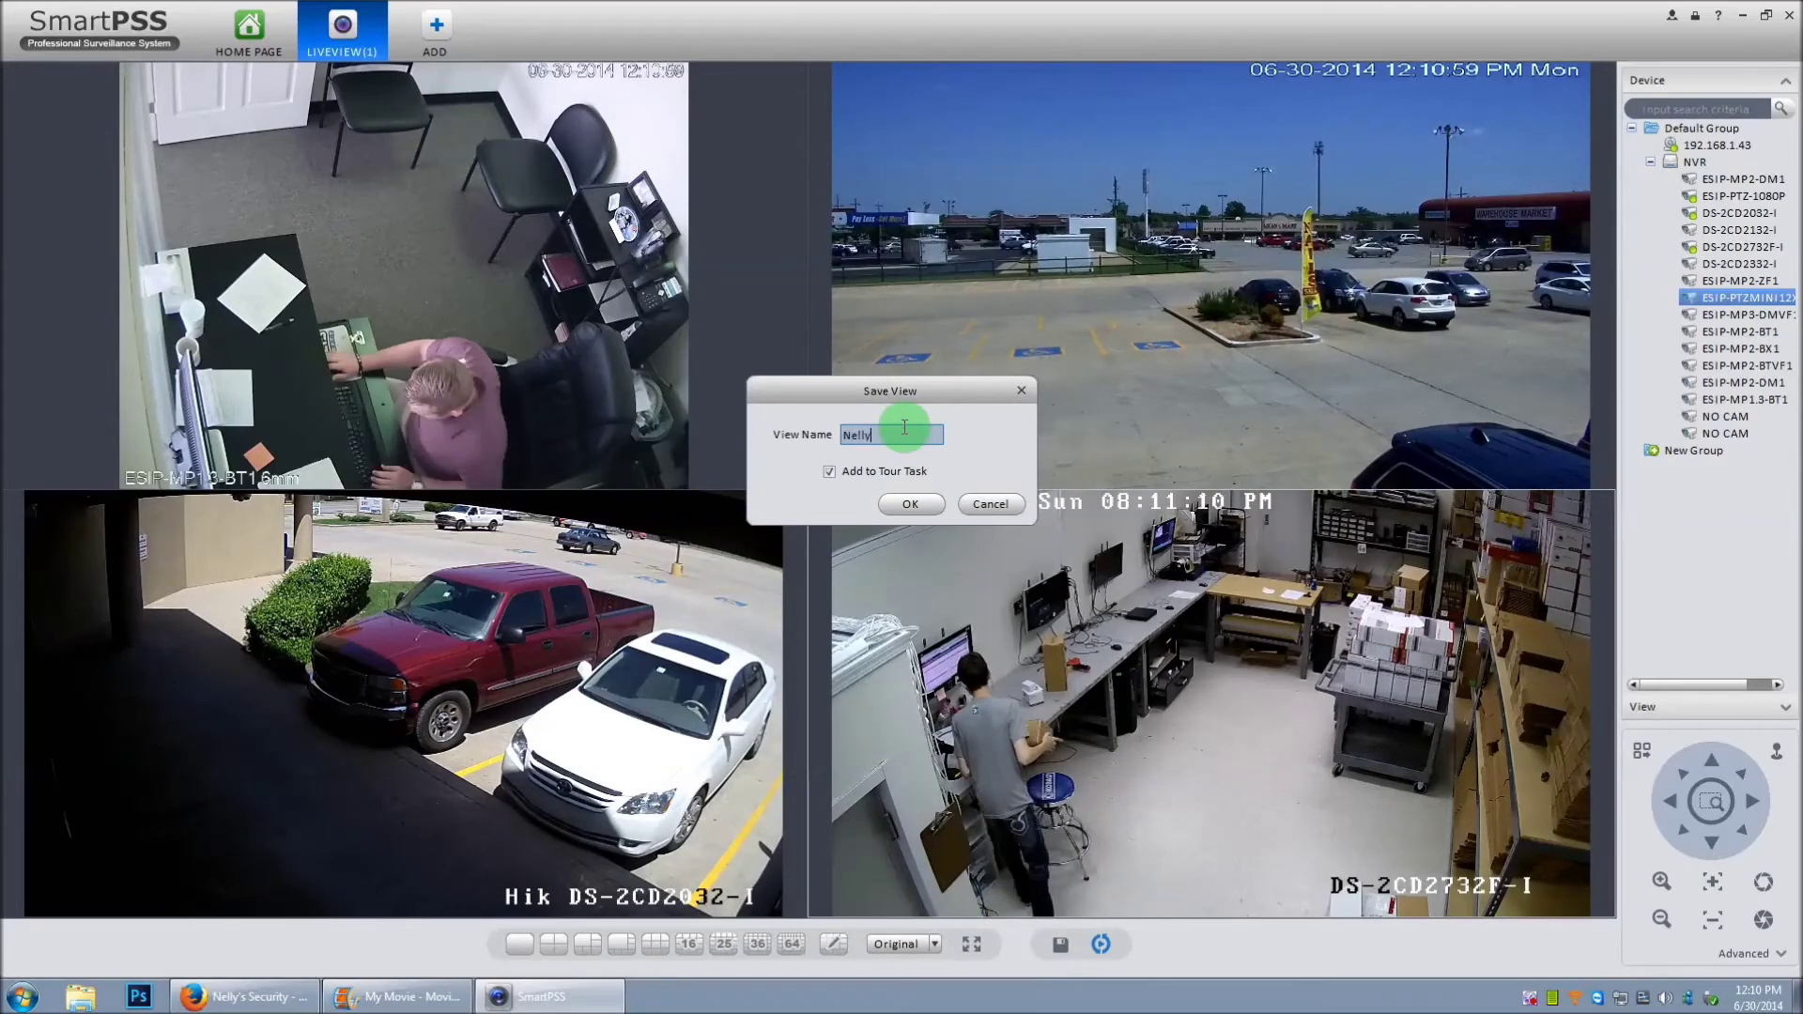
text(sView1)
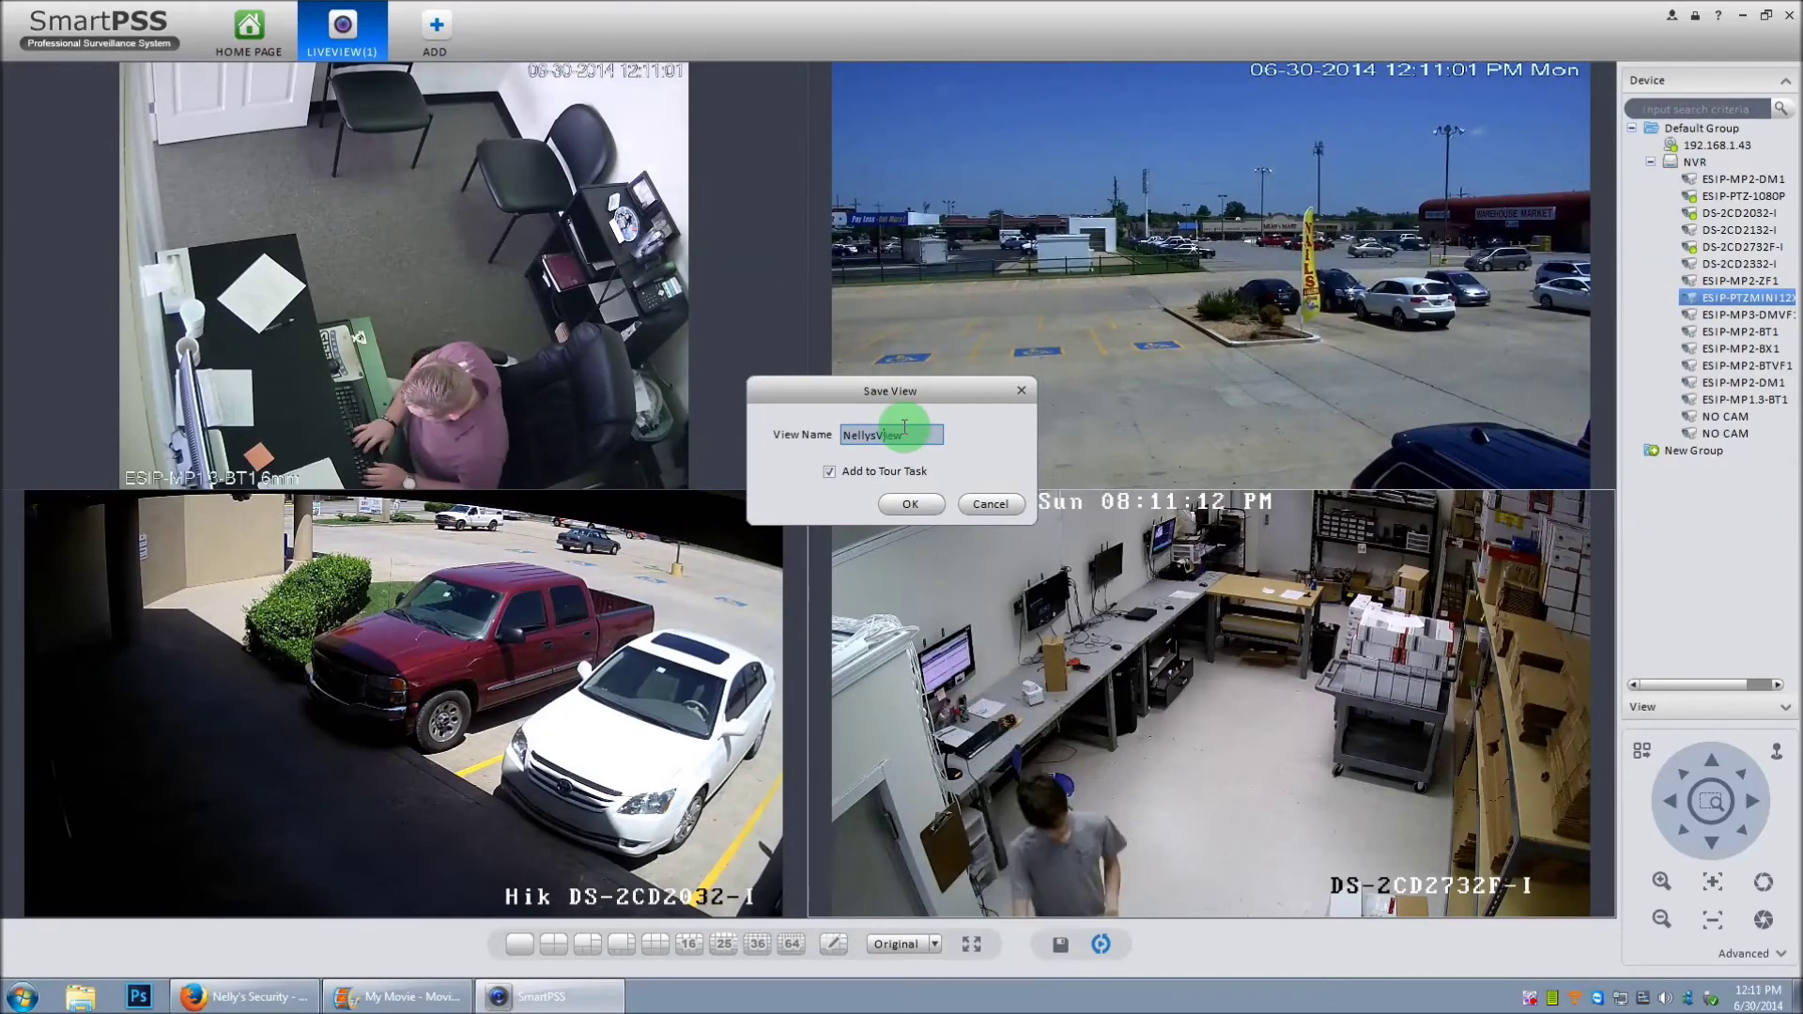
click(892, 504)
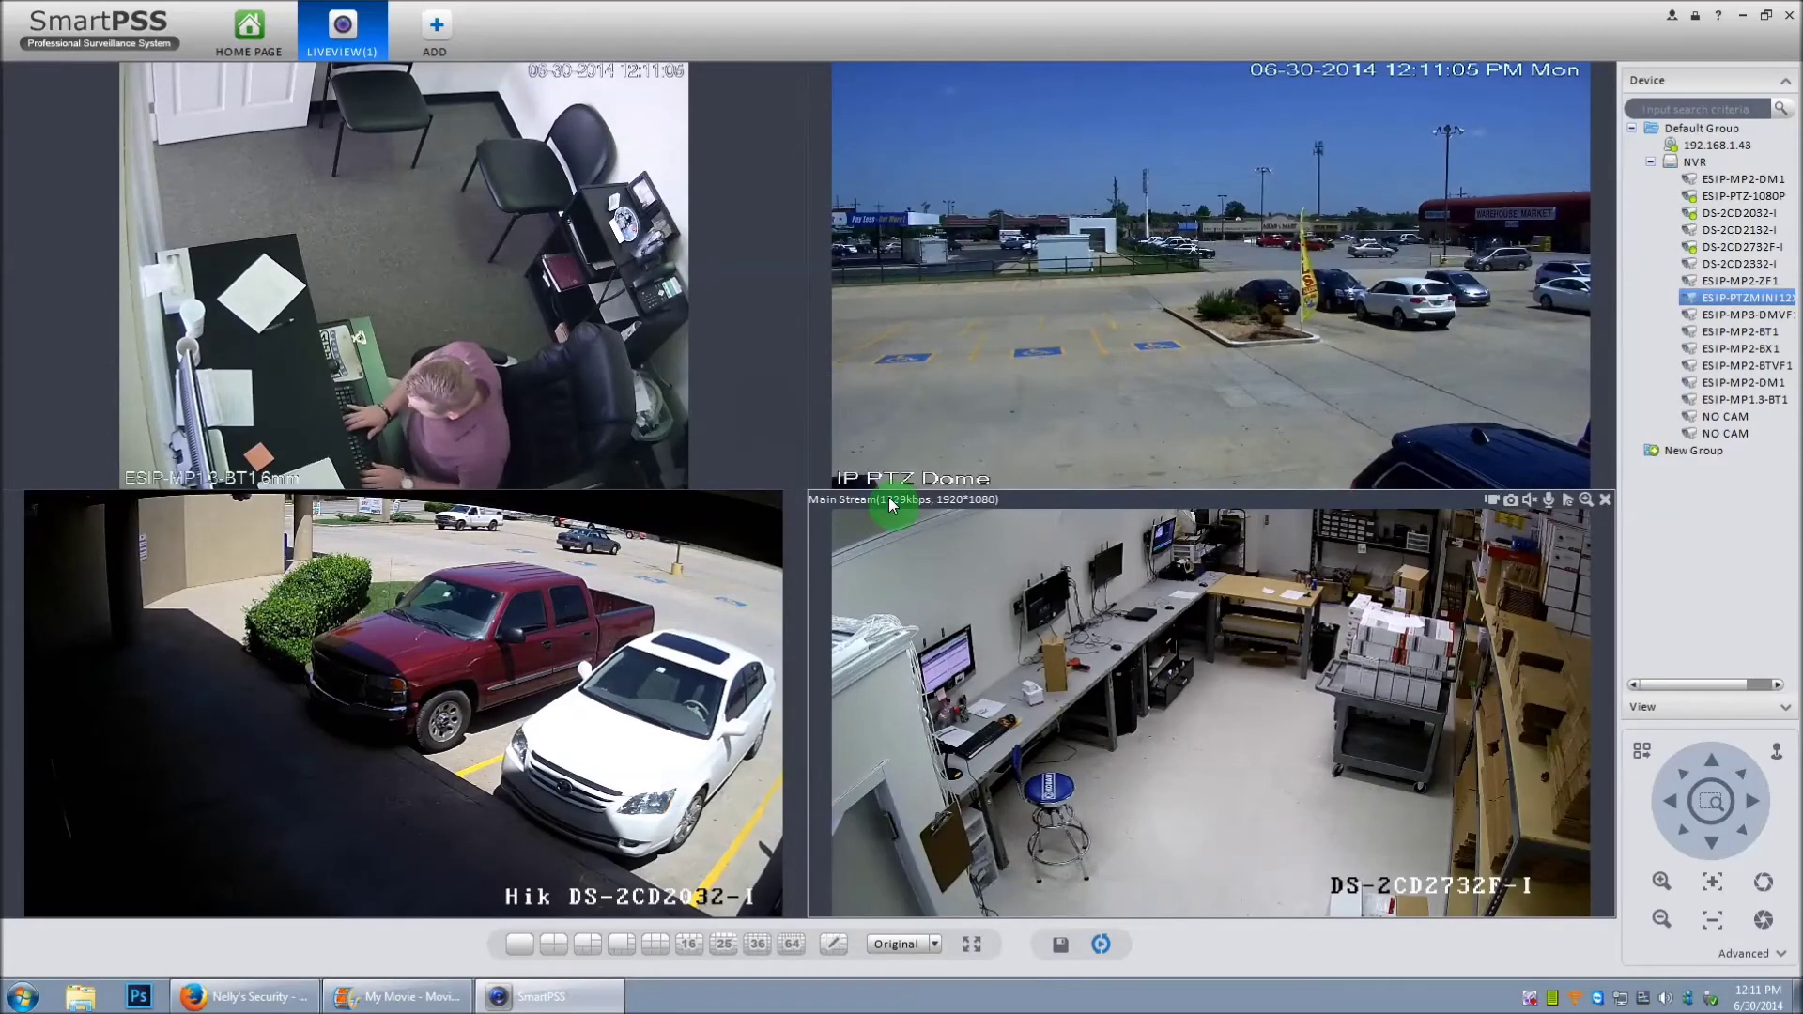
Close all four live camera feeds to empty the grid.
click(1599, 496)
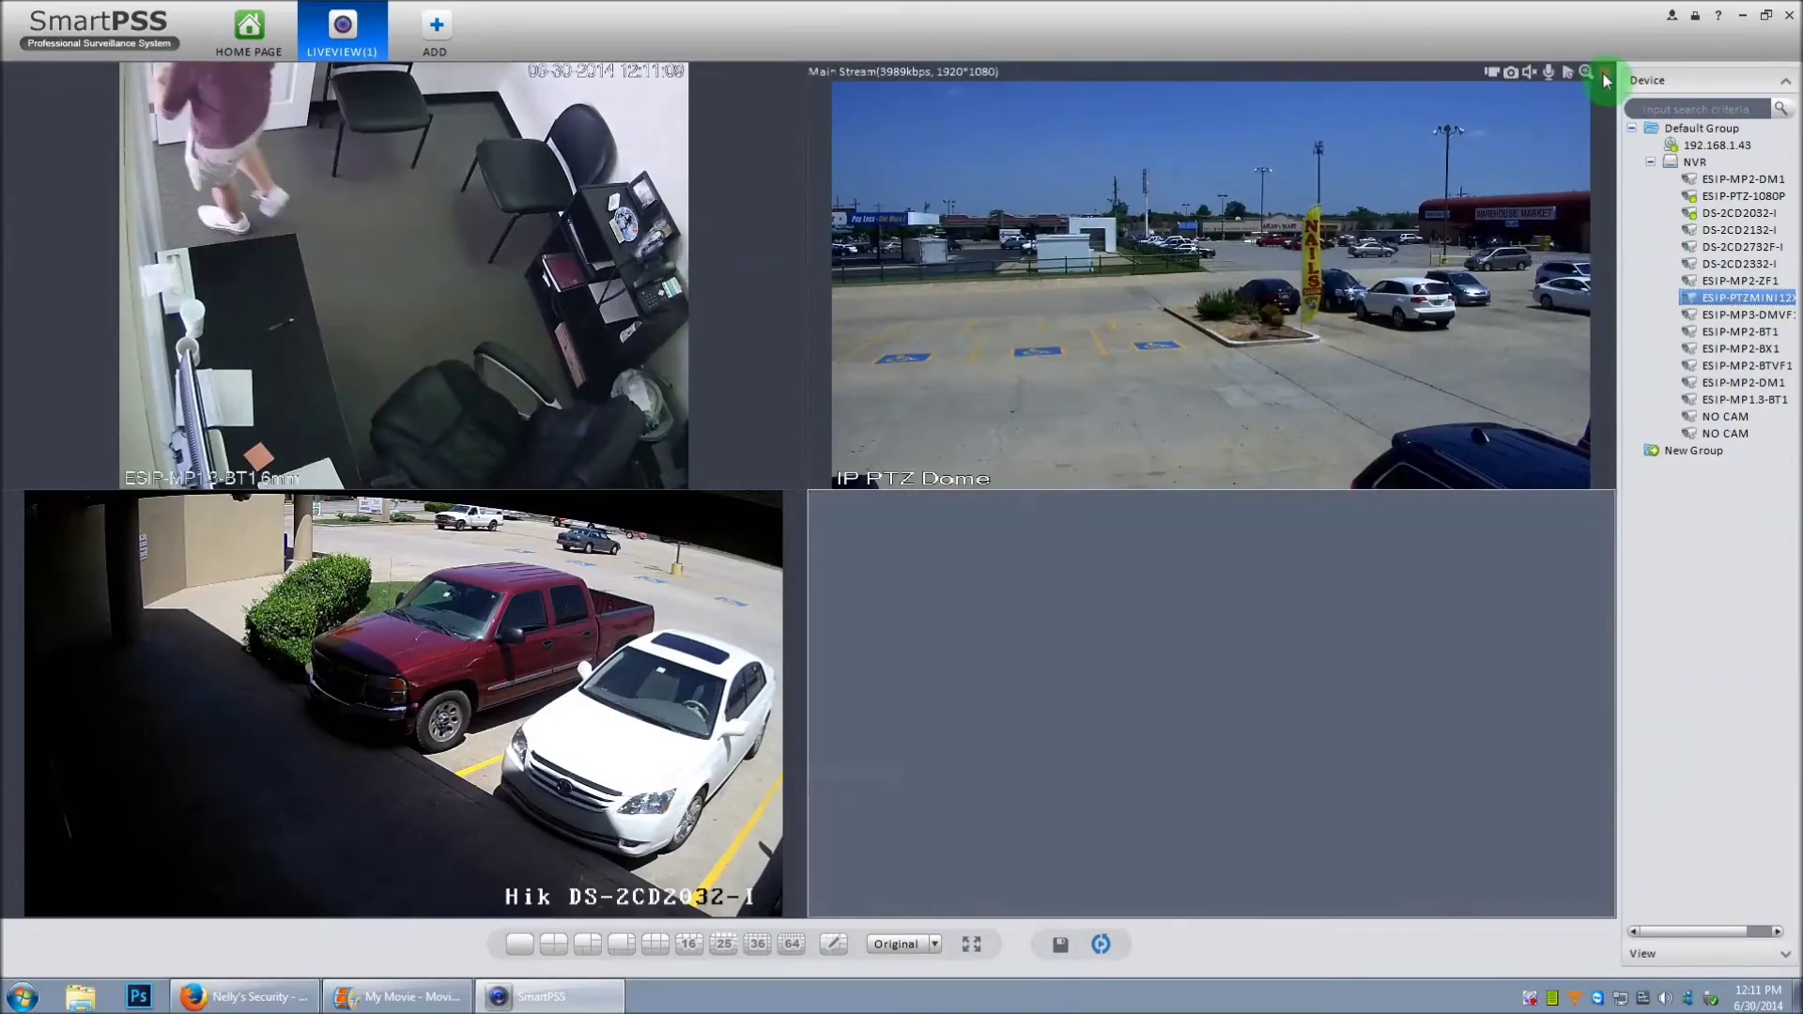
click(1599, 69)
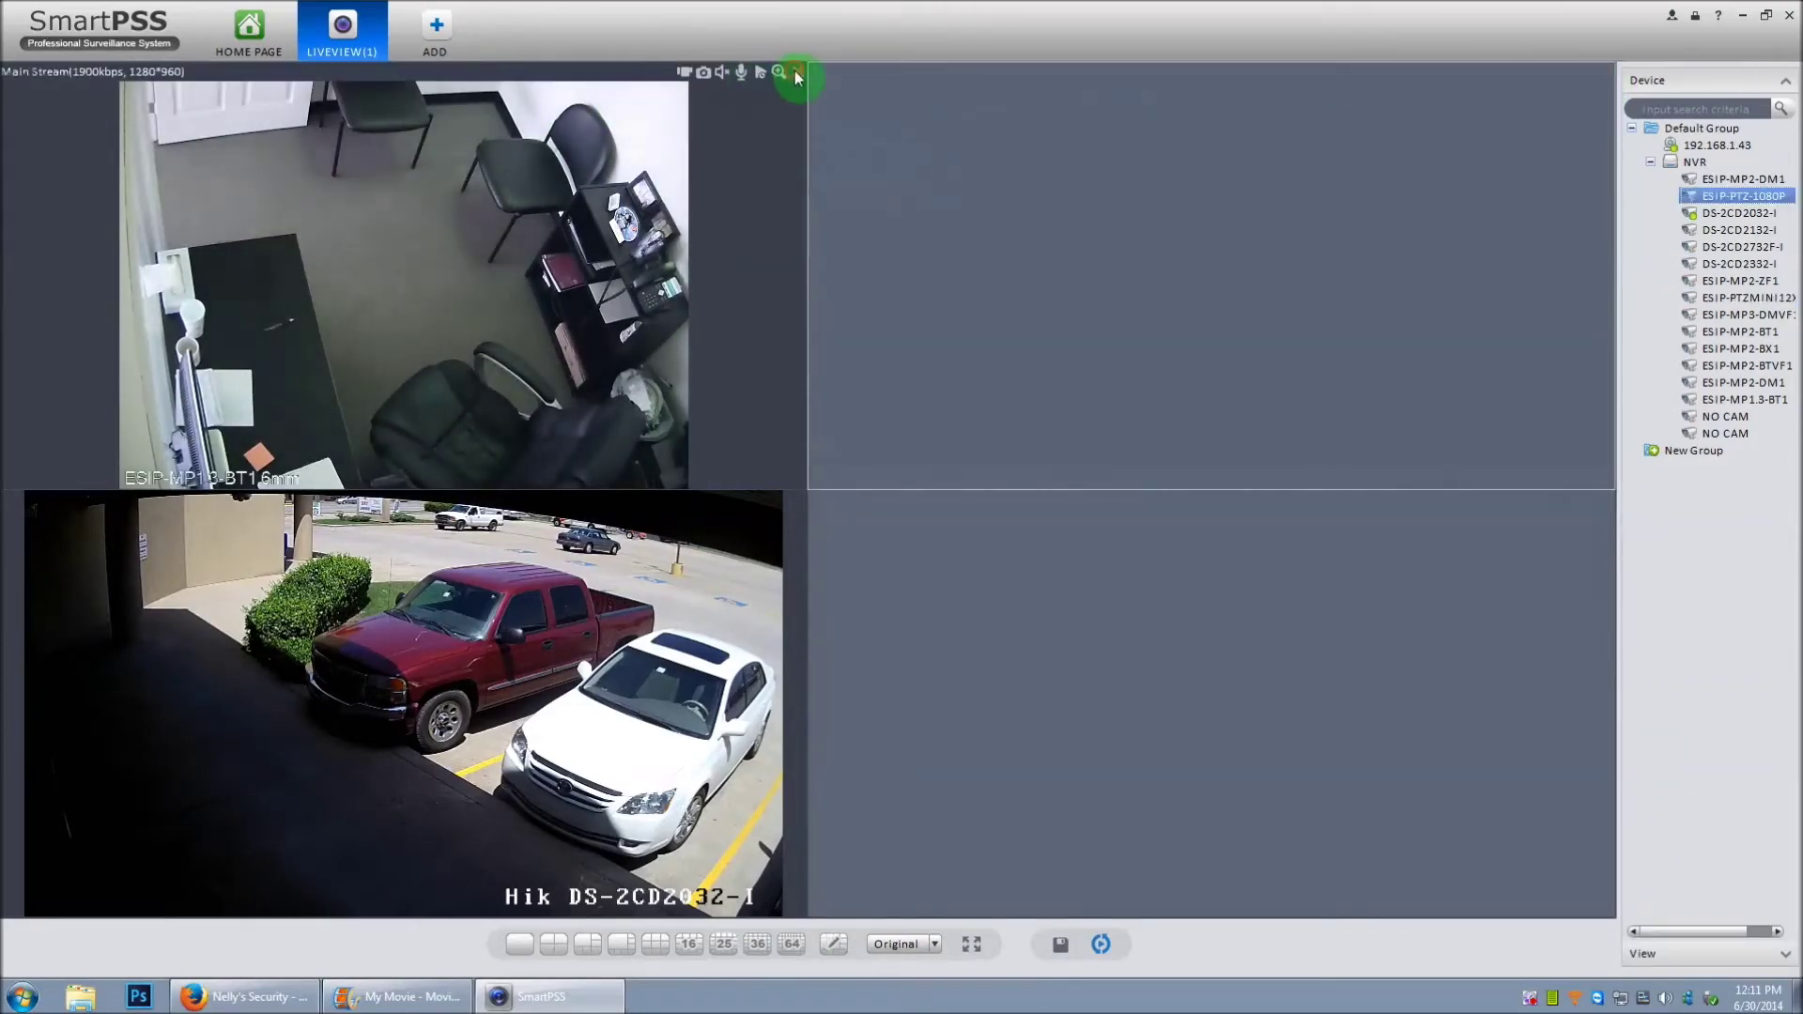
click(795, 71)
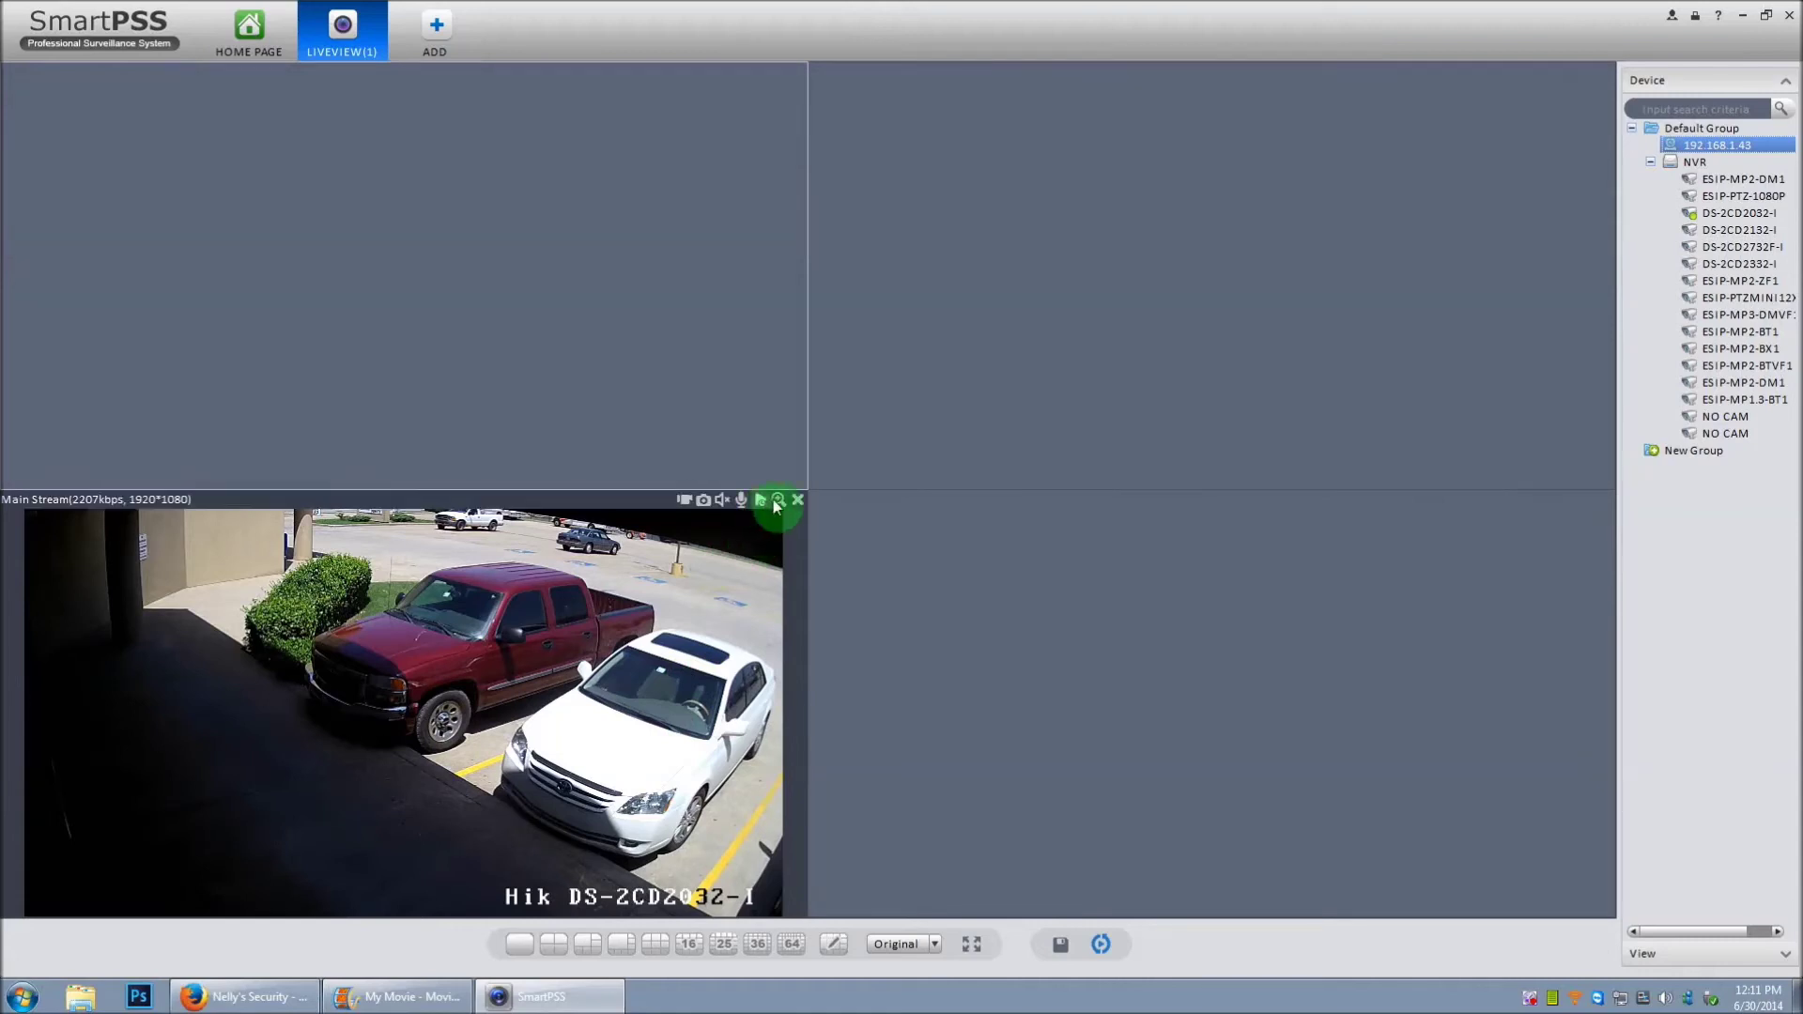
click(796, 498)
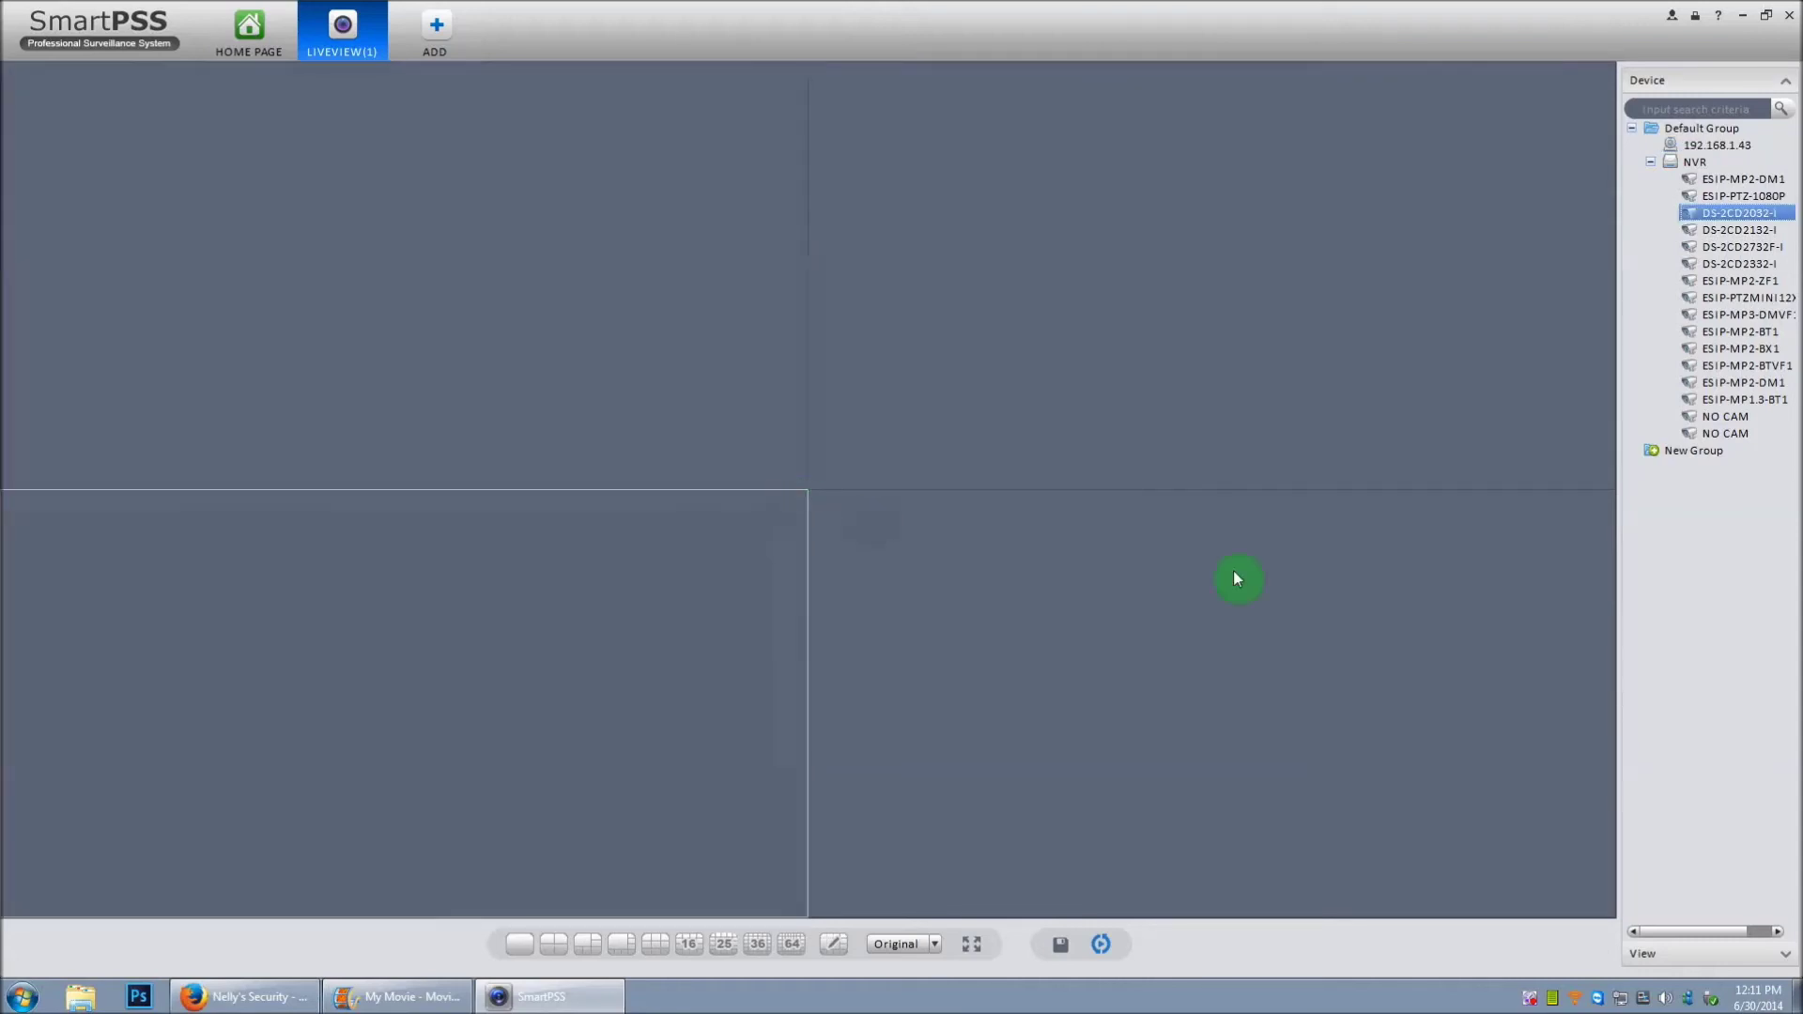
Select NellysView1 from the saved views list to restore its four camera streams.
click(1784, 953)
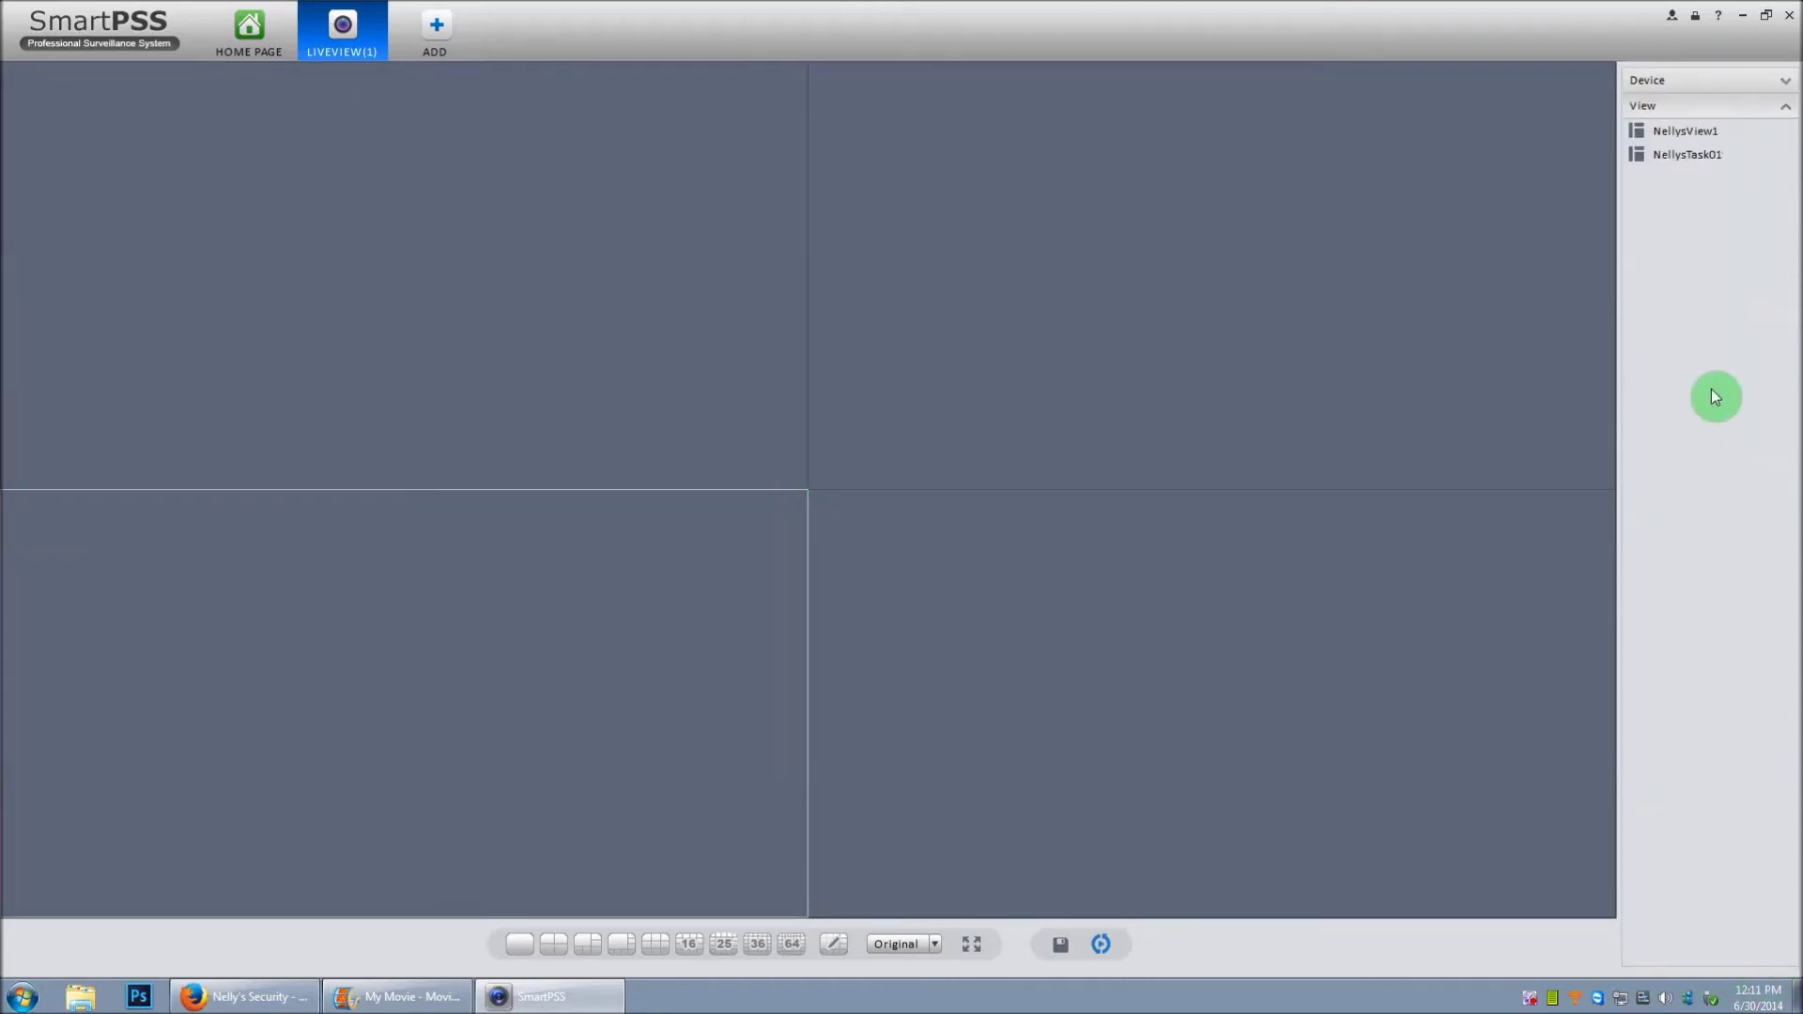
click(1711, 139)
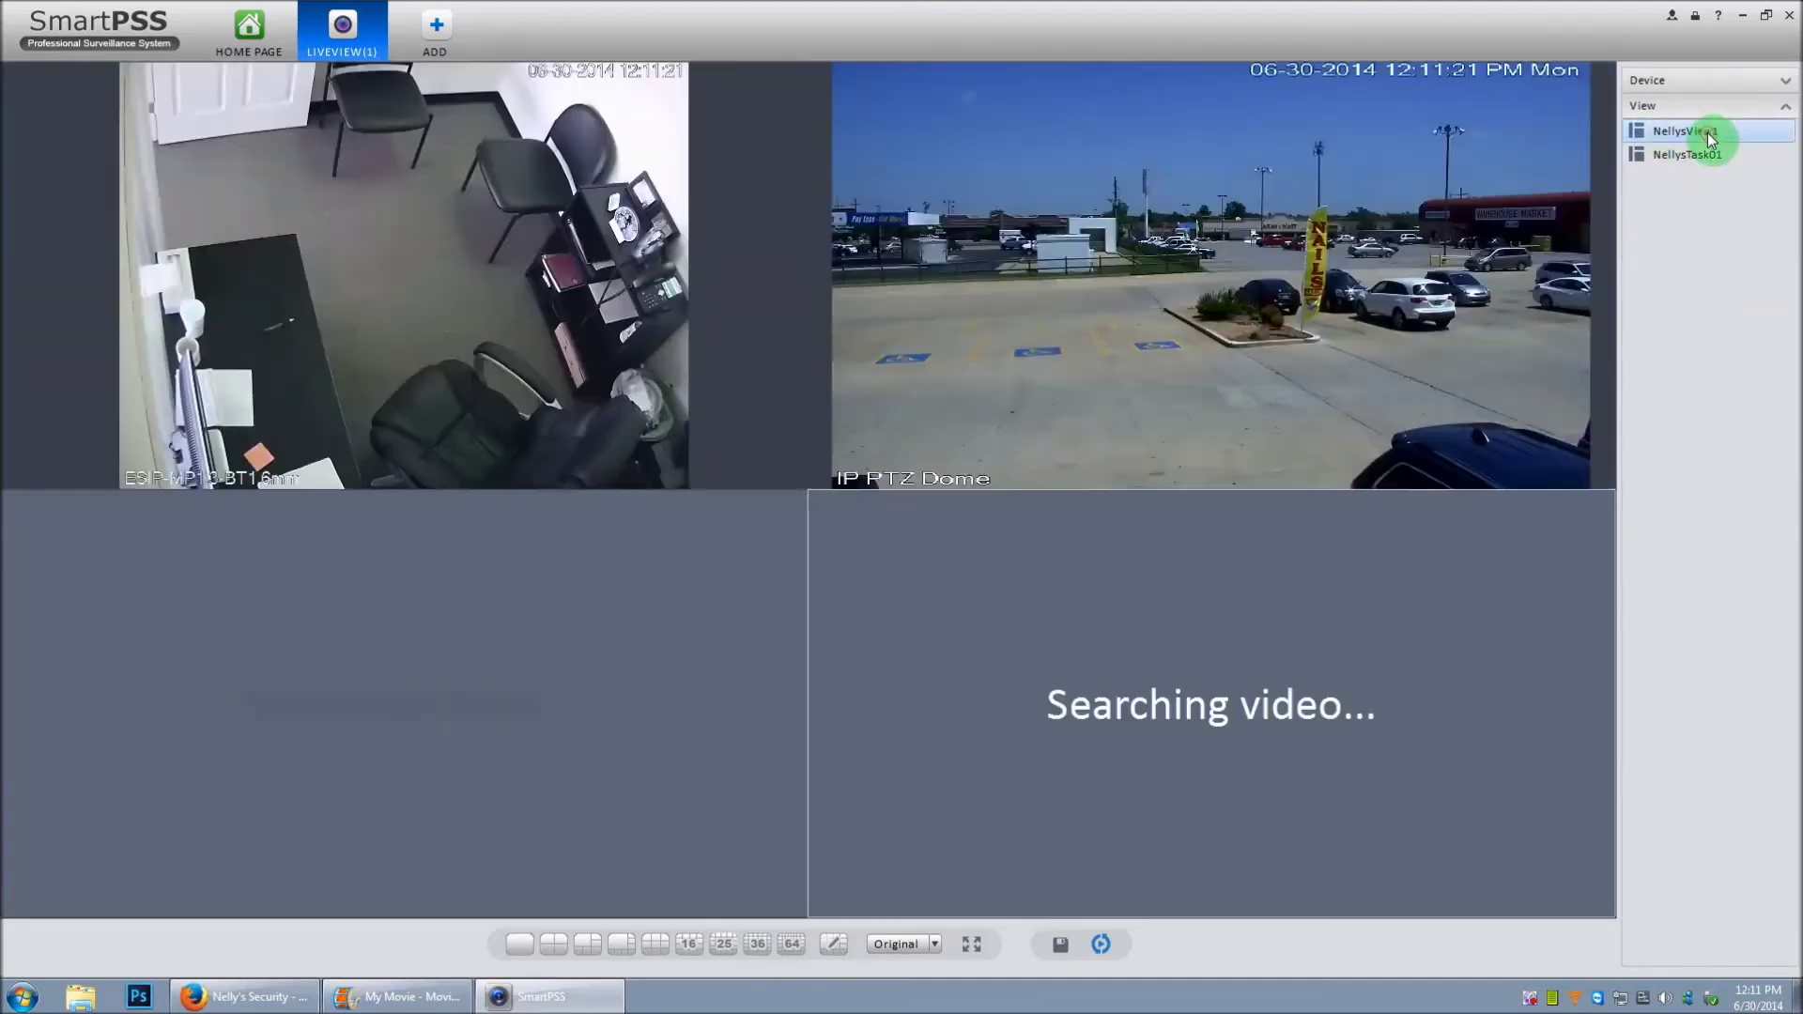
click(469, 460)
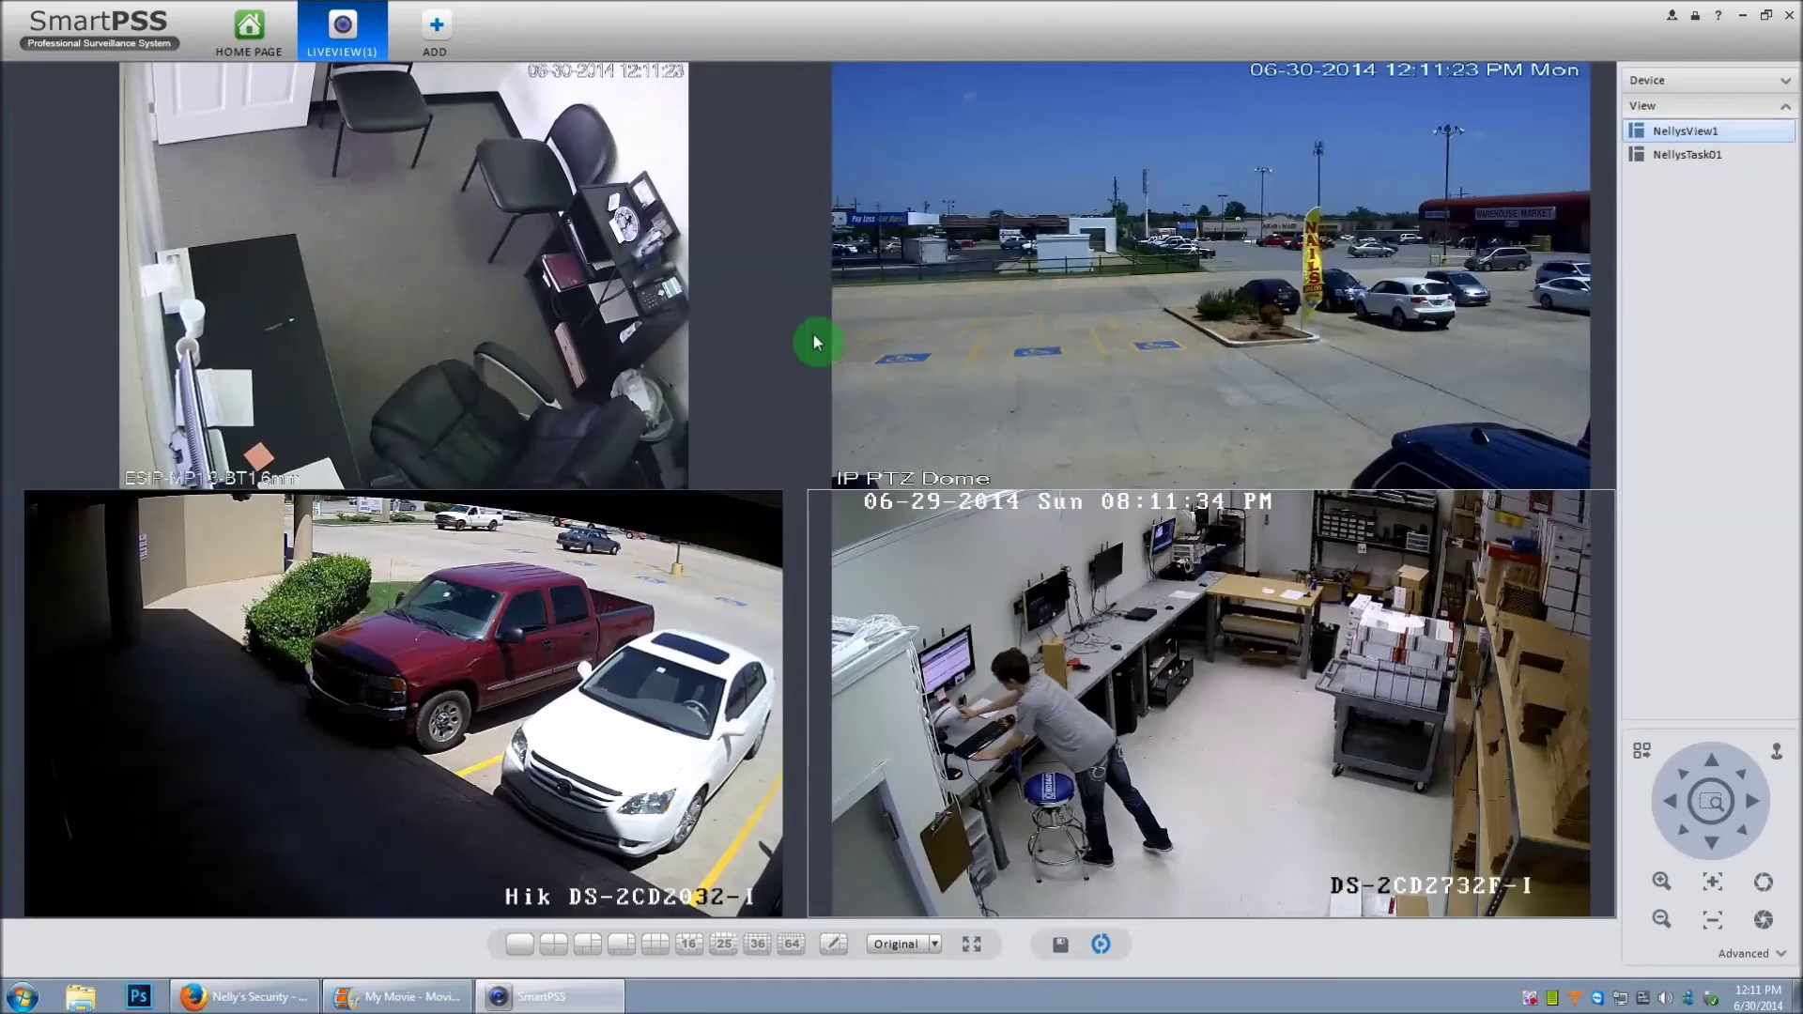
mouse_move(987, 720)
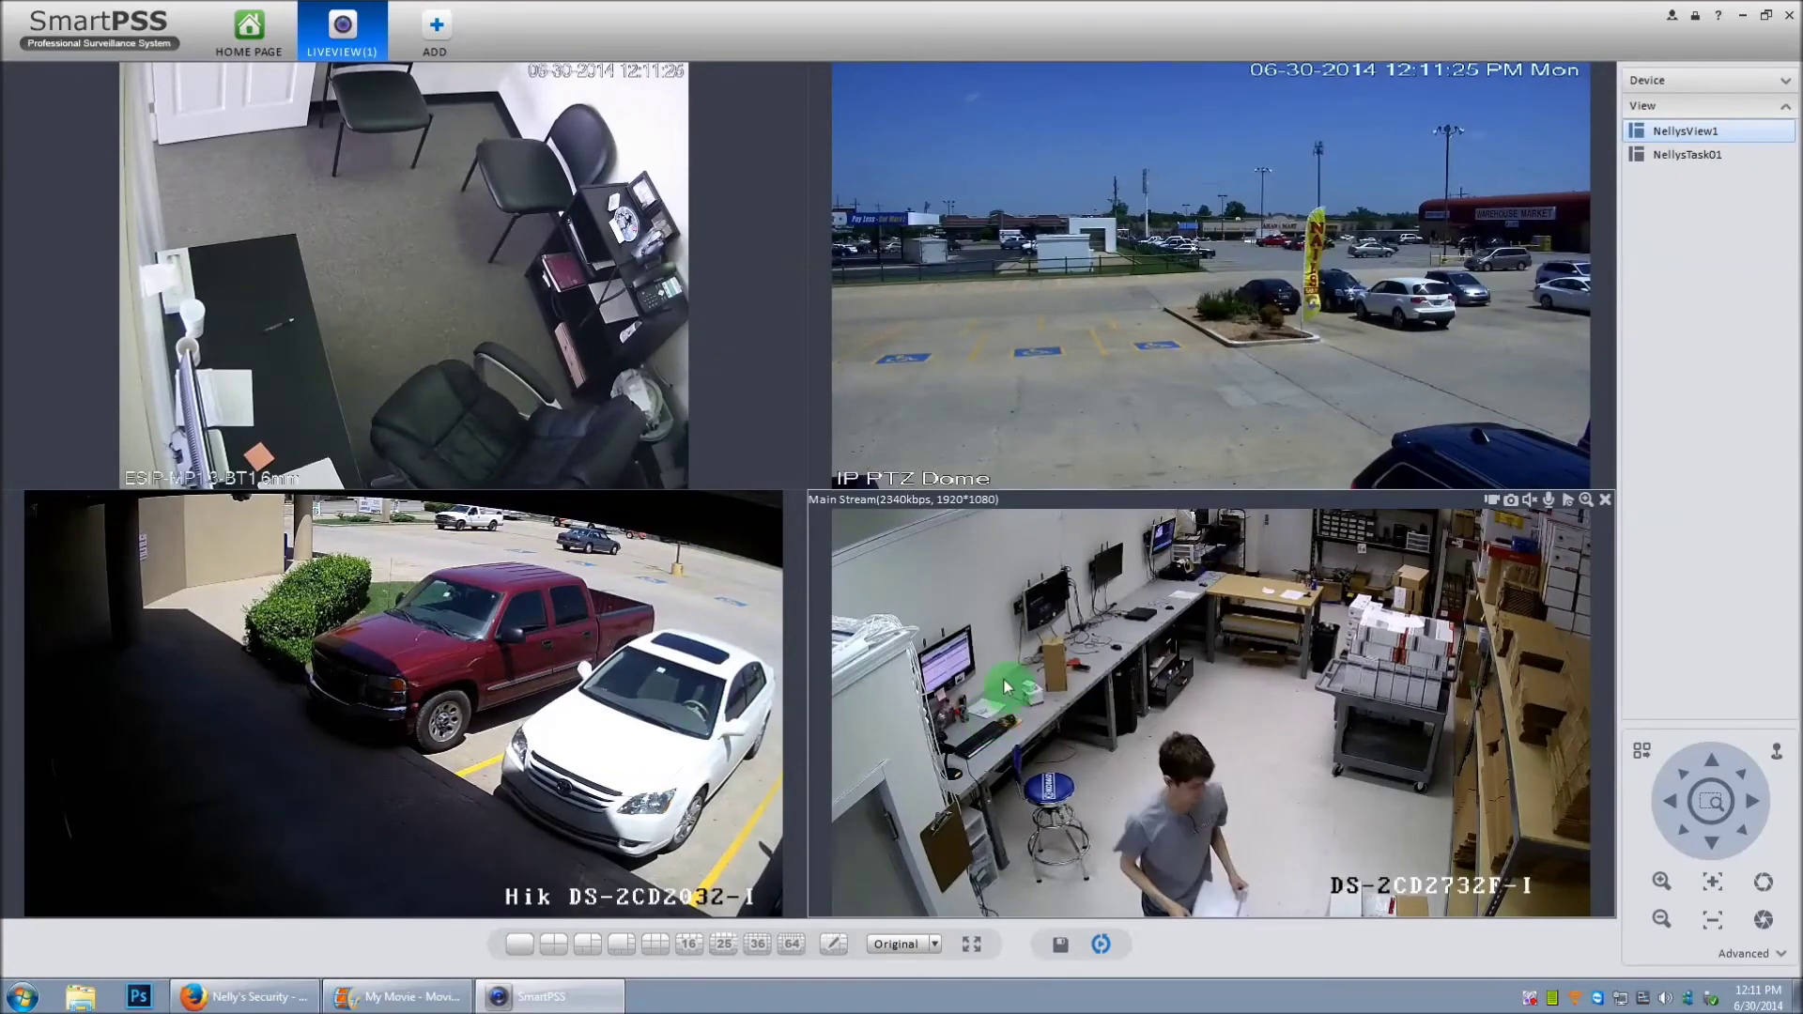
right_click(1531, 1003)
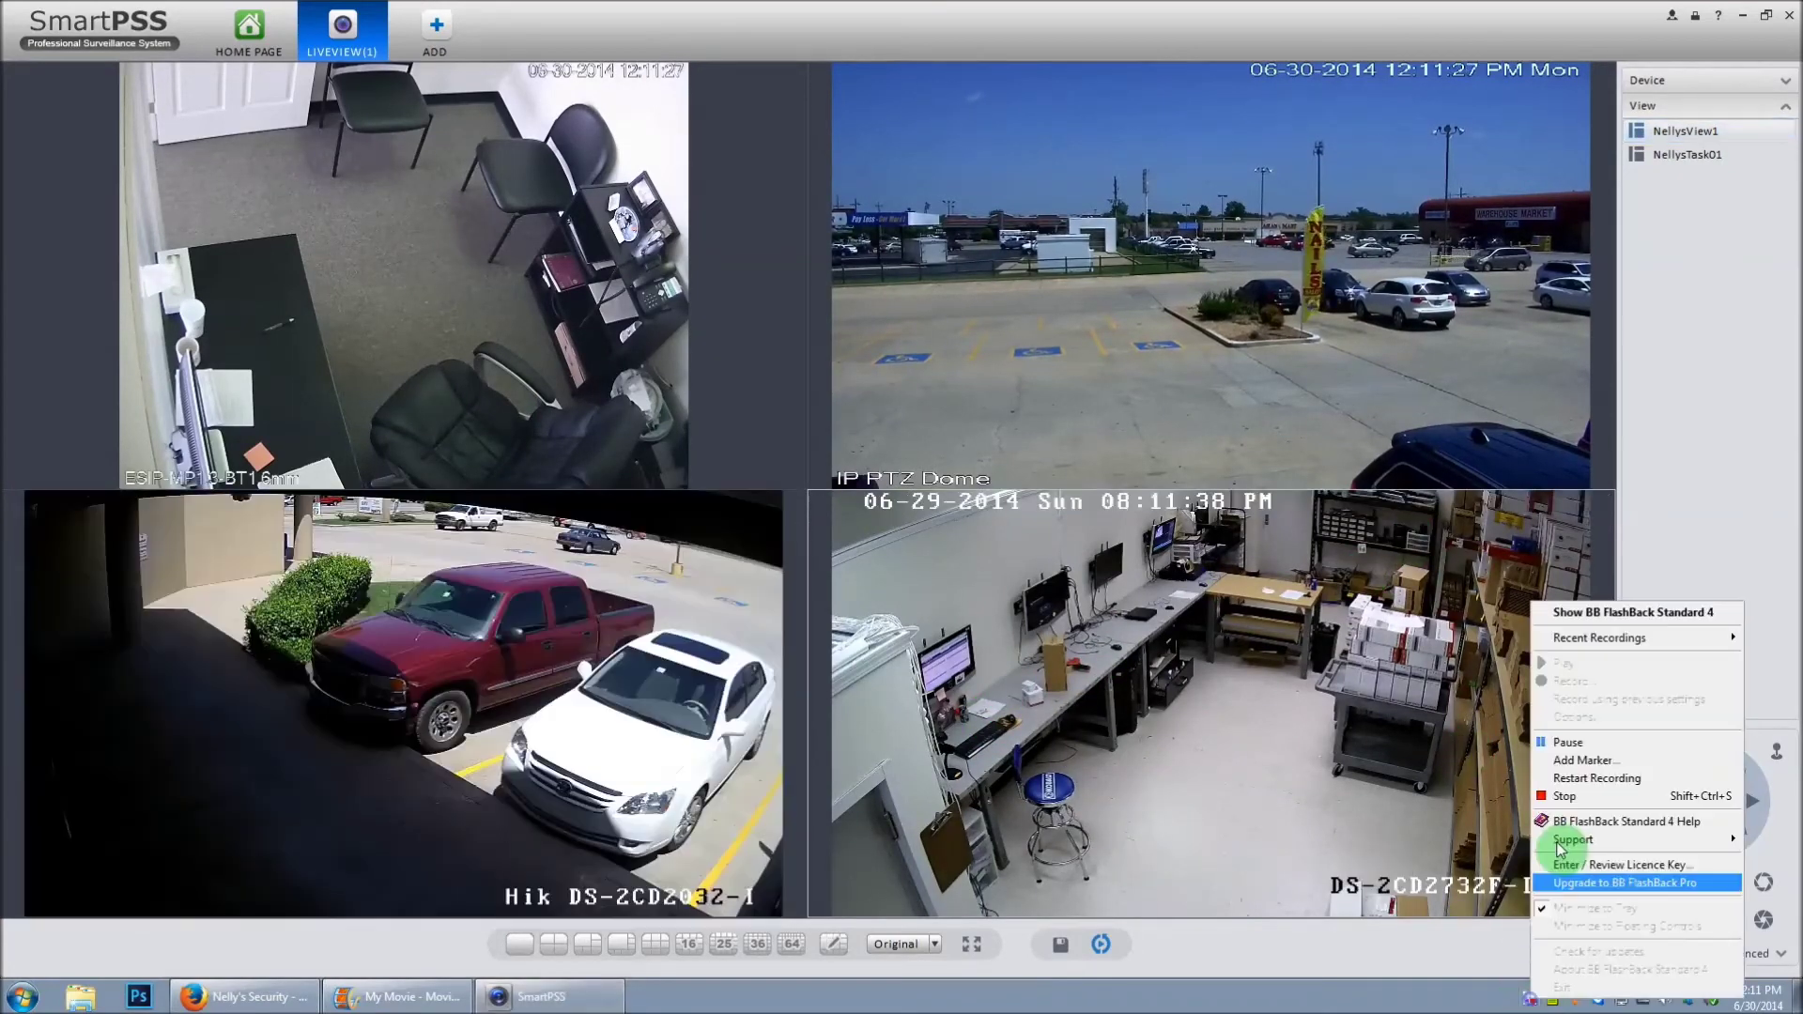
click(1587, 751)
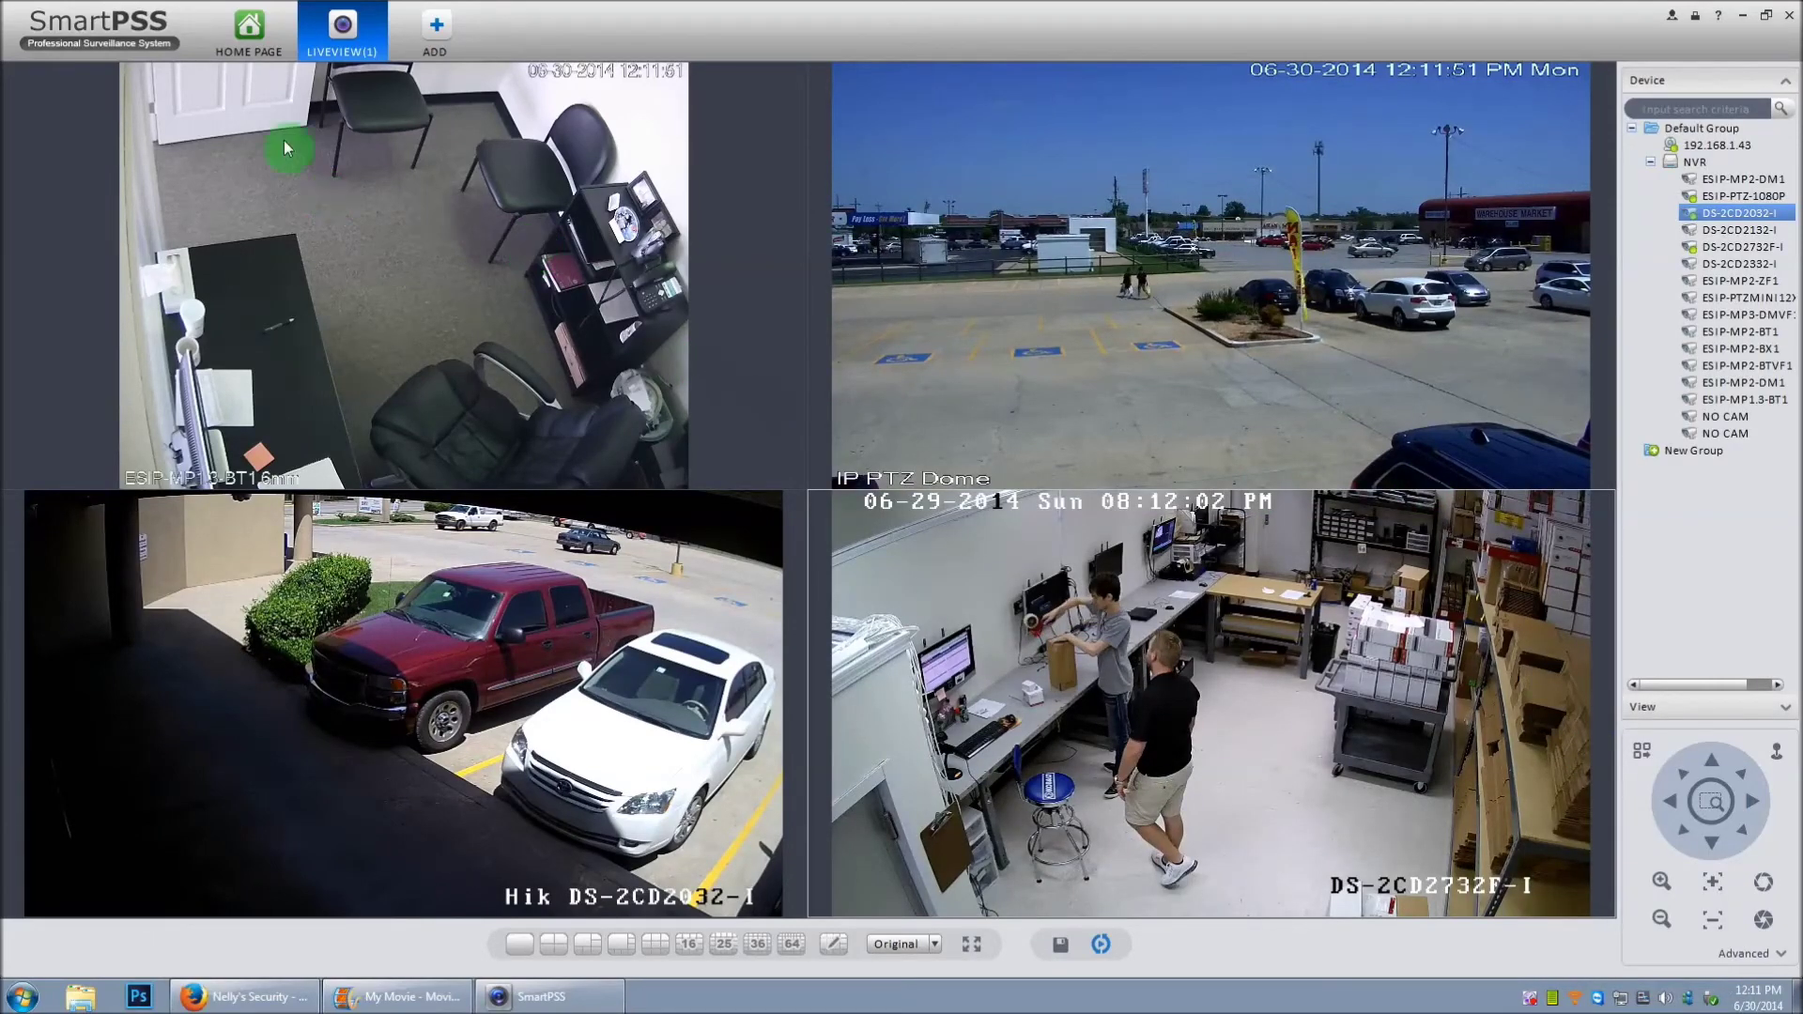
mouse_move(229, 109)
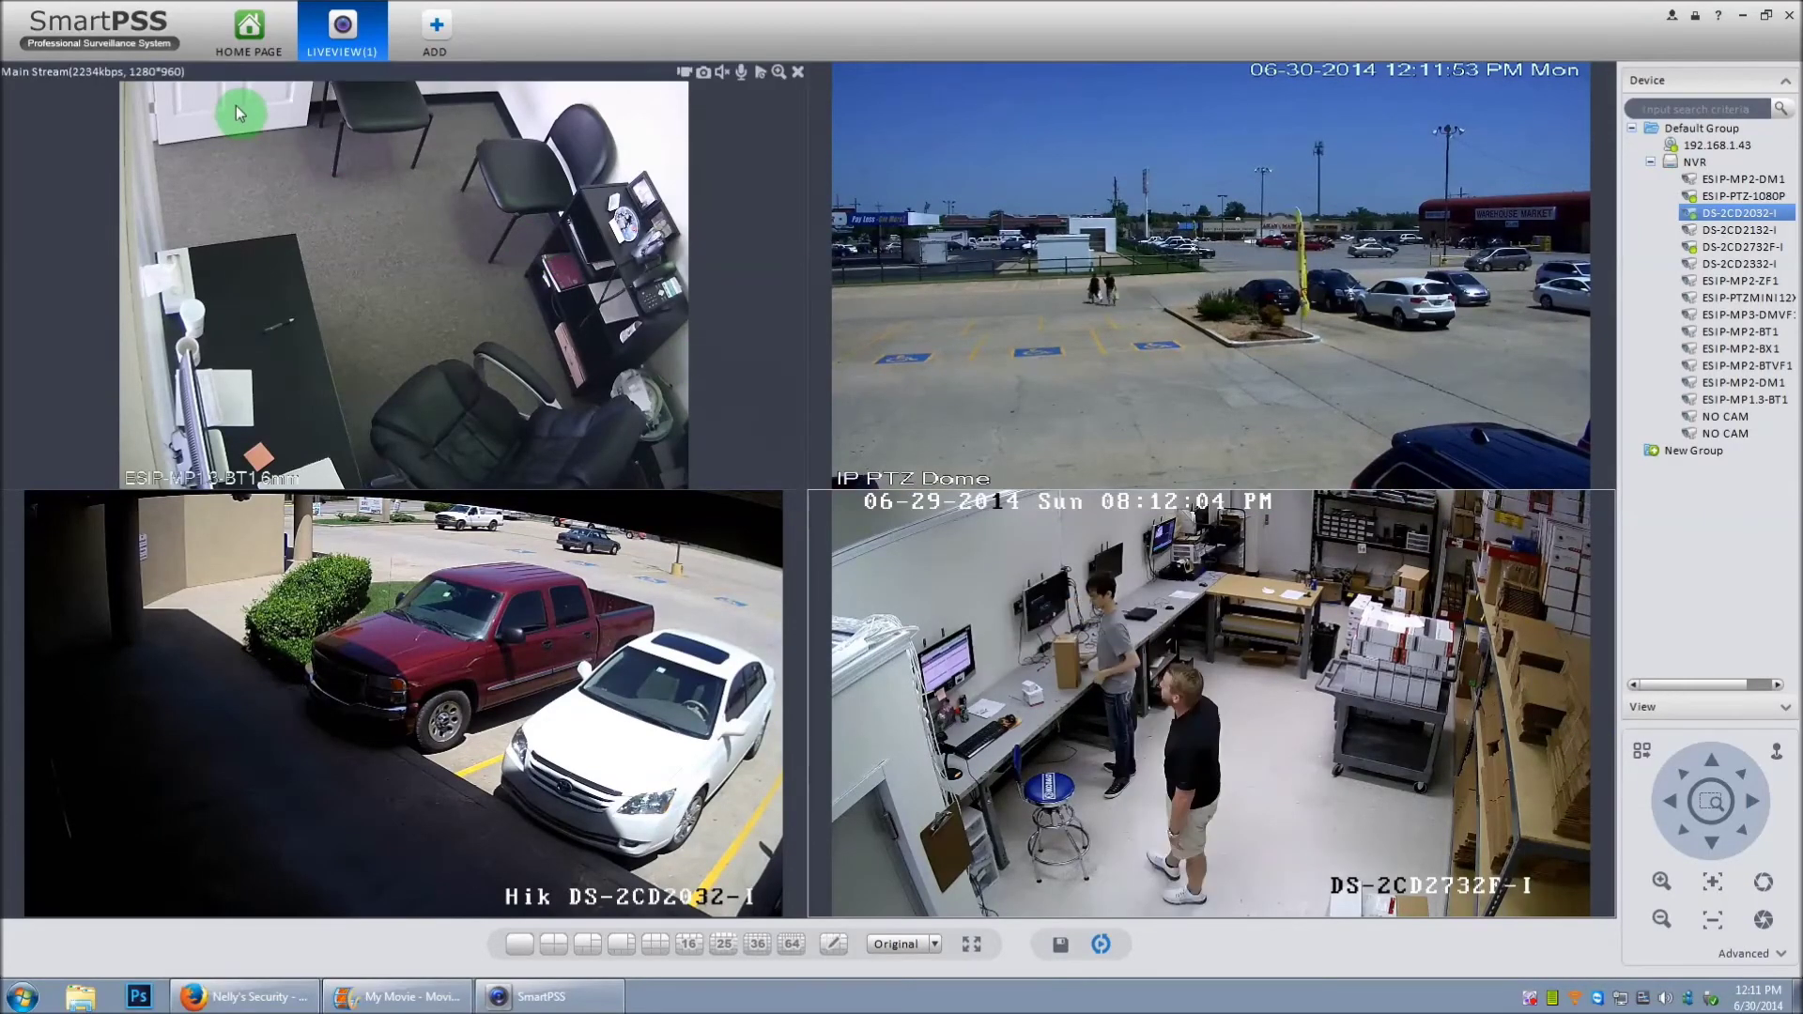
Go from the home page to the Playback screen and expand Default Group in the Device panel.
click(251, 39)
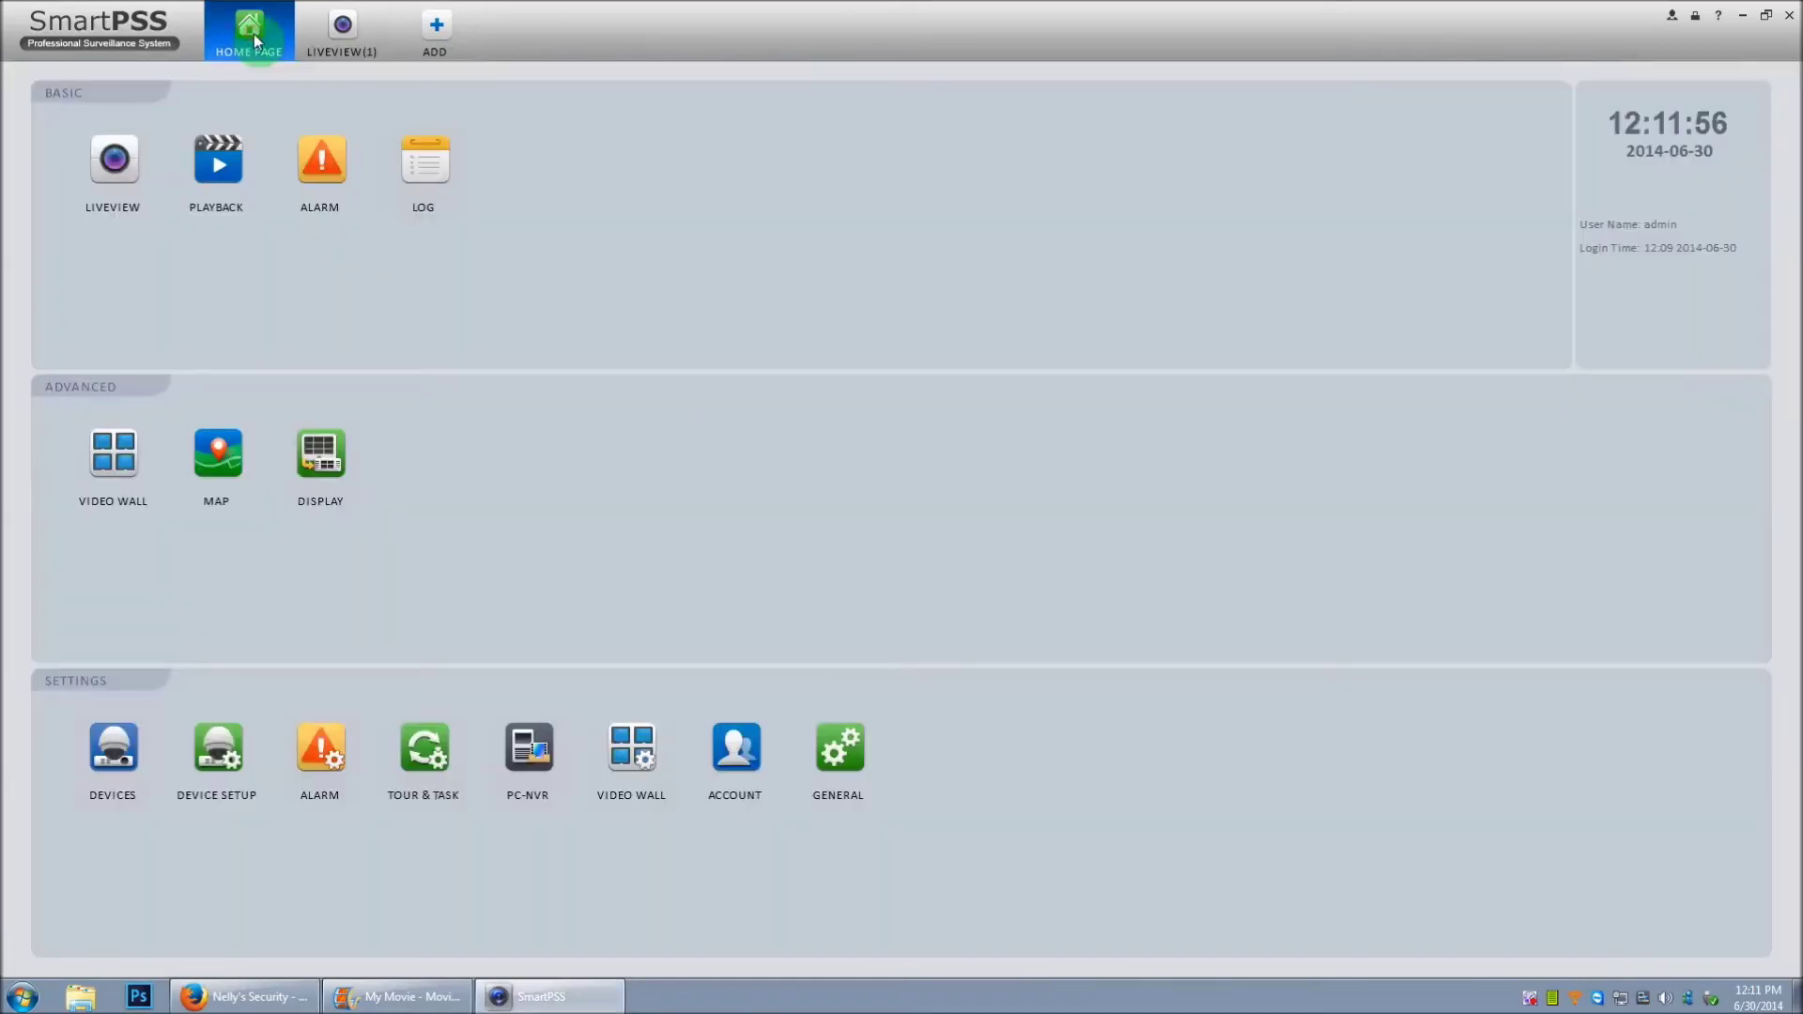
click(237, 159)
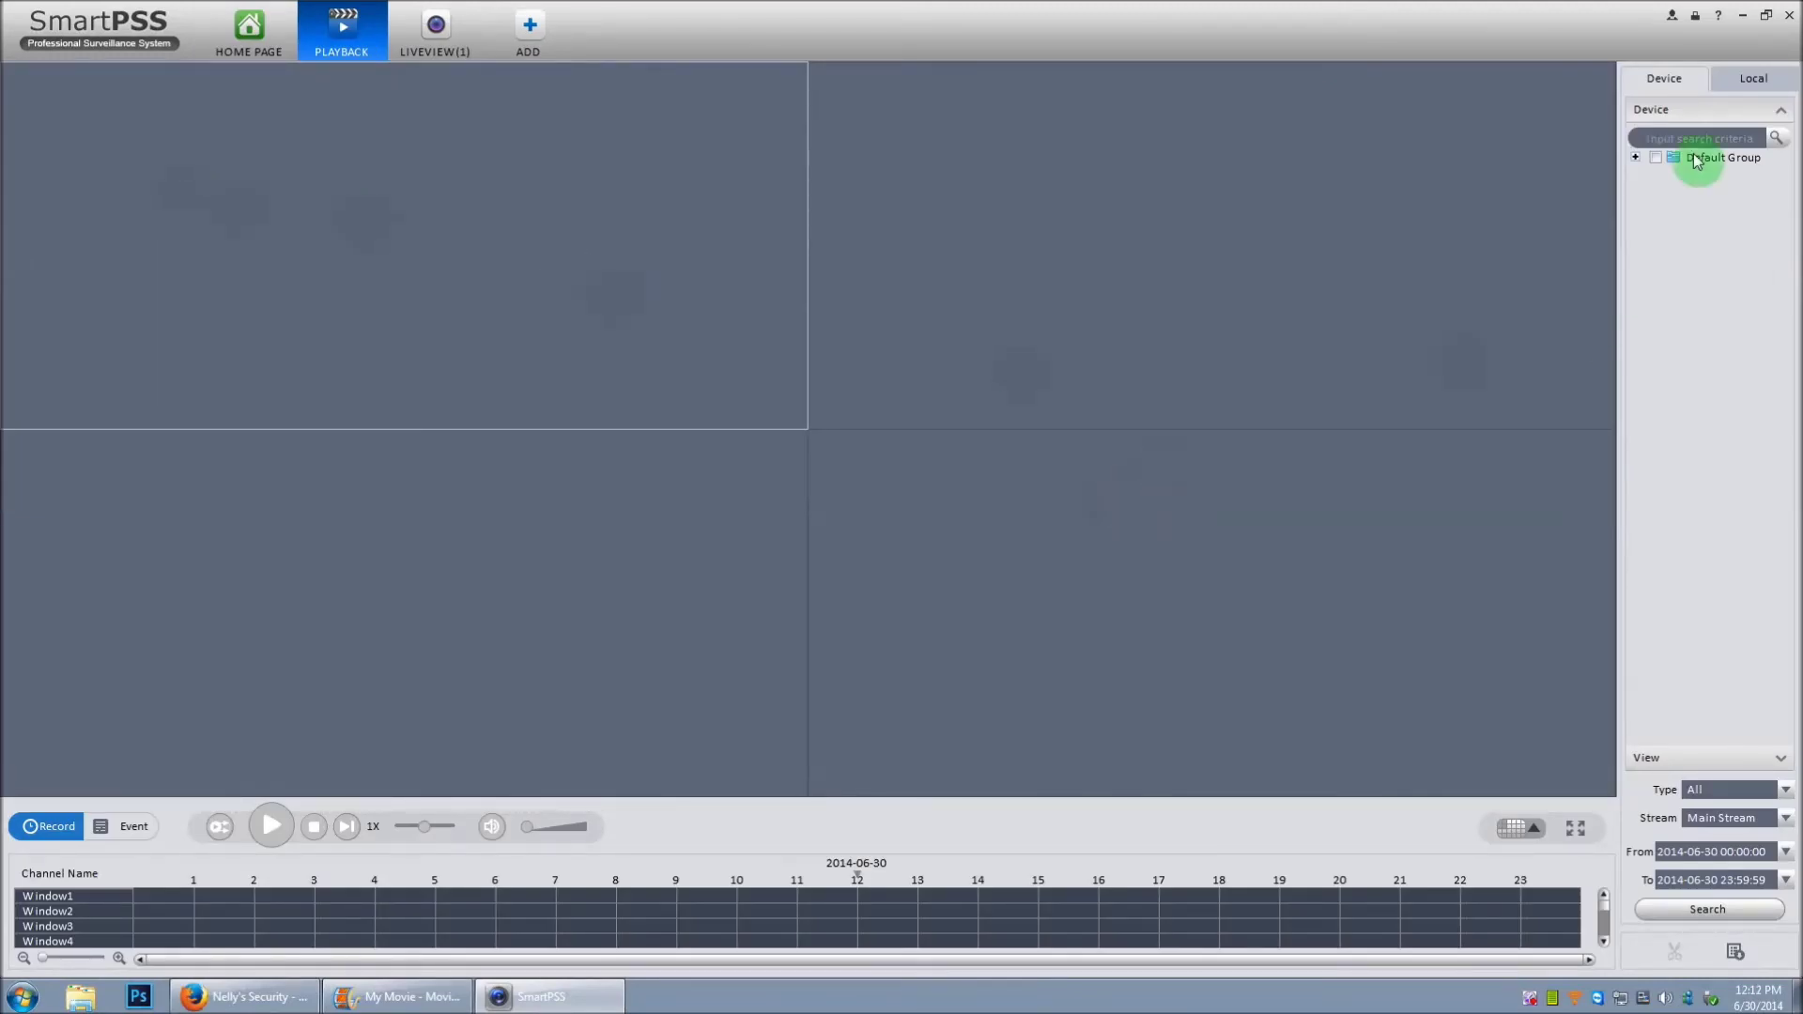
click(1635, 158)
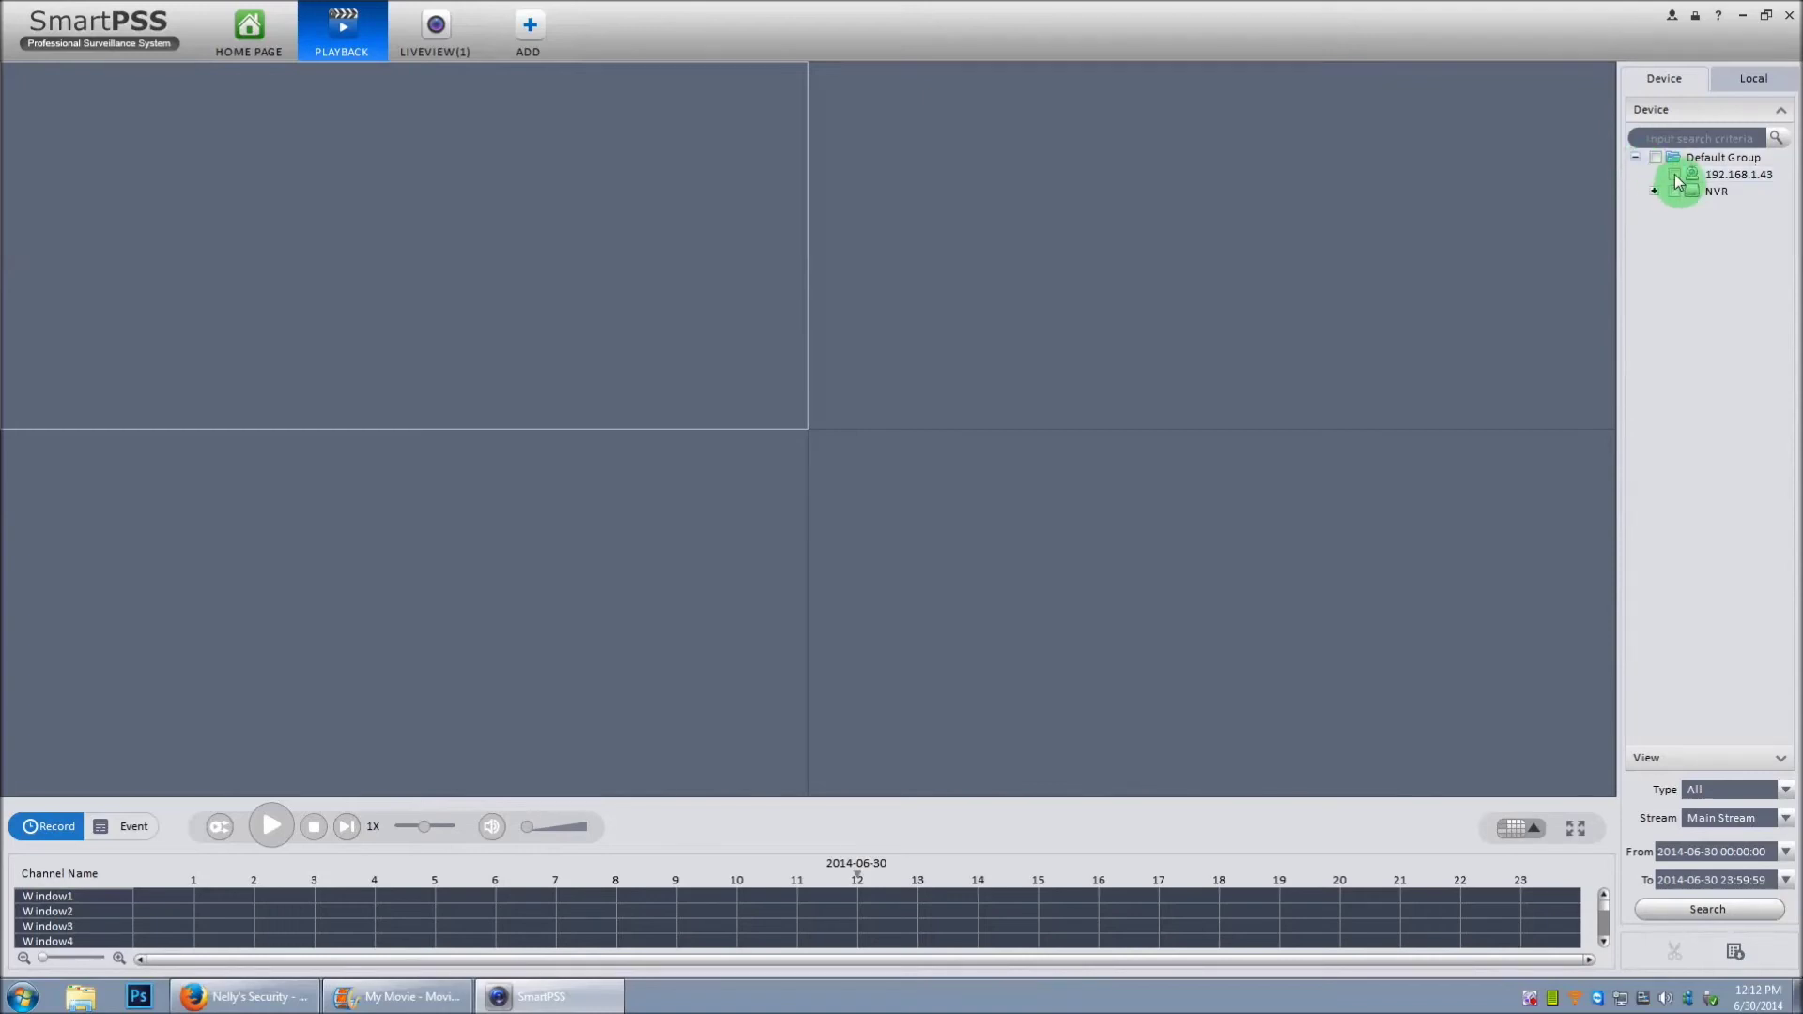
Expand the 192.168.1.43 NVR to list its camera channels.
click(1674, 175)
click(1653, 191)
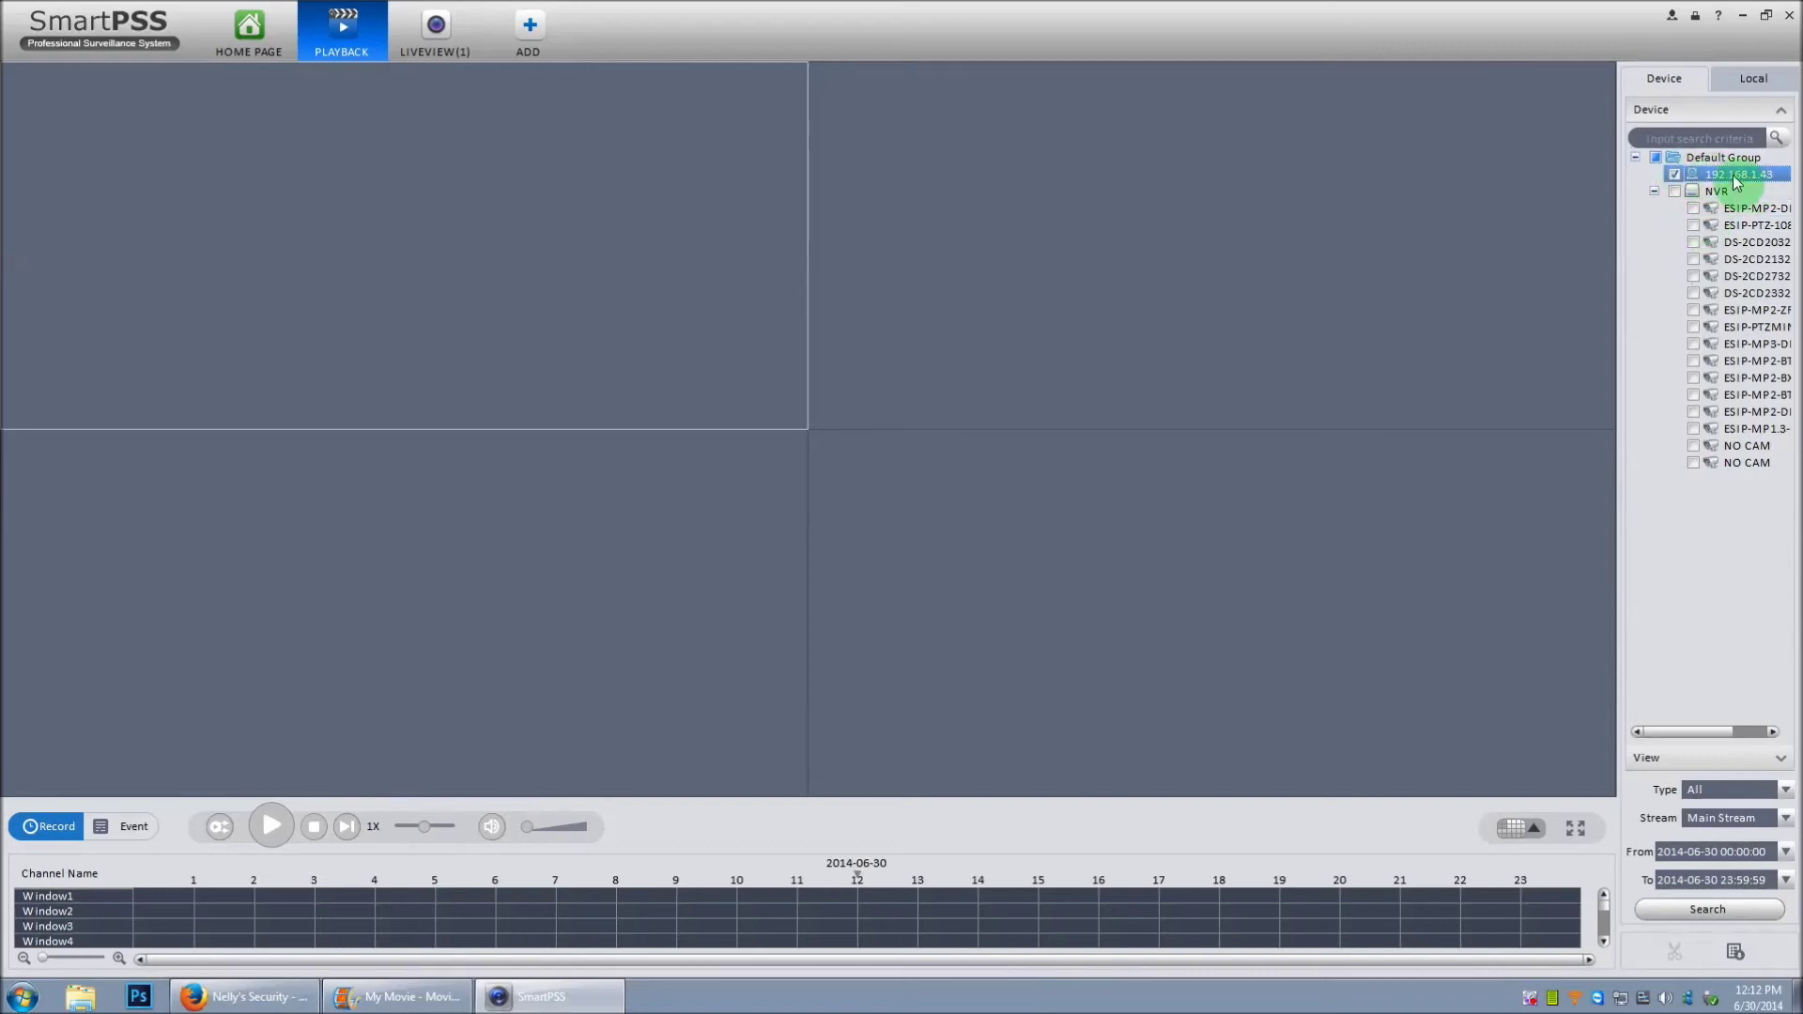
drag(1708, 174, 894, 246)
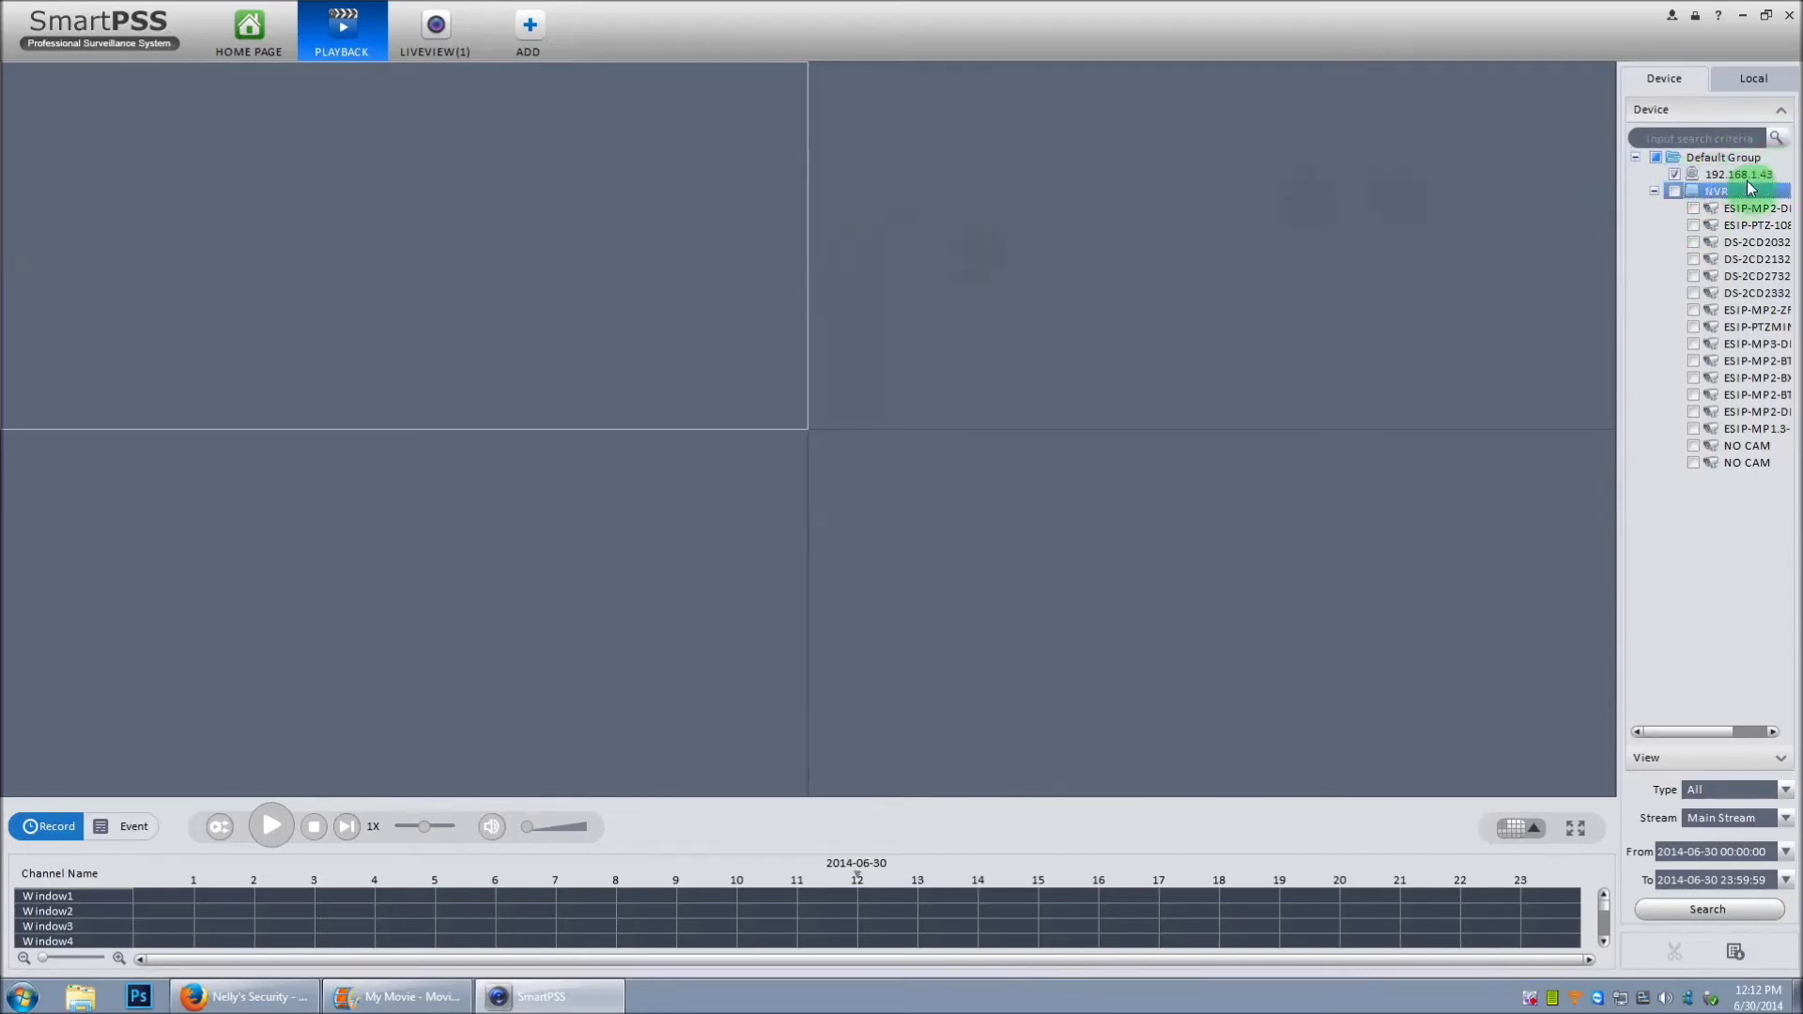
click(1675, 175)
Select the ESIP-PTZ-1080P camera and set the search start date to 2014-06-29.
click(1698, 227)
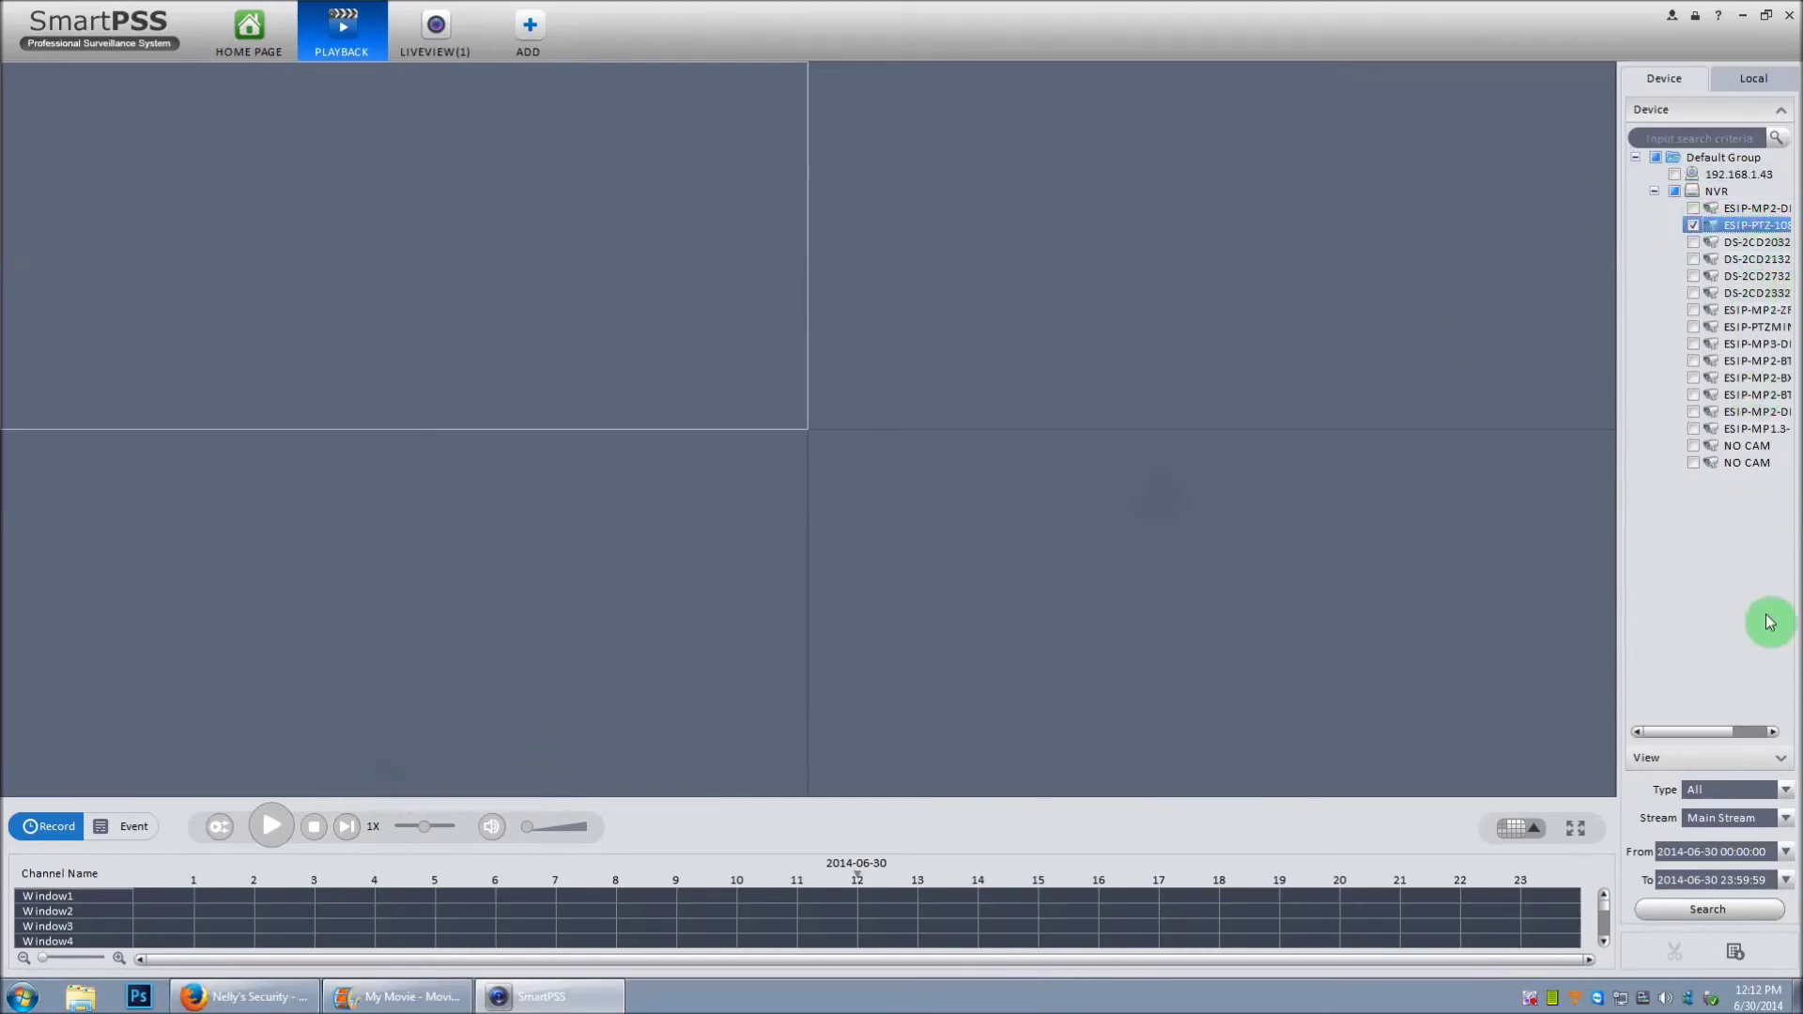
click(1784, 854)
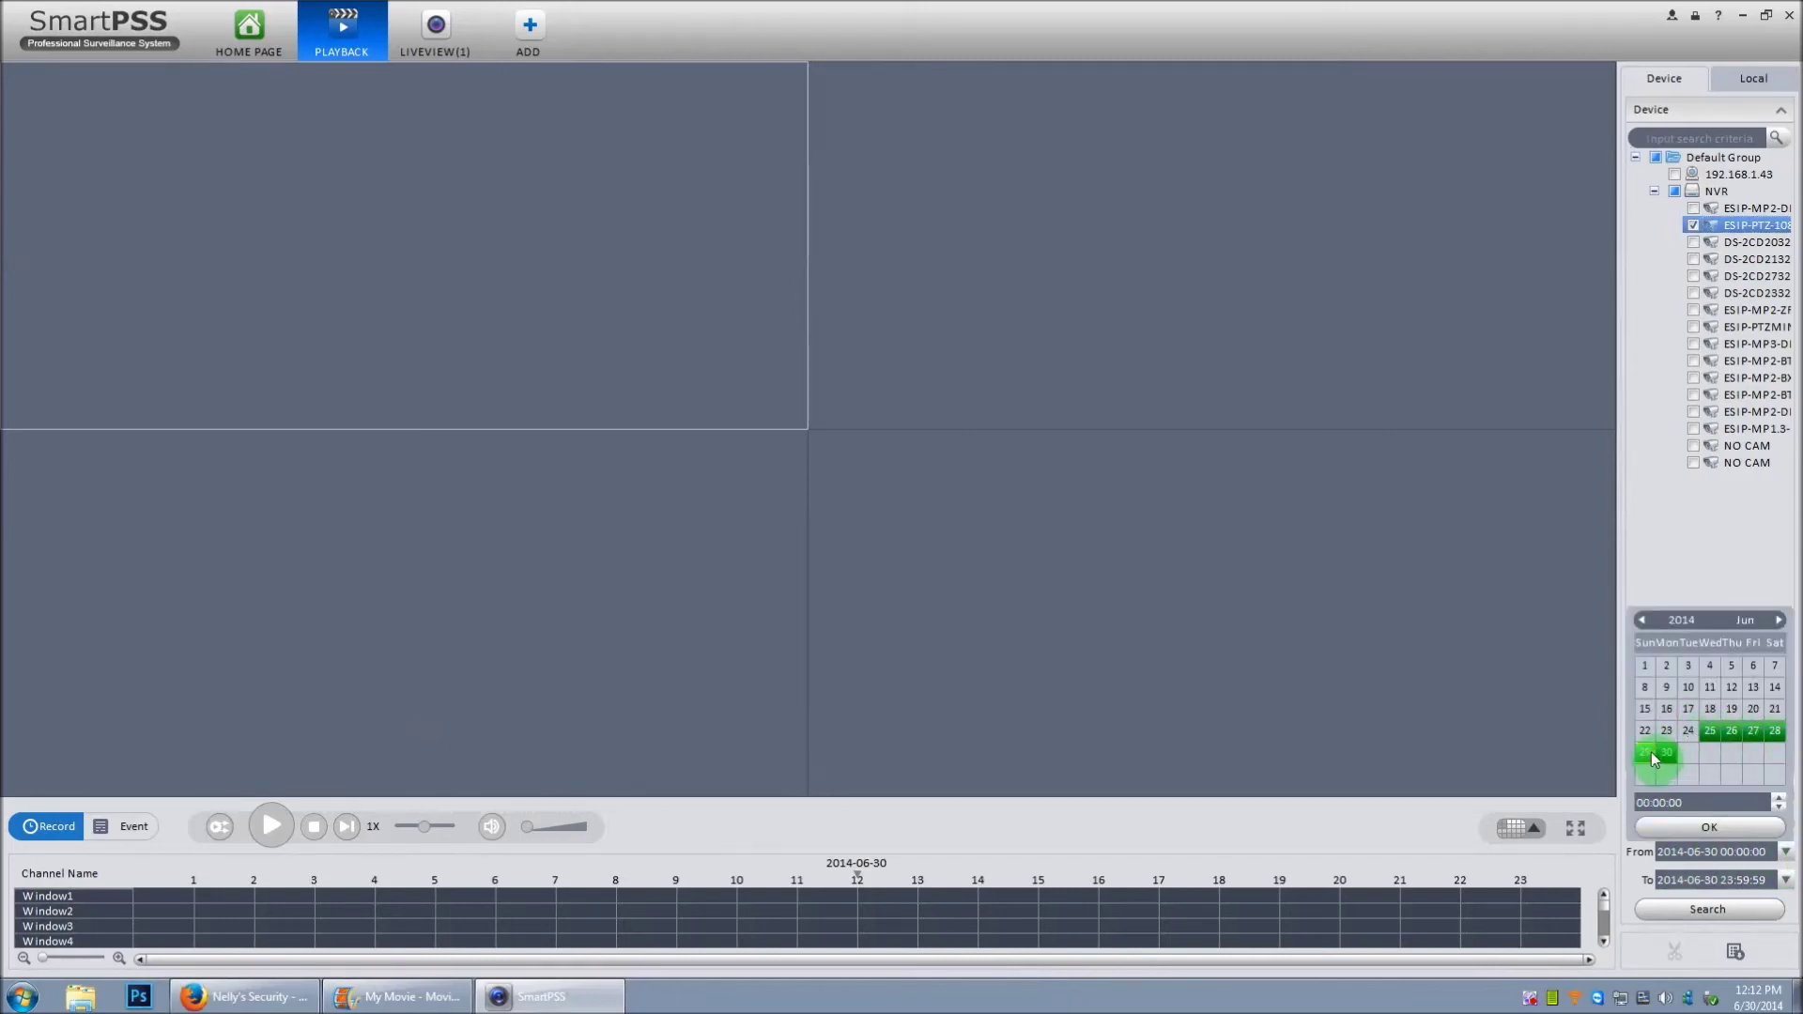
click(1647, 753)
click(1717, 828)
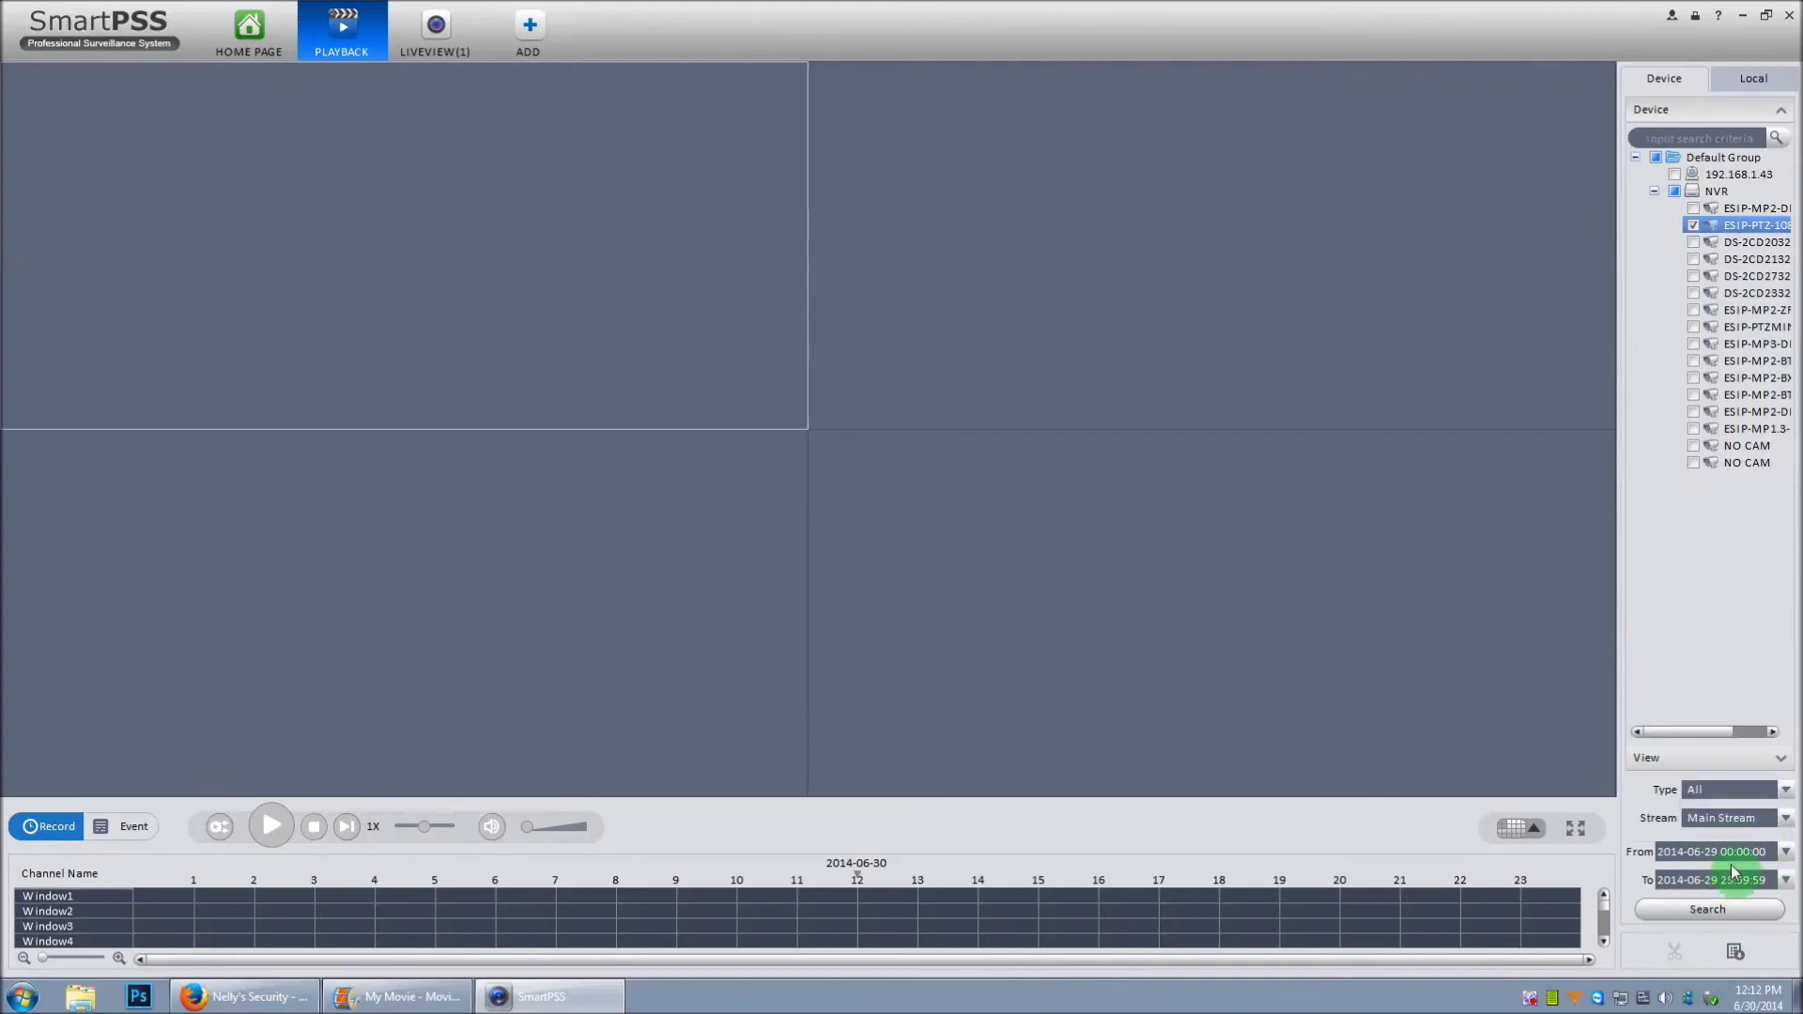
Search for recordings, play from about 02:28, and pause at 02:28:10.
click(1740, 914)
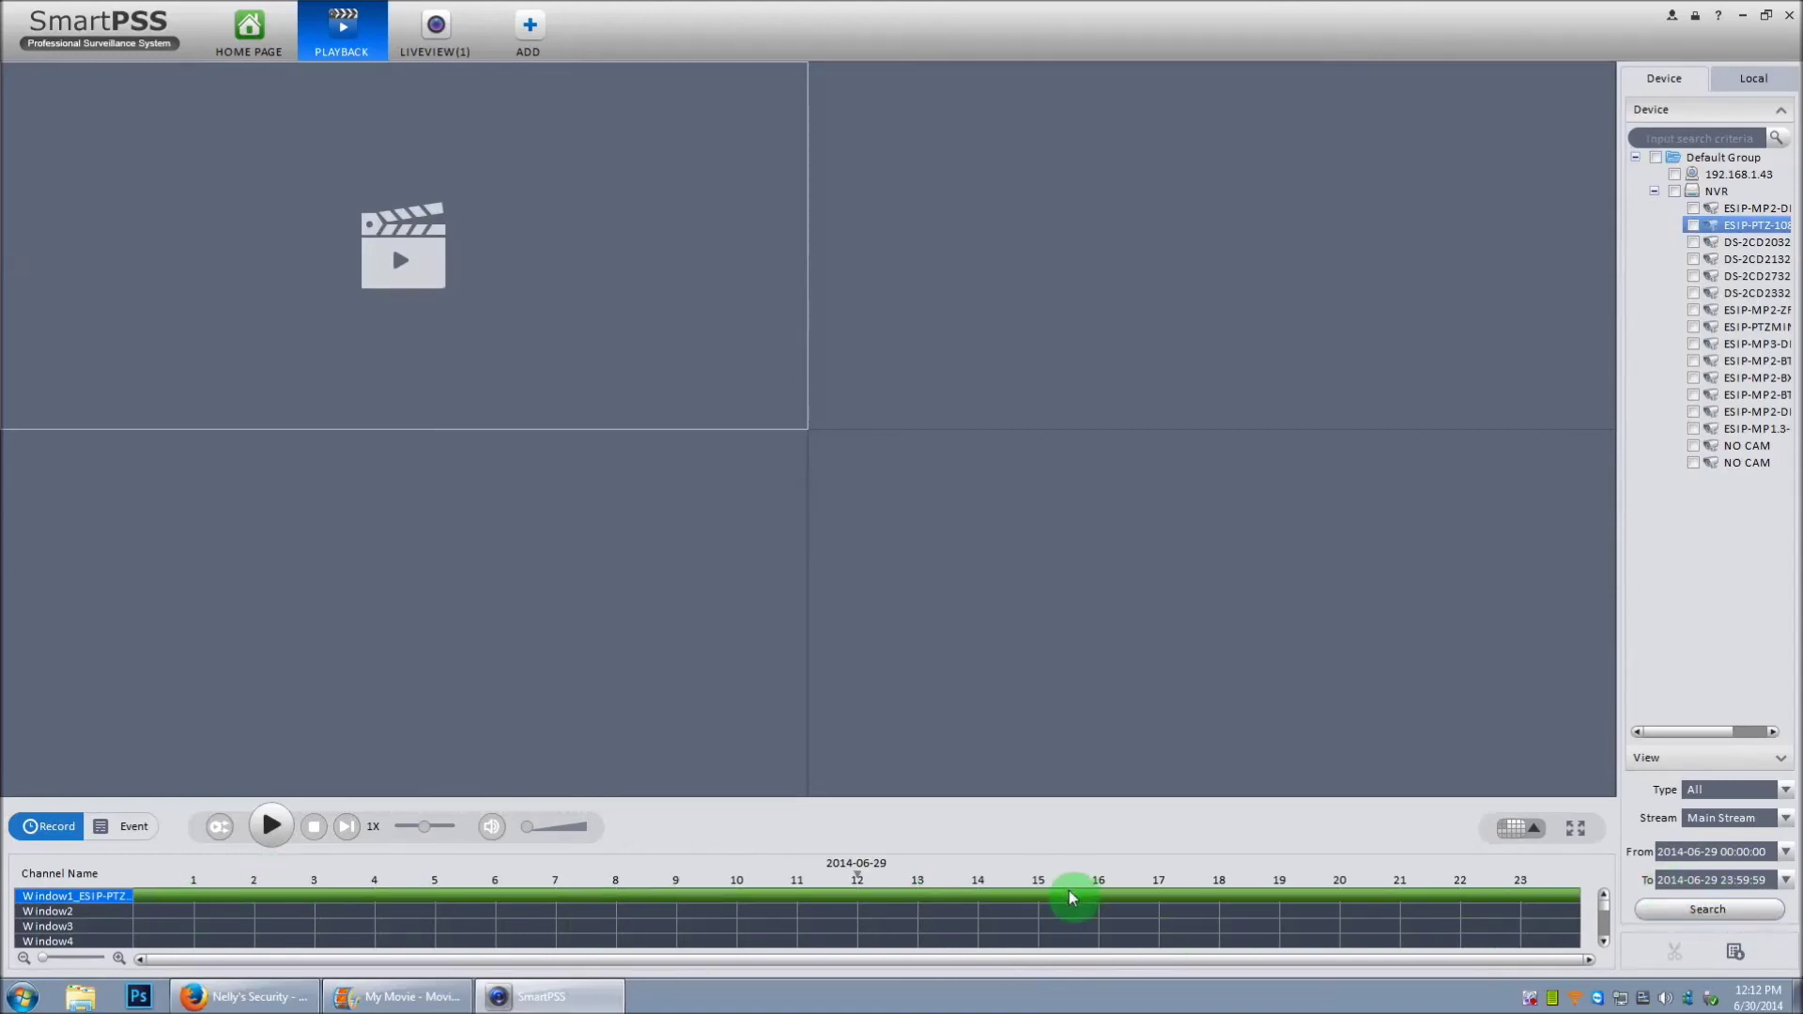
click(282, 898)
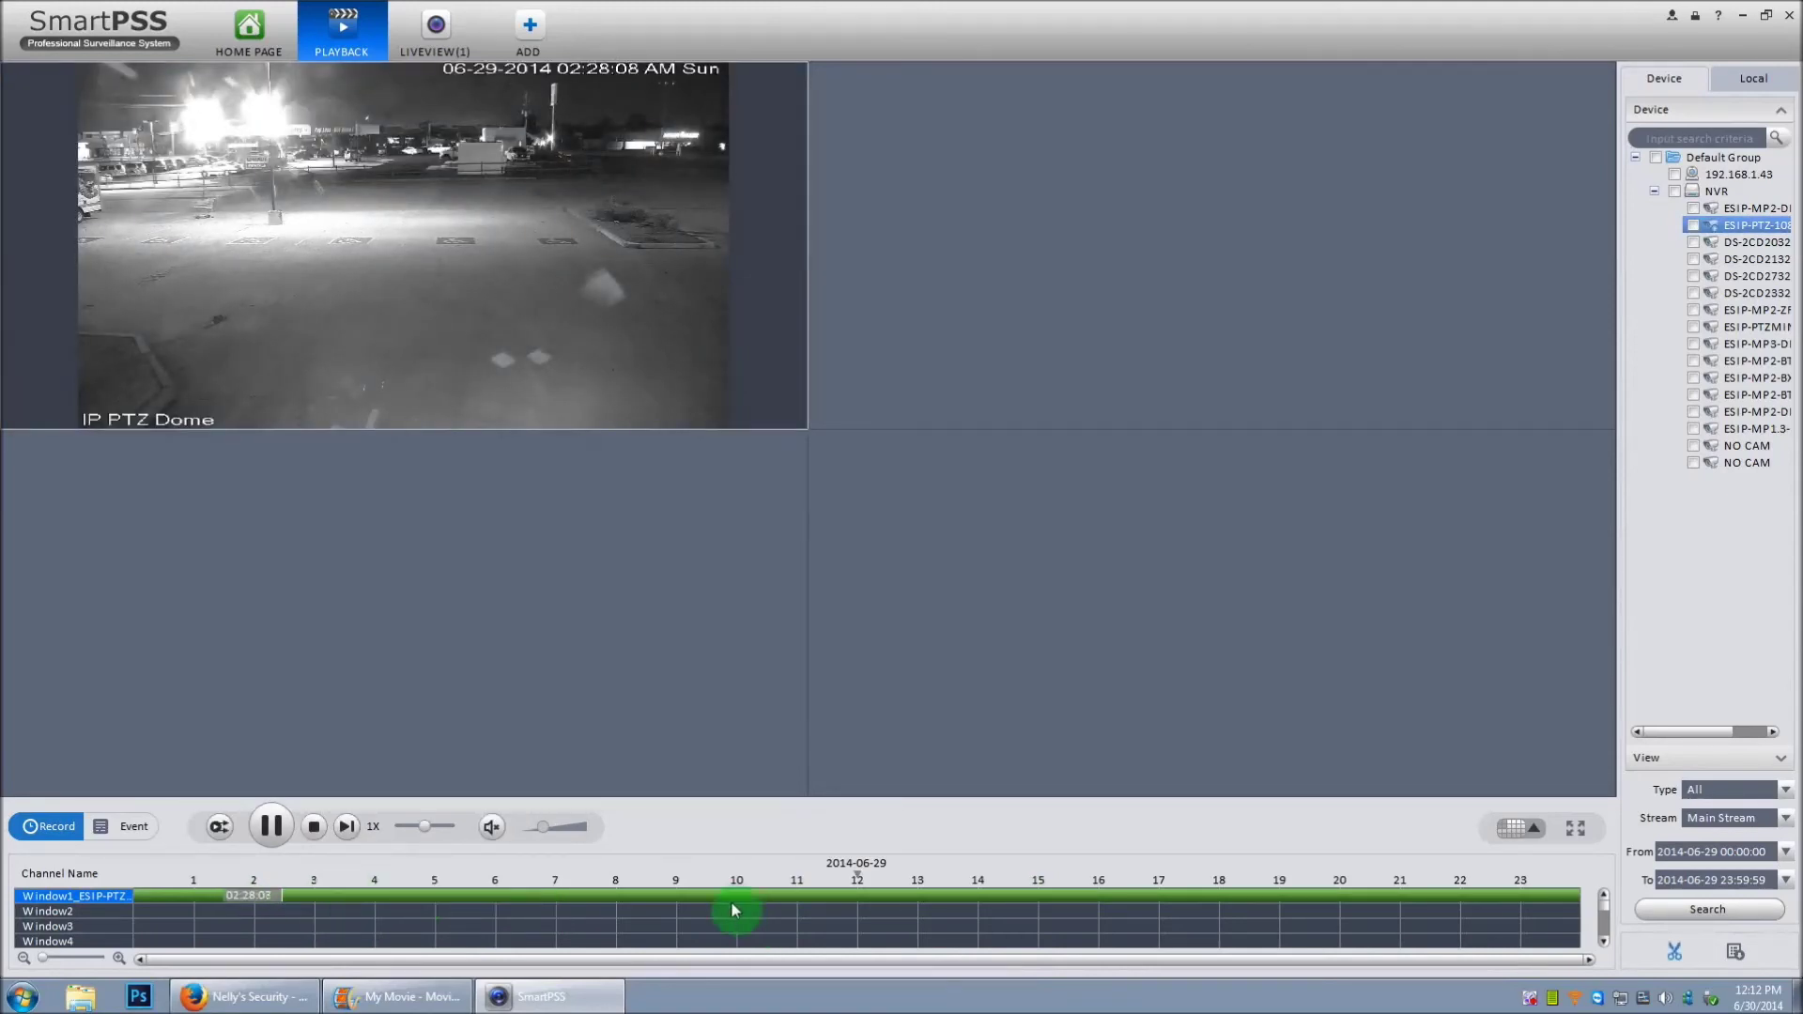
click(275, 830)
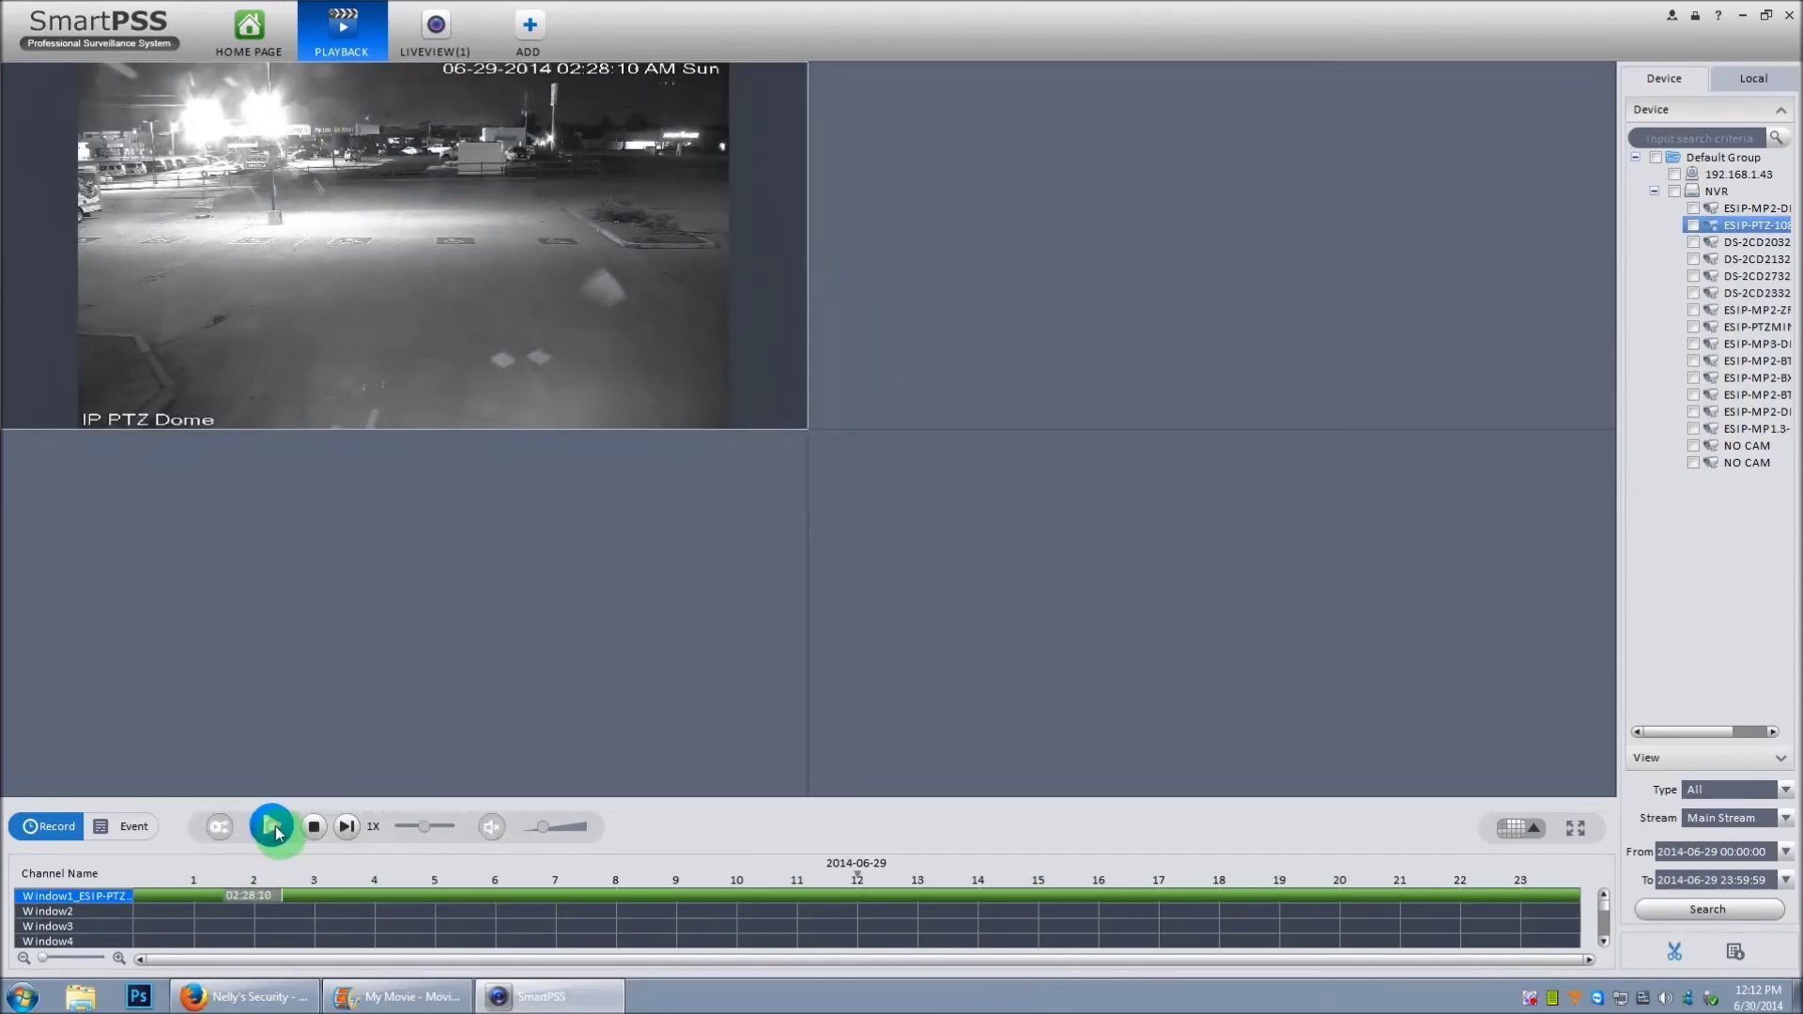
click(1783, 761)
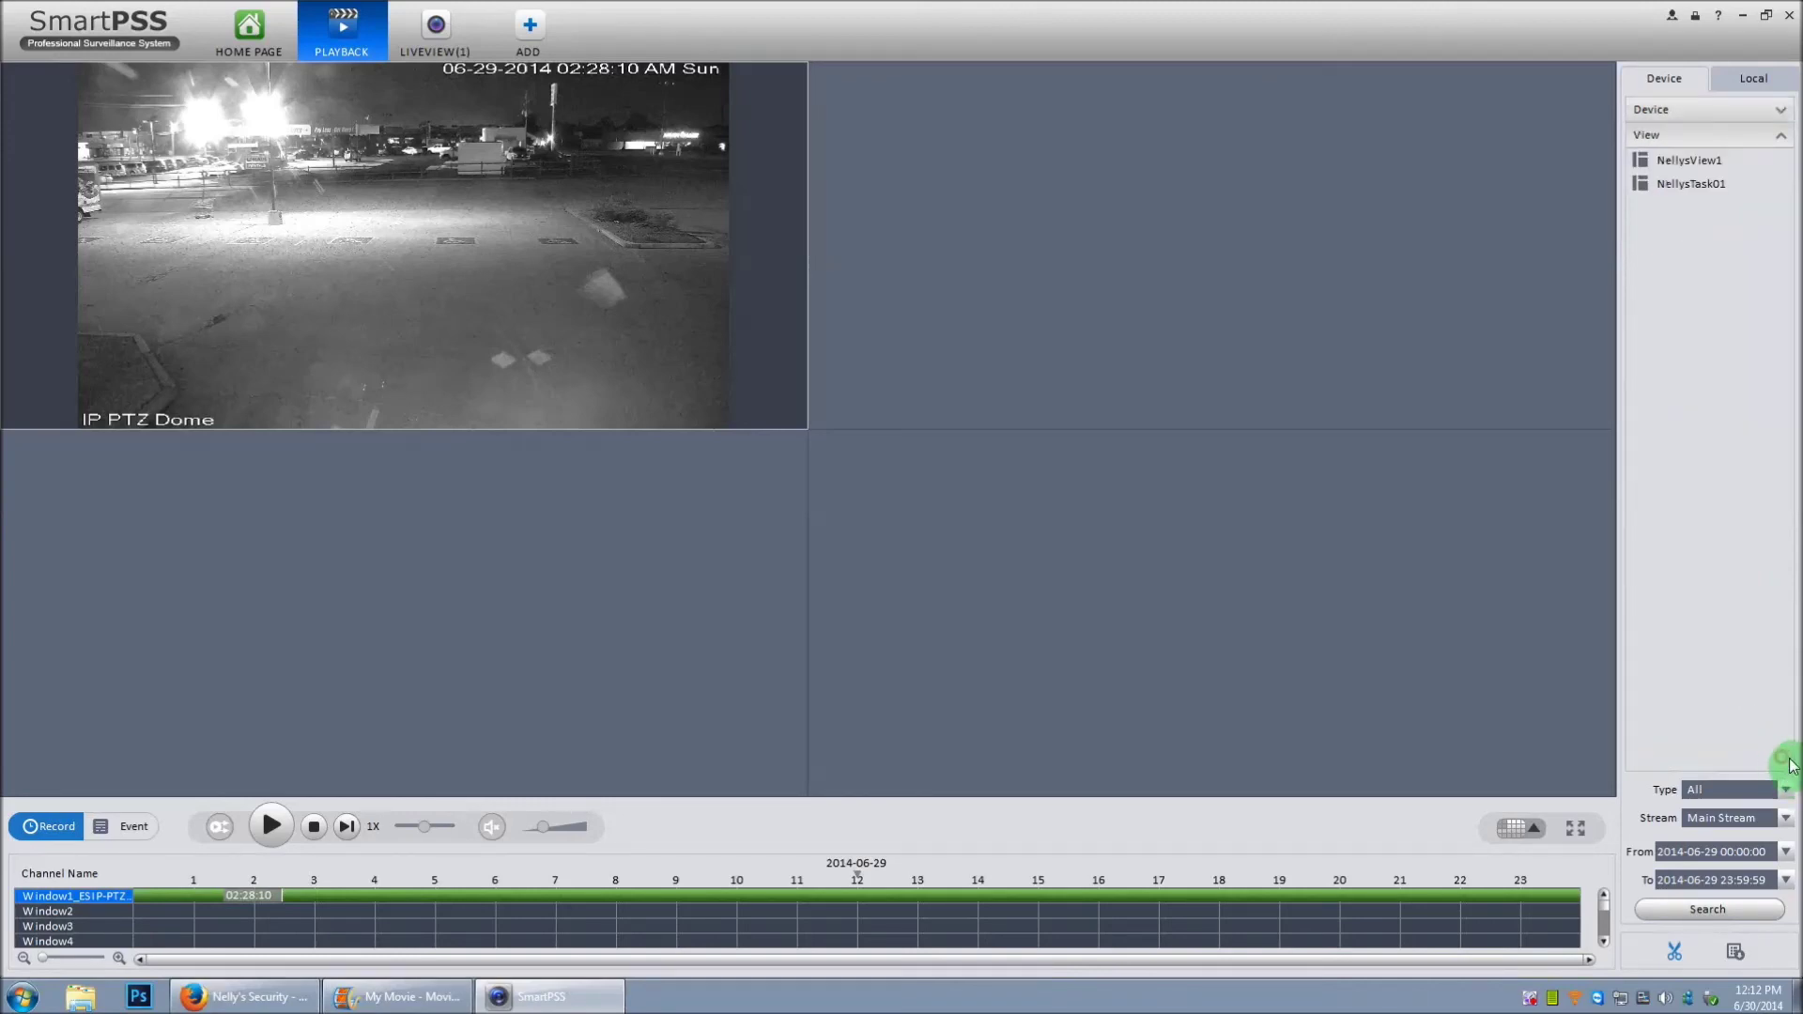
Select the NellysView1 view and search its cameras' recordings from 2014-06-29.
click(1692, 169)
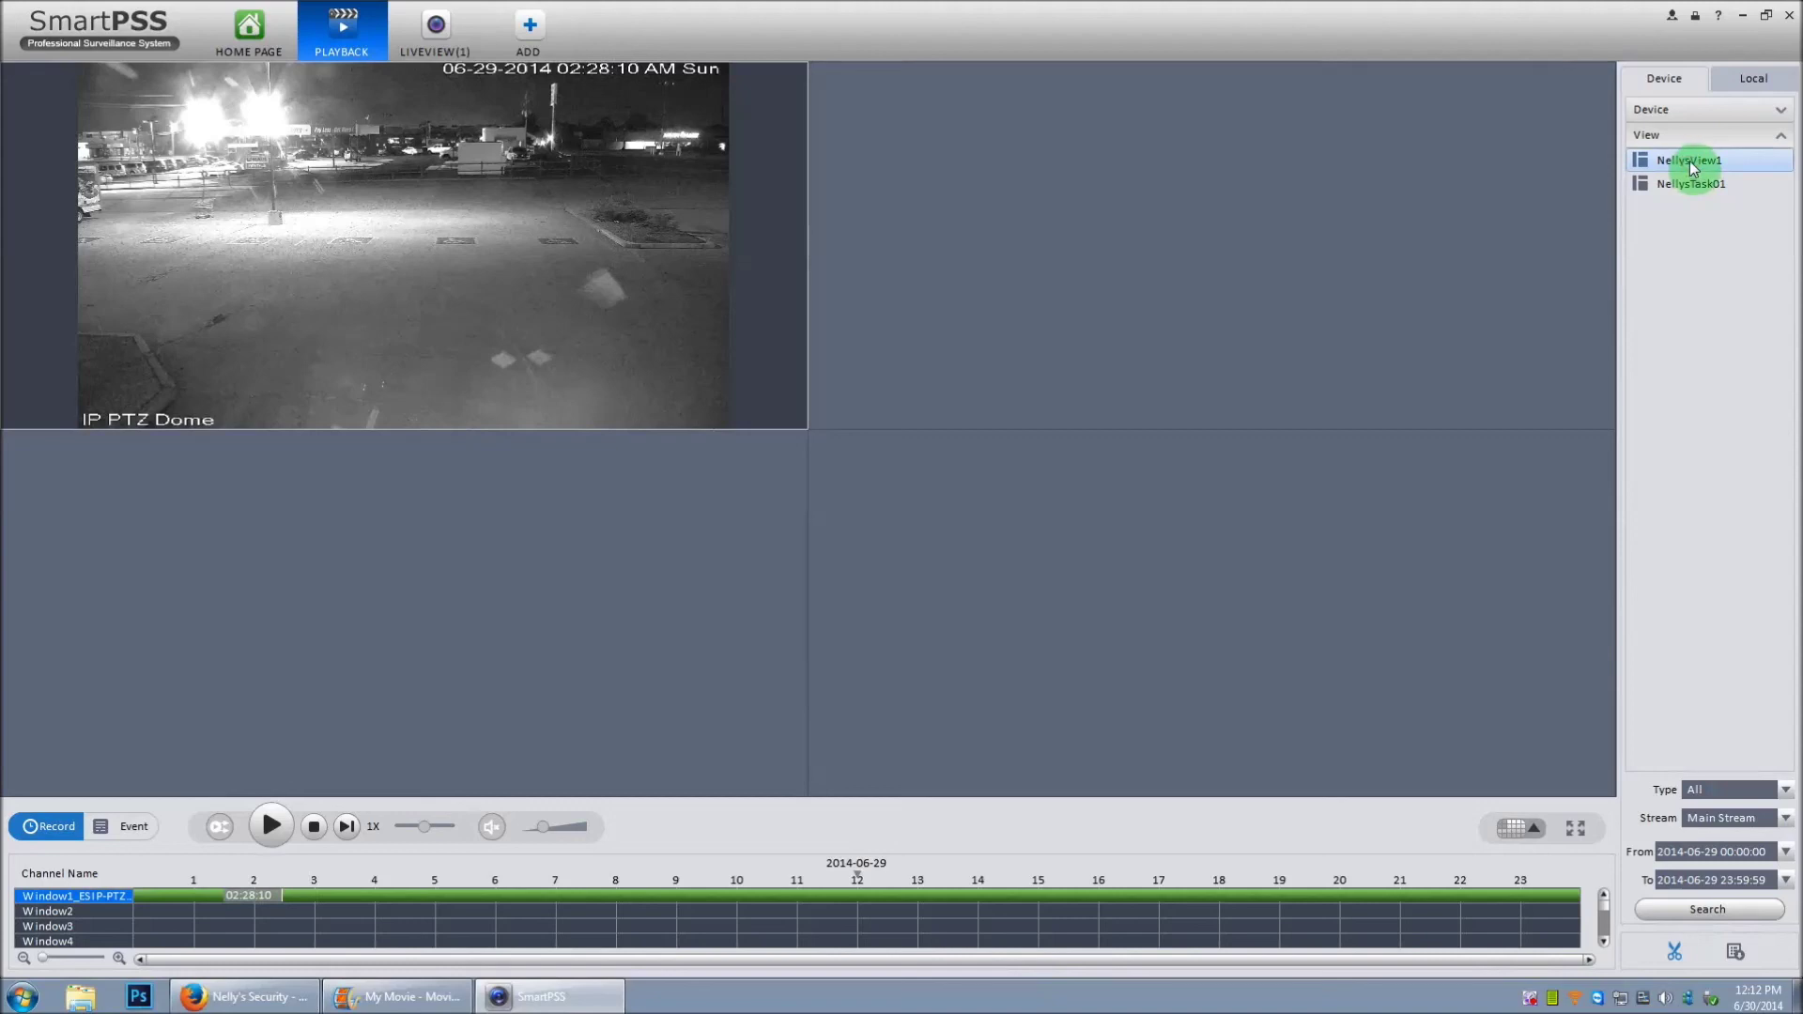
click(1785, 852)
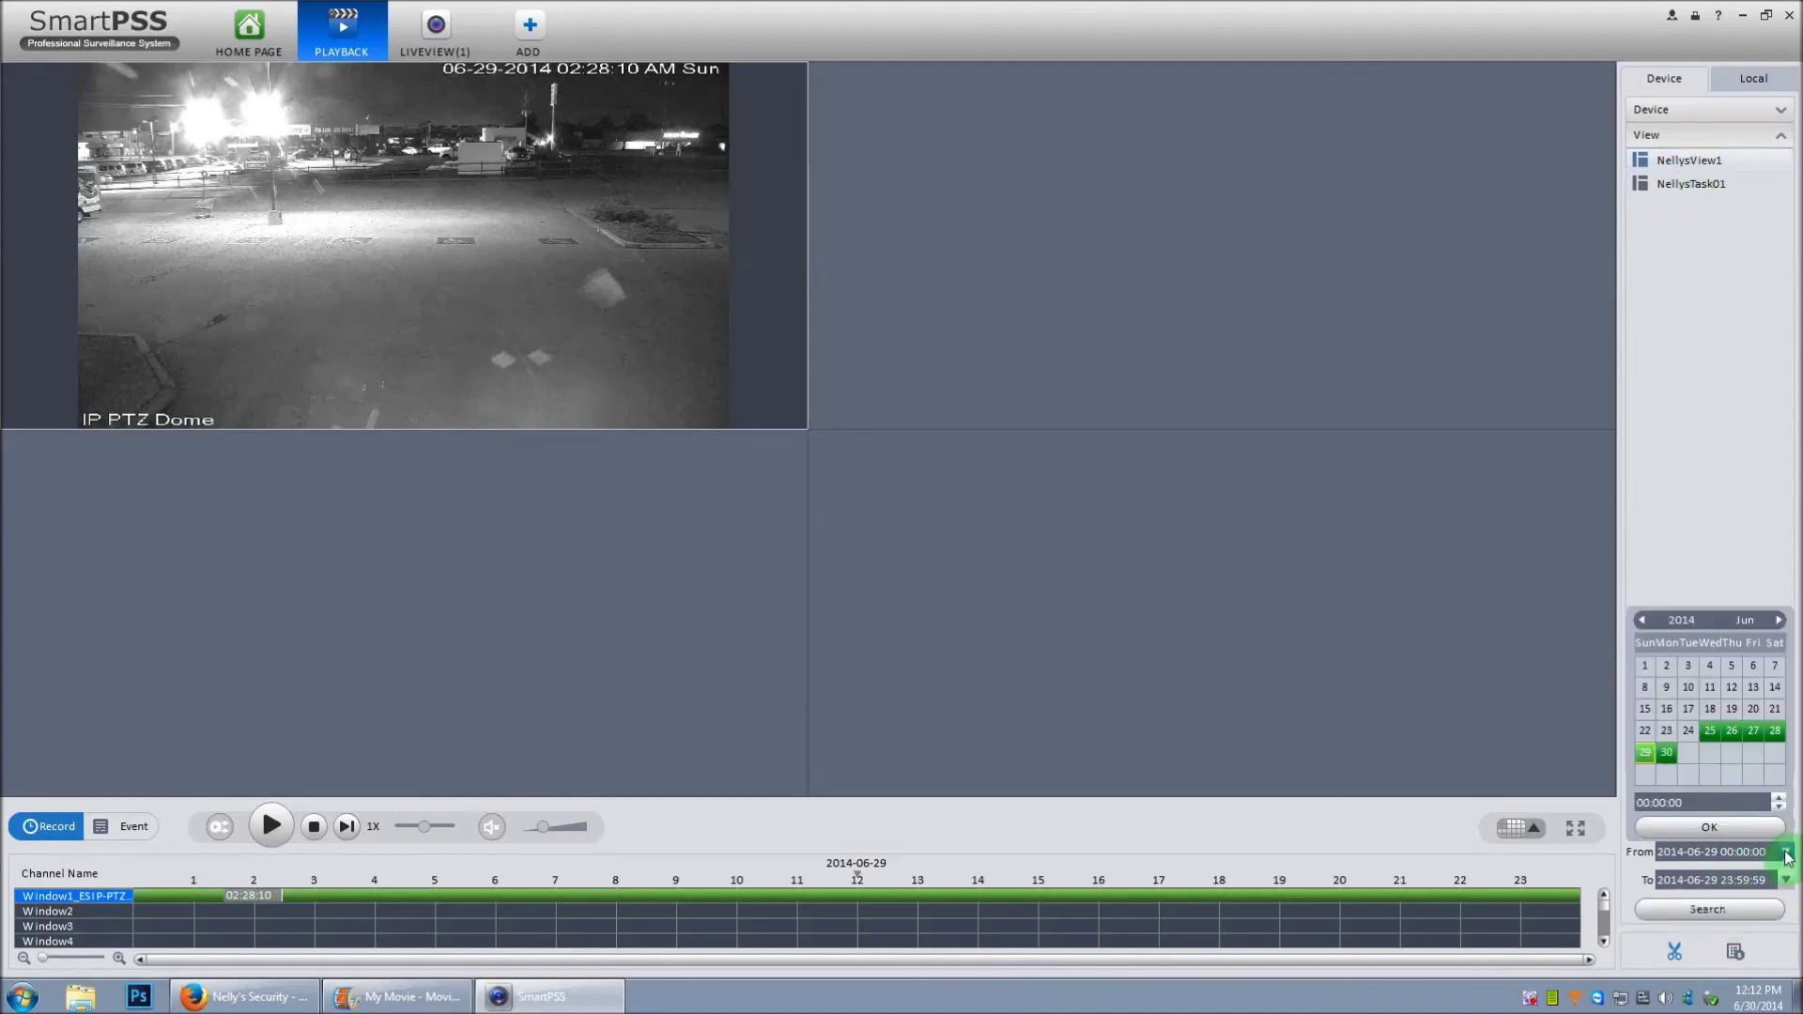
click(1646, 752)
click(1714, 827)
click(1727, 912)
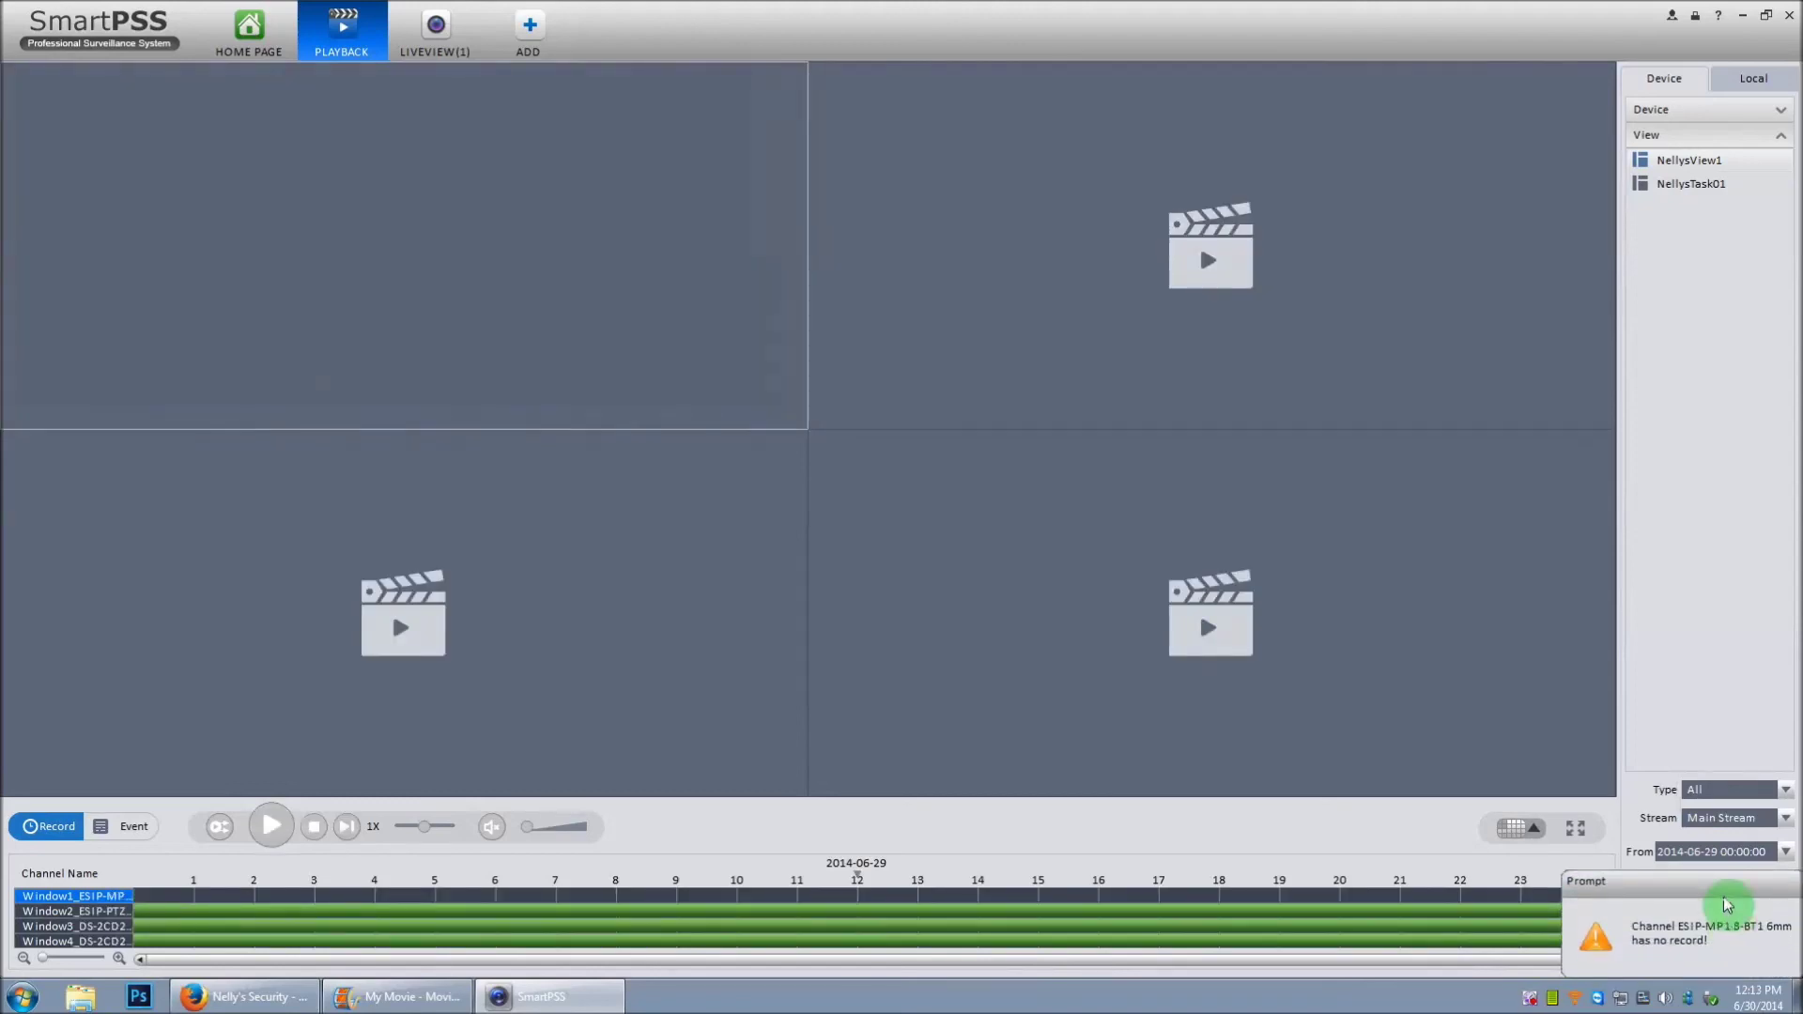
Play each window's recording: Window2 from about 03:20, Window3, and Window4 from about 07:25.
click(533, 970)
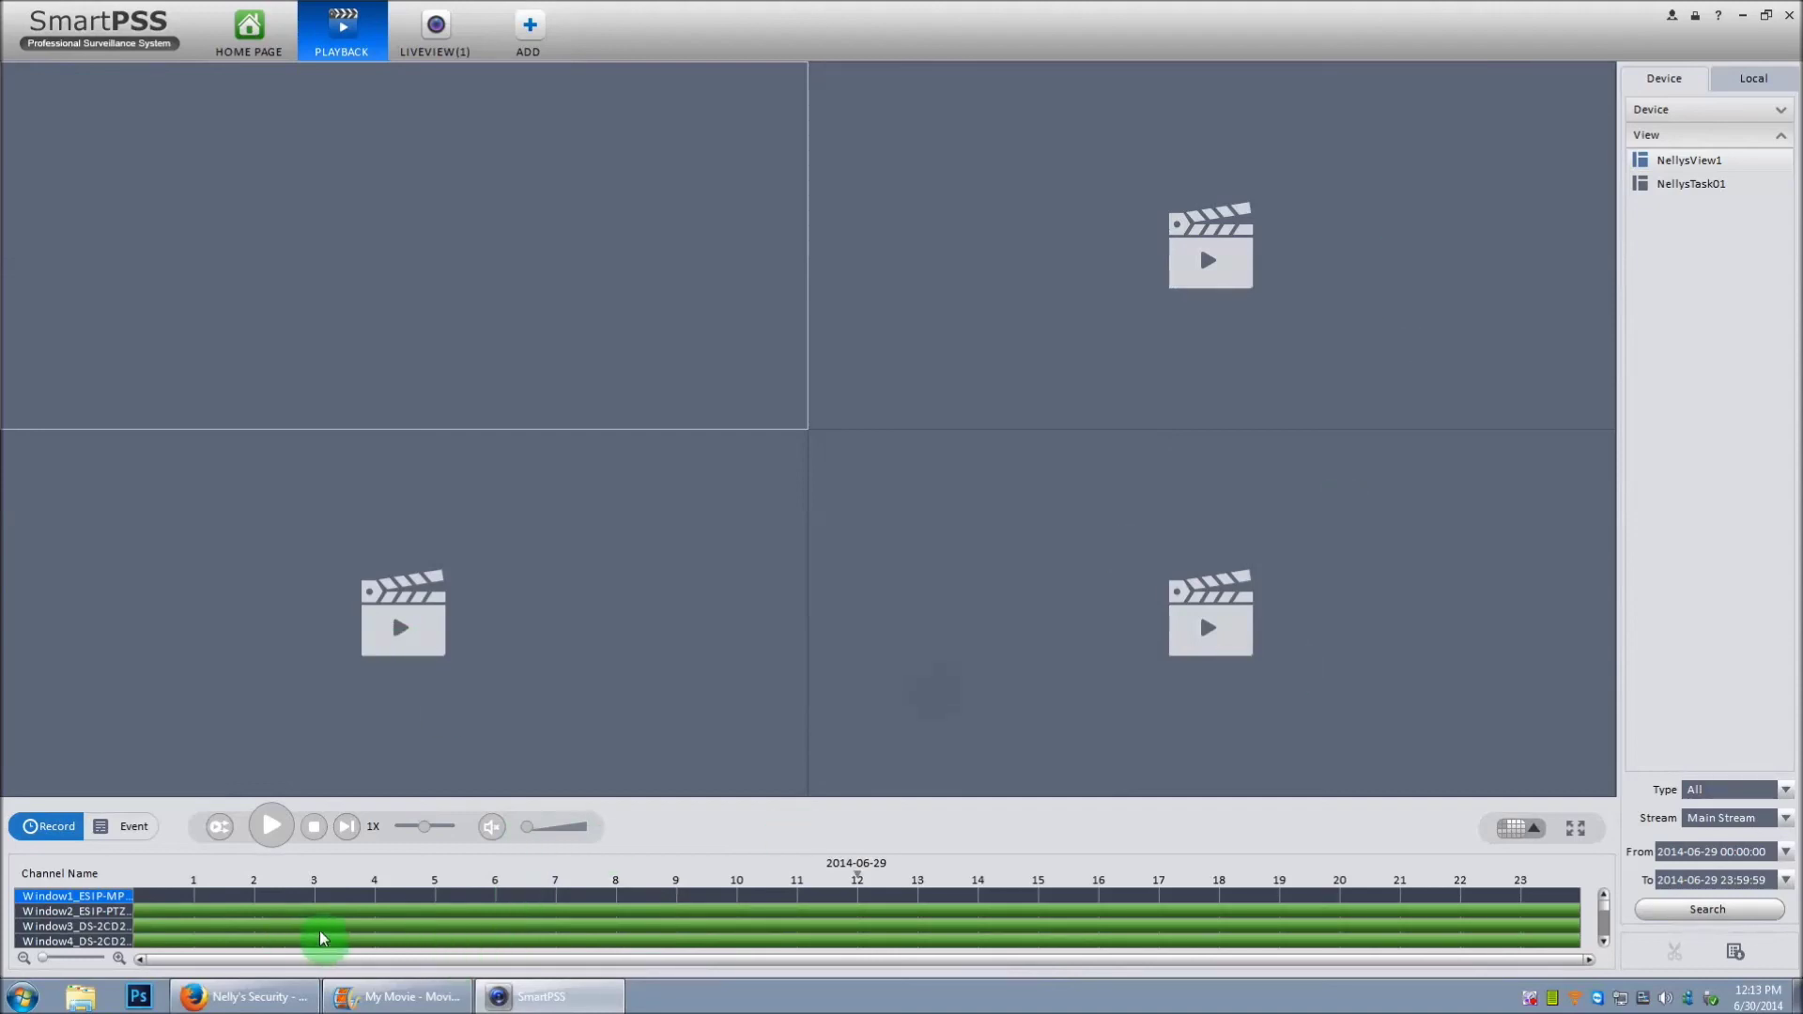
click(334, 911)
click(541, 927)
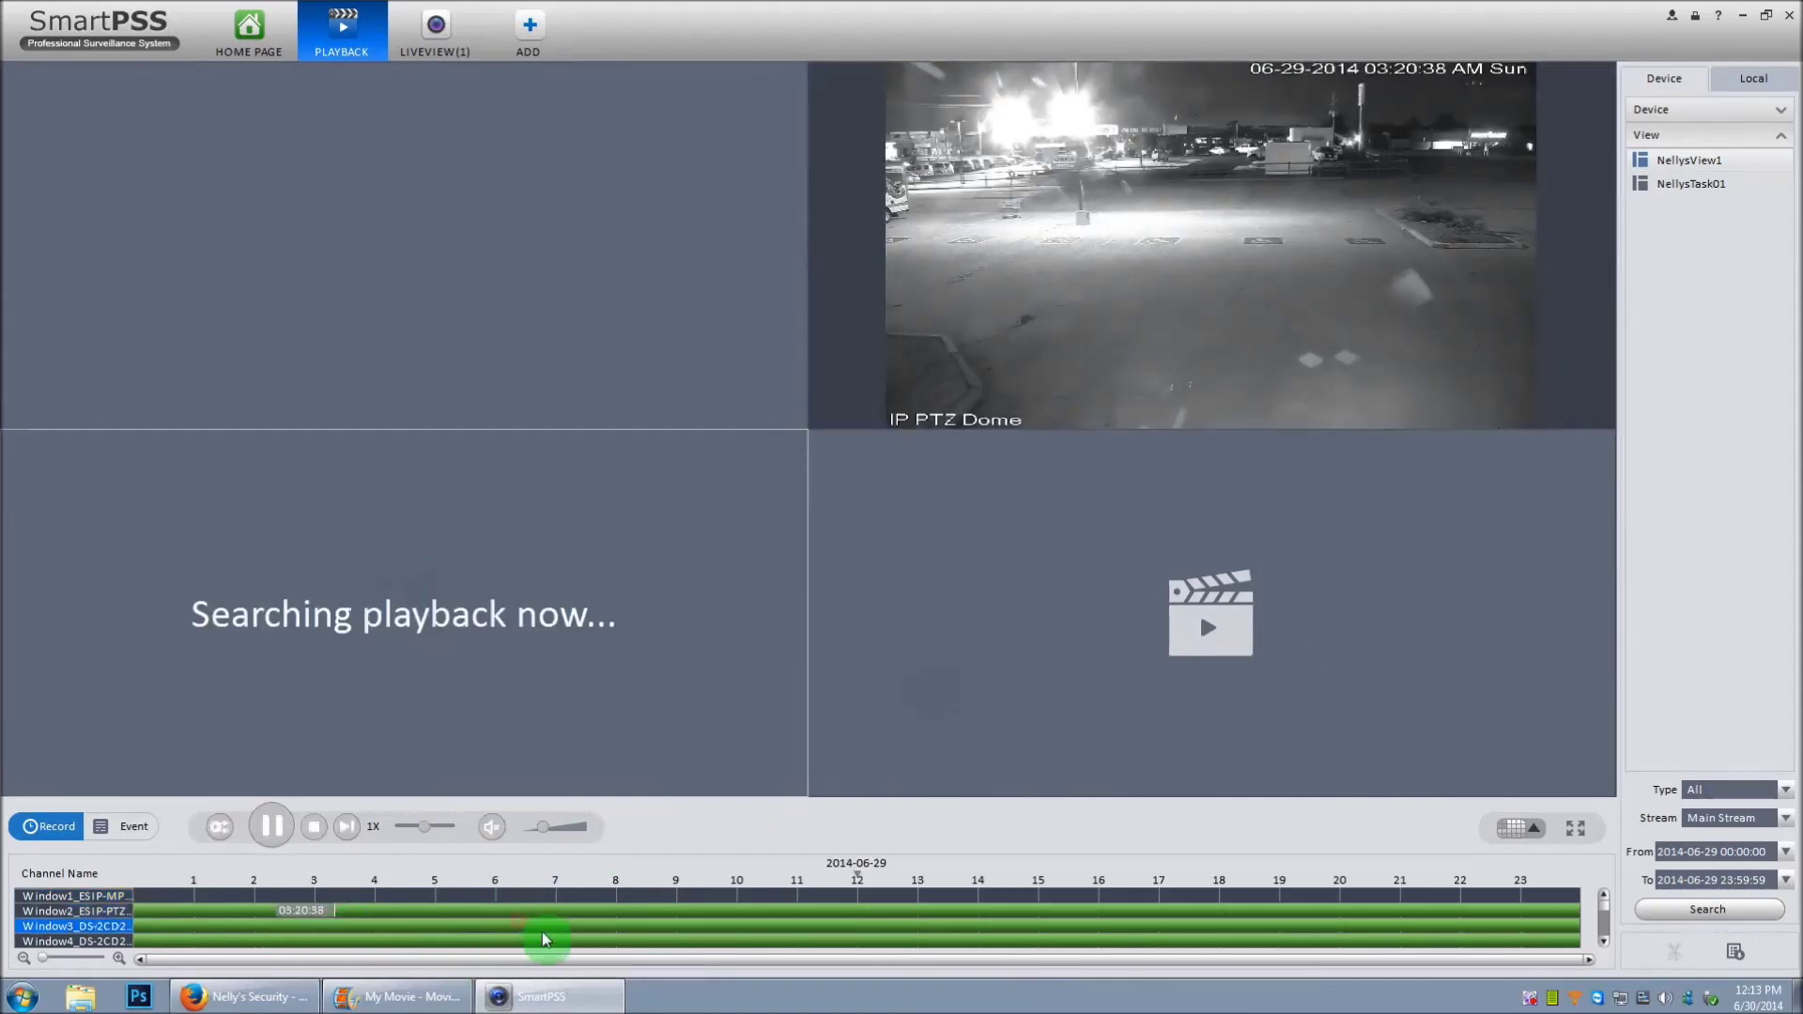
click(581, 940)
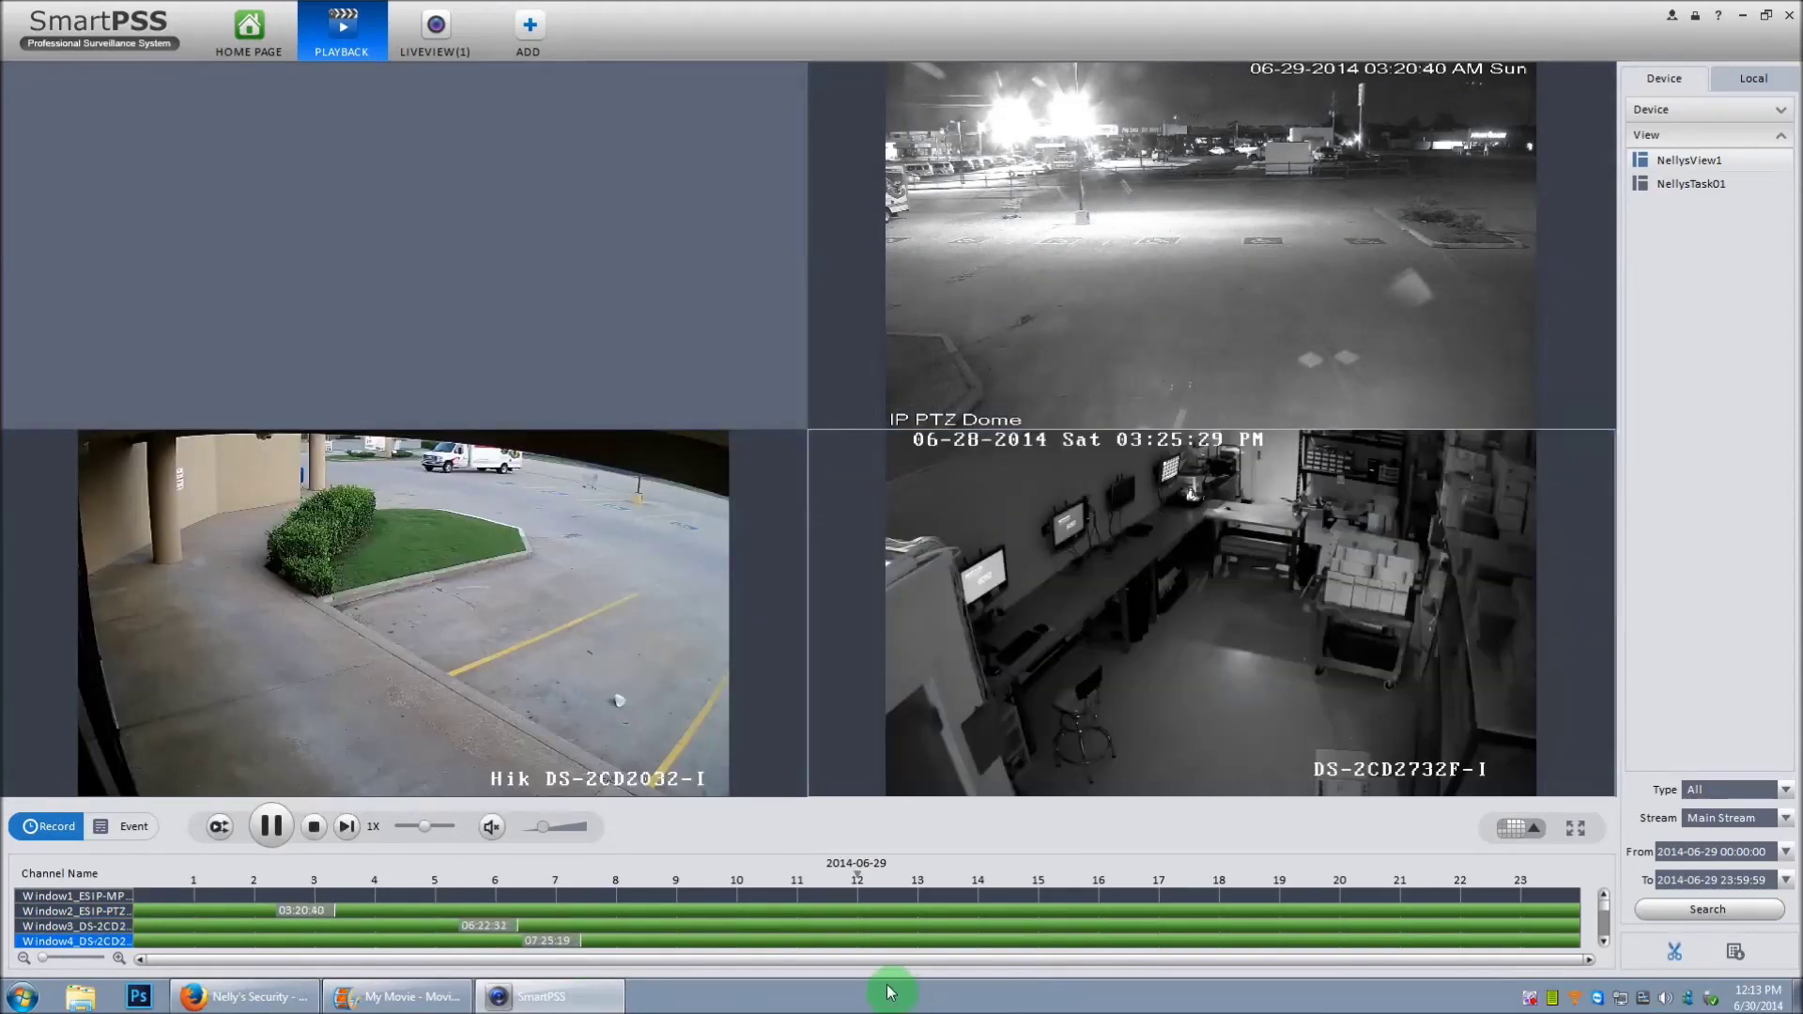